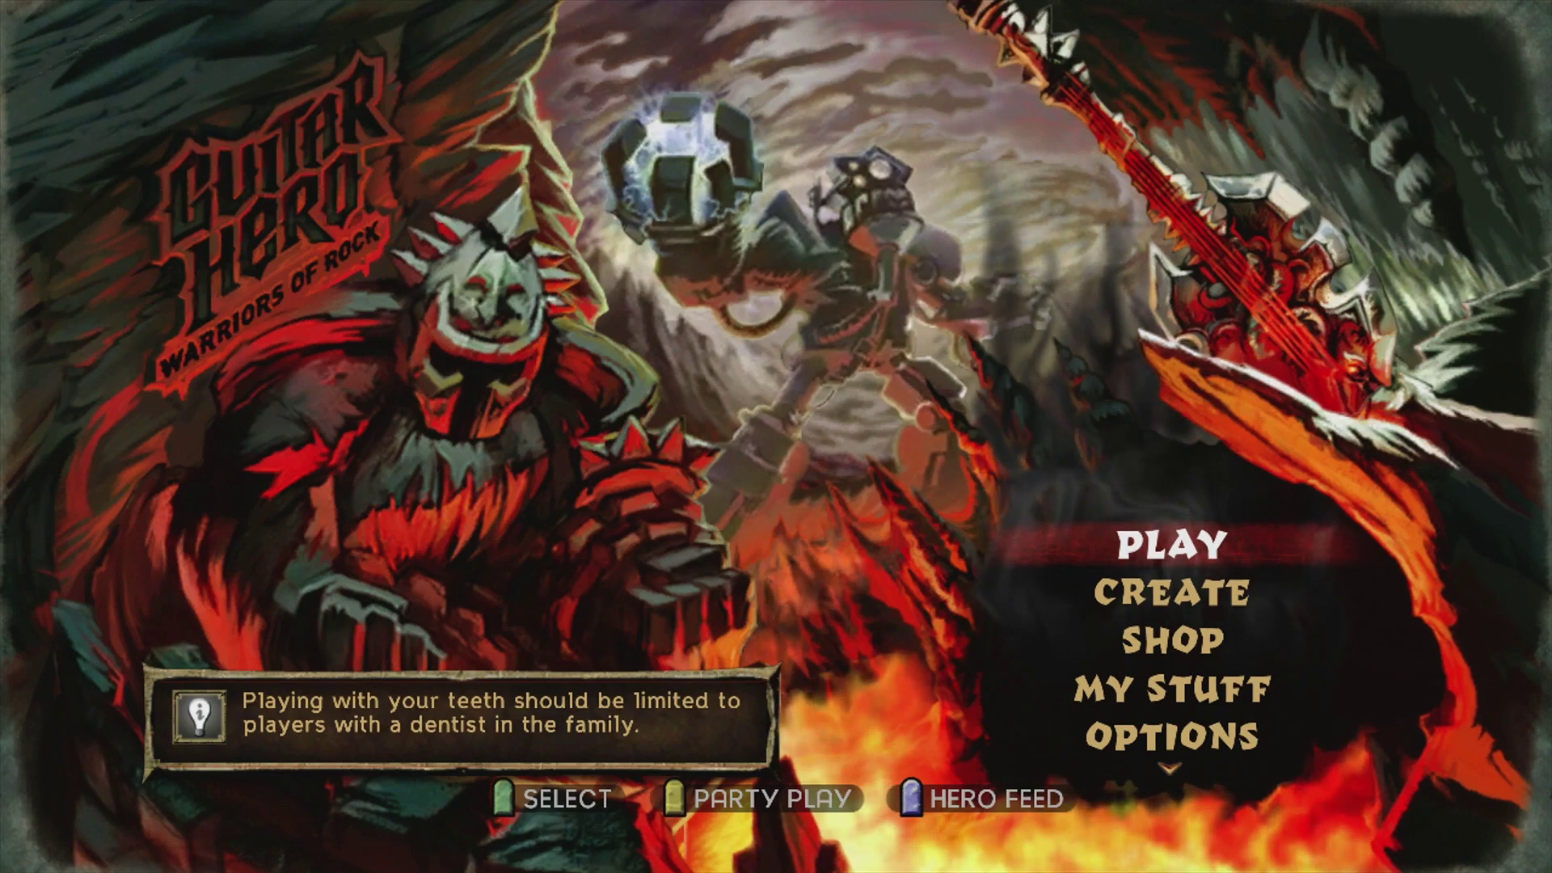
Enter OPTIONS from the Warriors of Rock main menu and highlight LOAD/SAVE GAME.
key("Down")
key("Down")
key("Down")
key("Down")
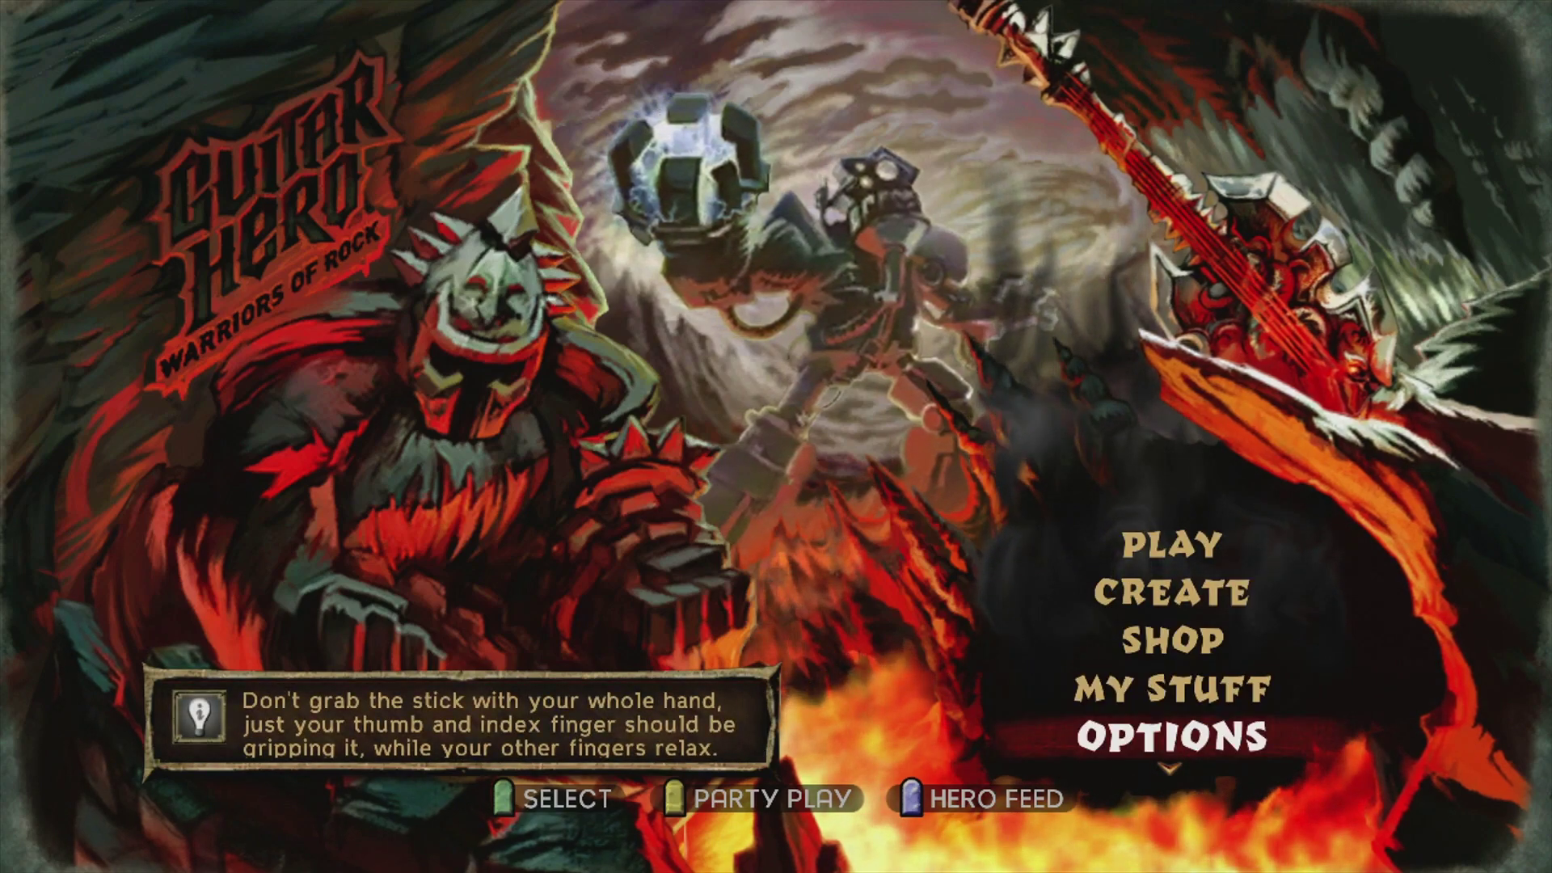
key("Return")
key("Down")
key("Down")
key("Down")
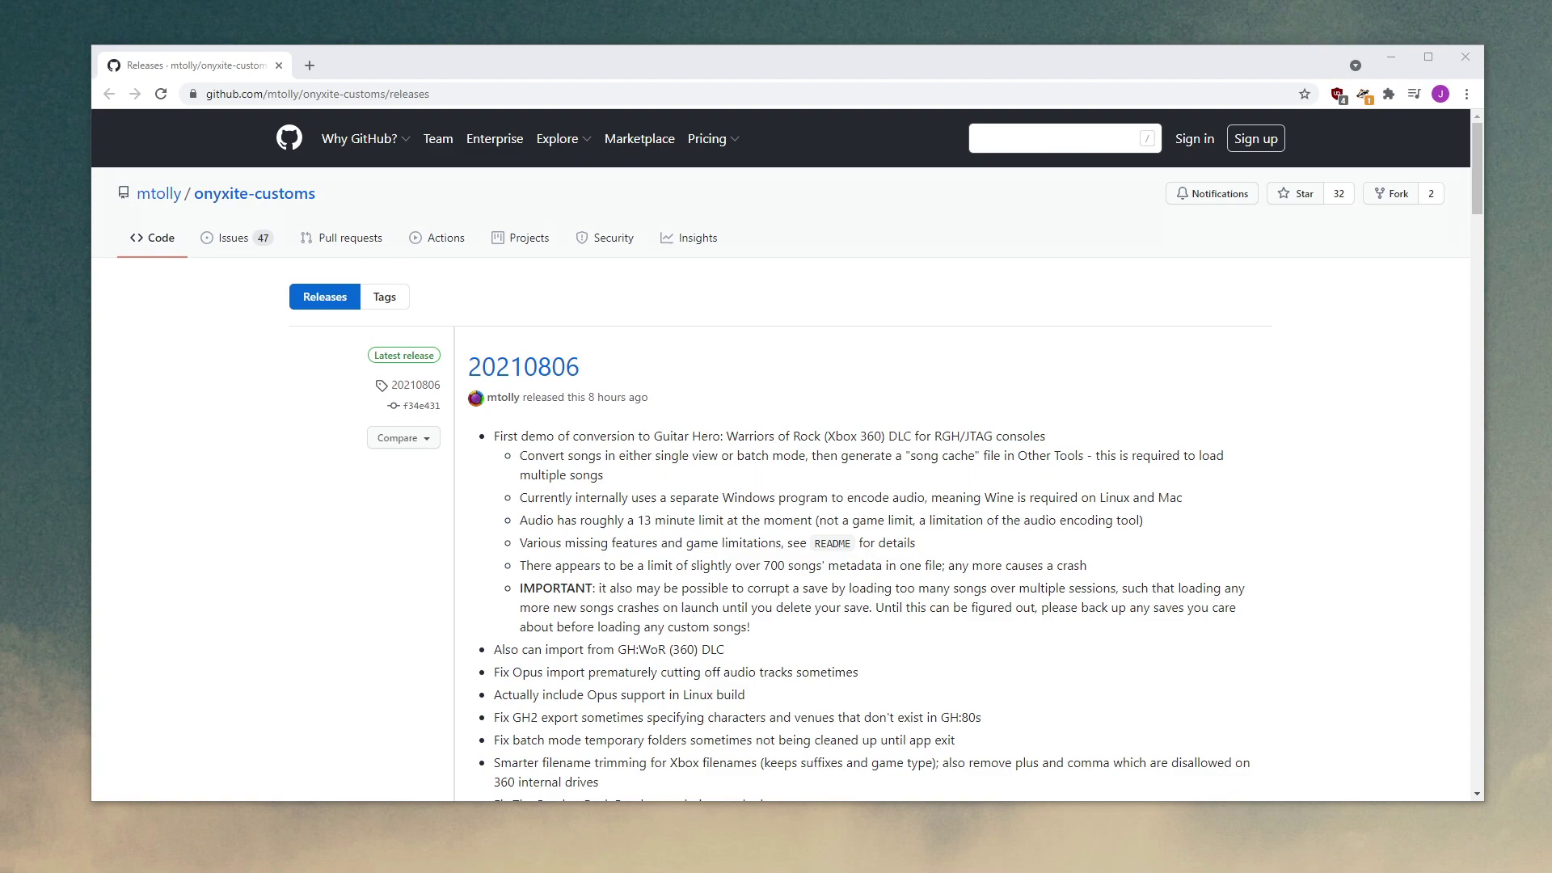
Download onyx-20210806-windows-x64.exe from the release assets and keep it despite the warning.
scroll(682, 532, "down", 5)
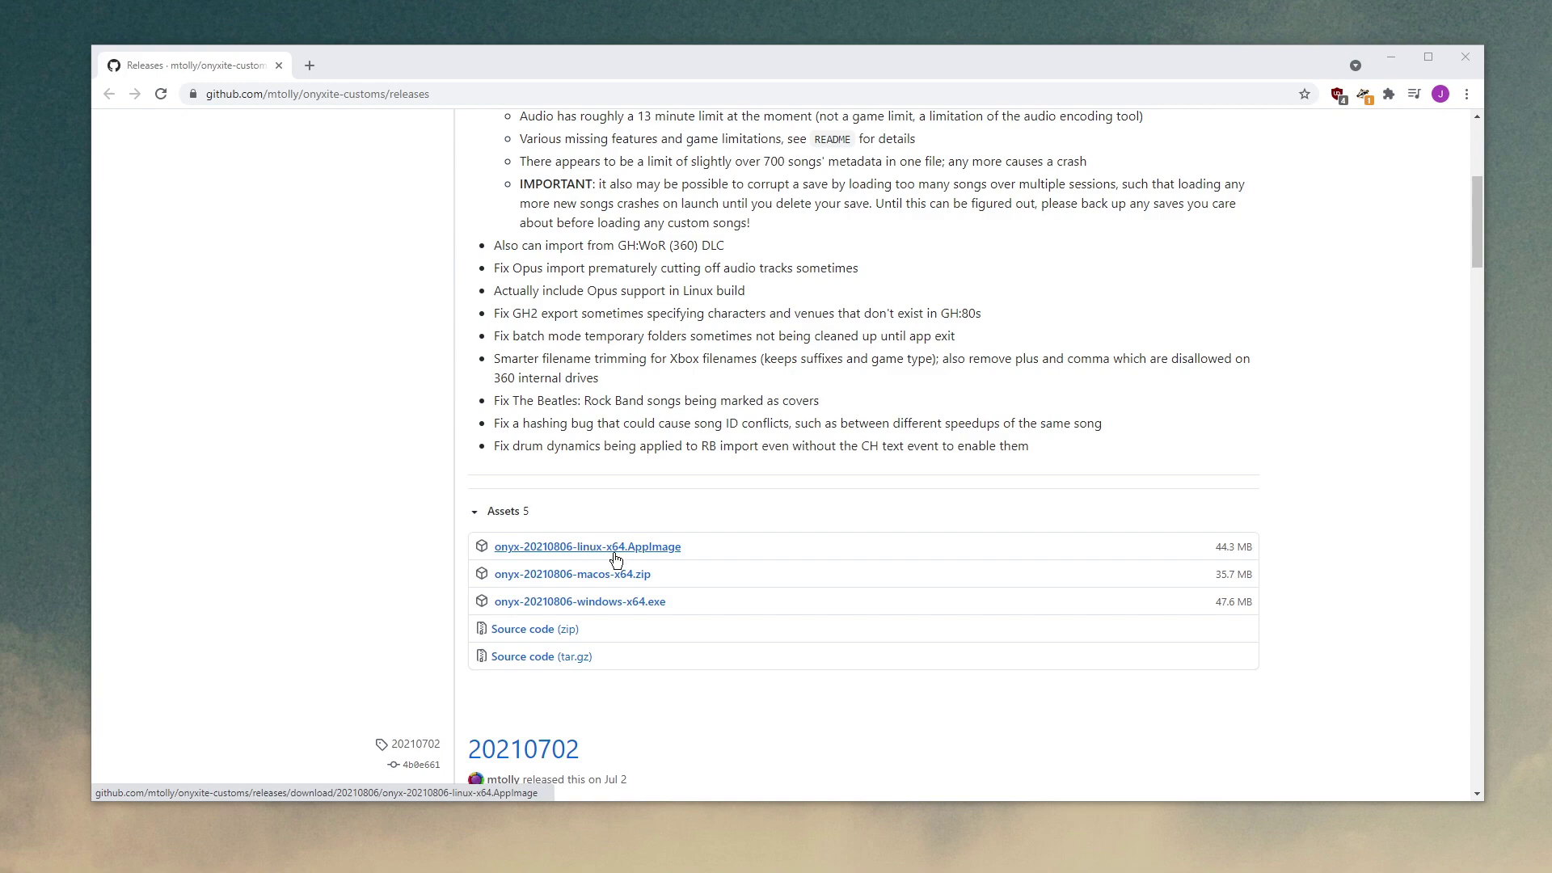
left_click(603, 608)
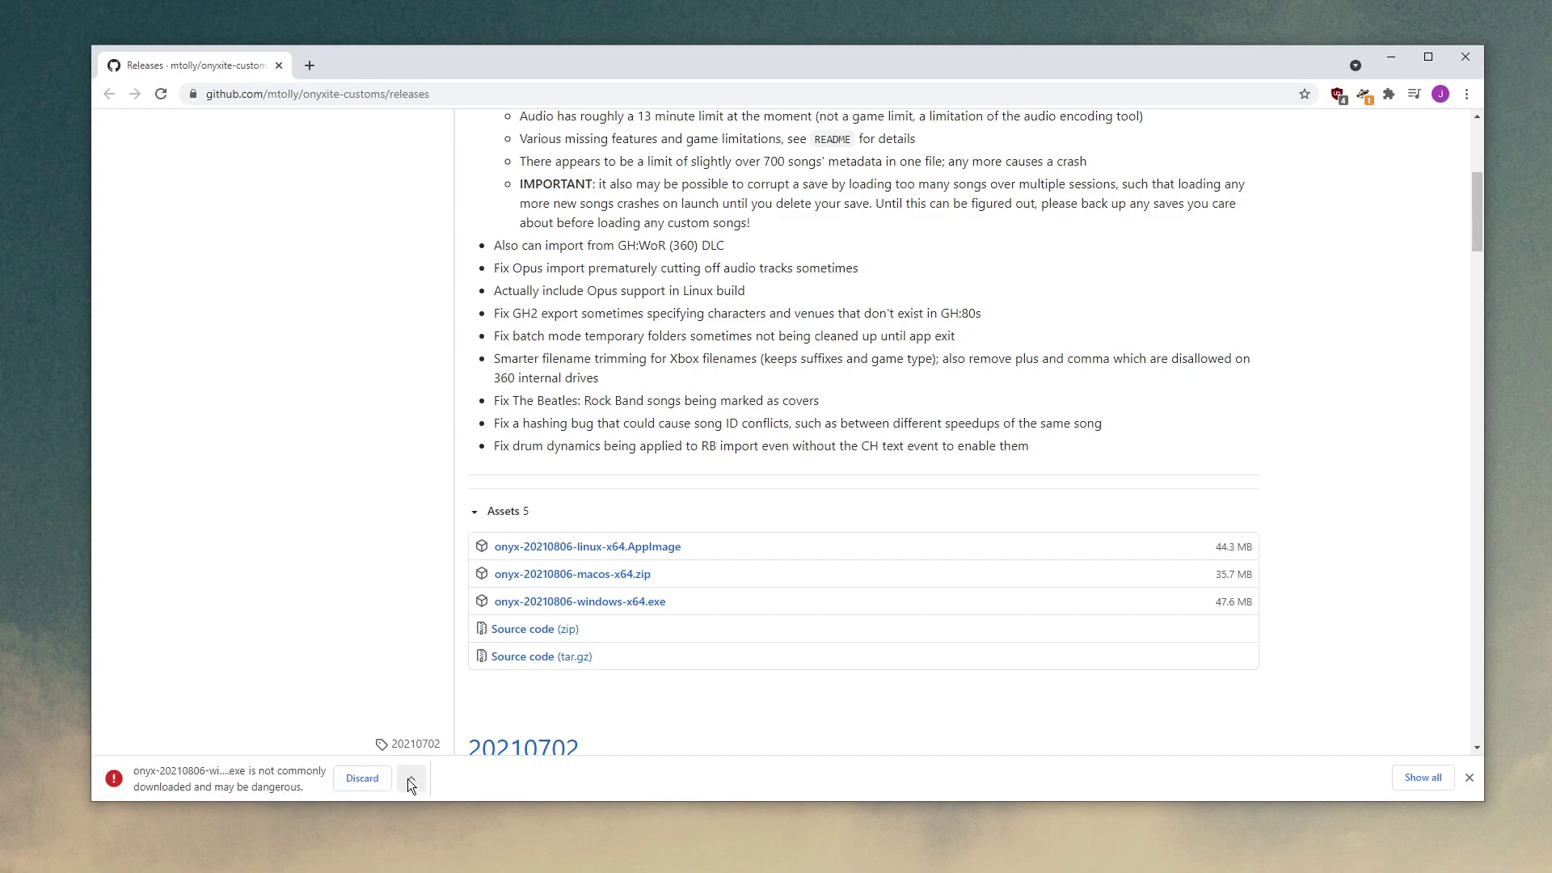
left_click(411, 779)
left_click(433, 803)
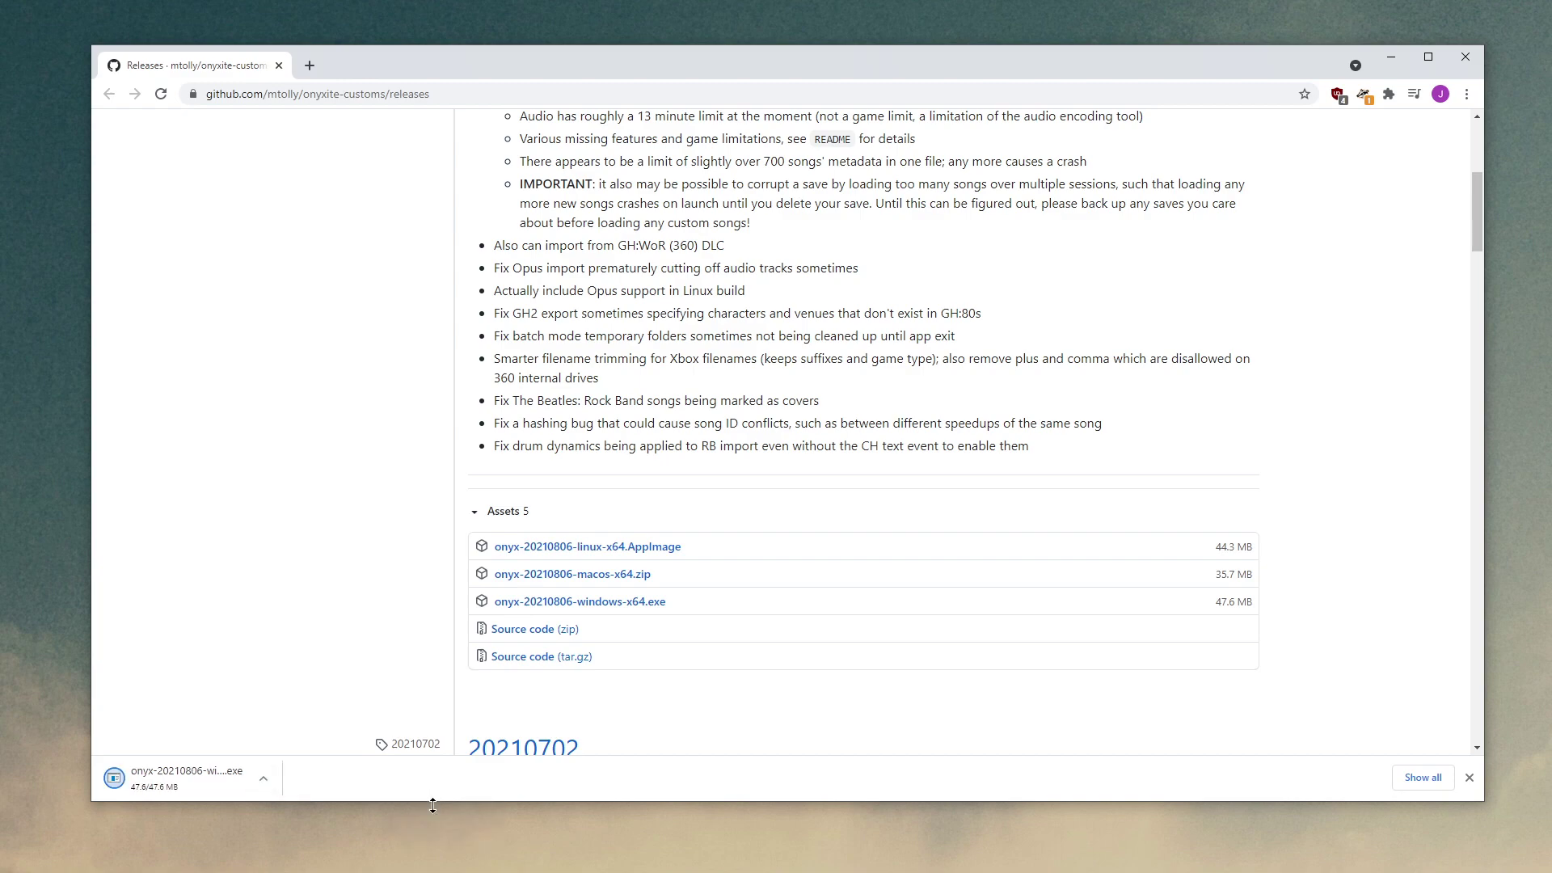
Run the installer past SmartScreen, accept the license, and install Onyx 20210806 with default options.
left_click(181, 778)
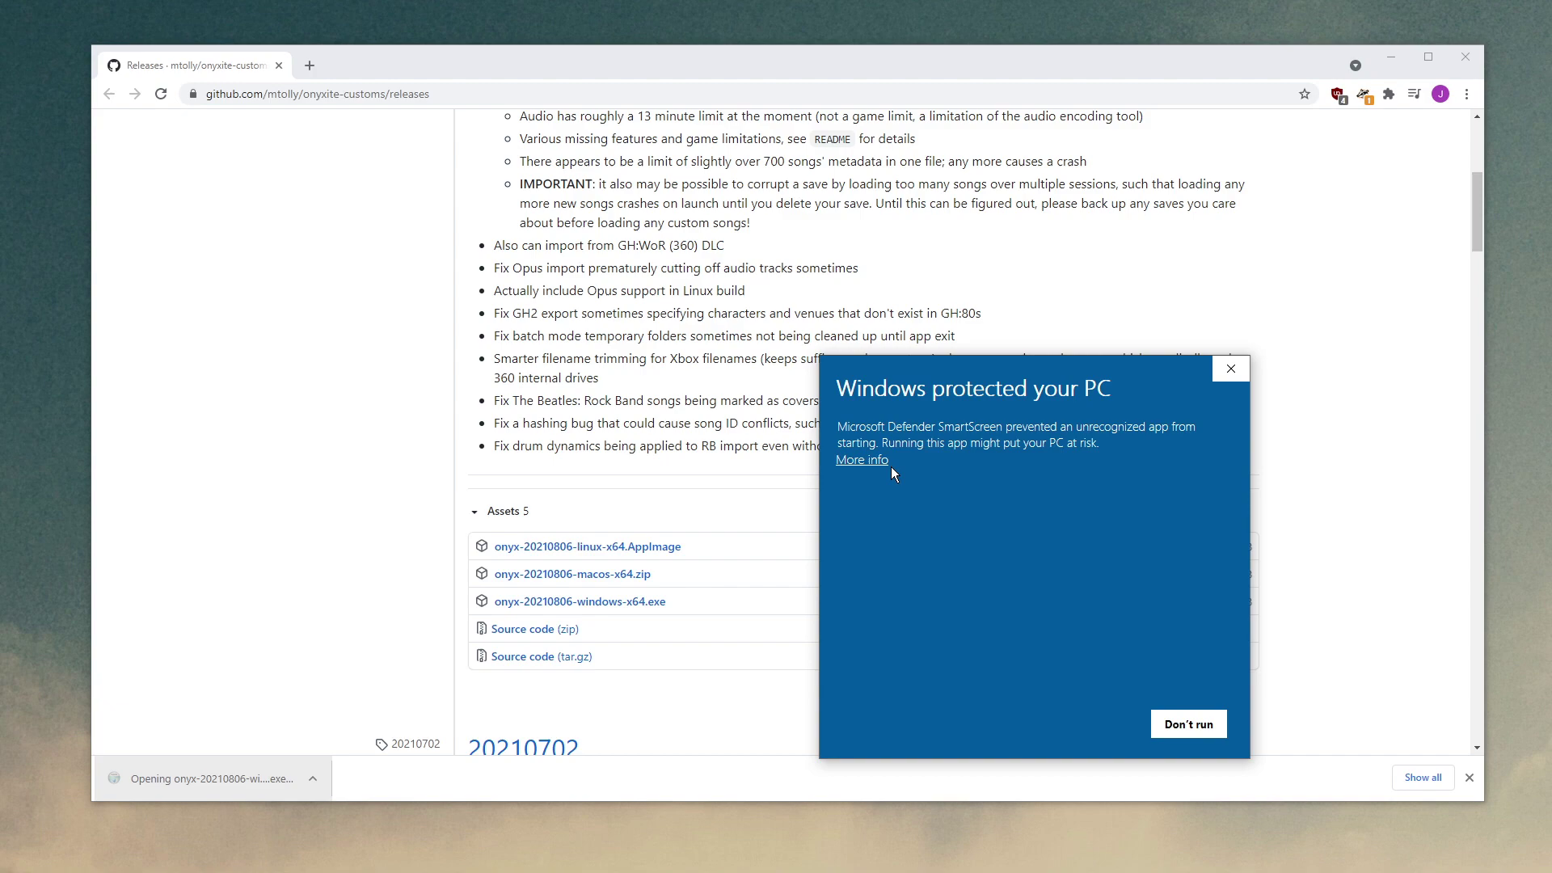
left_click(876, 467)
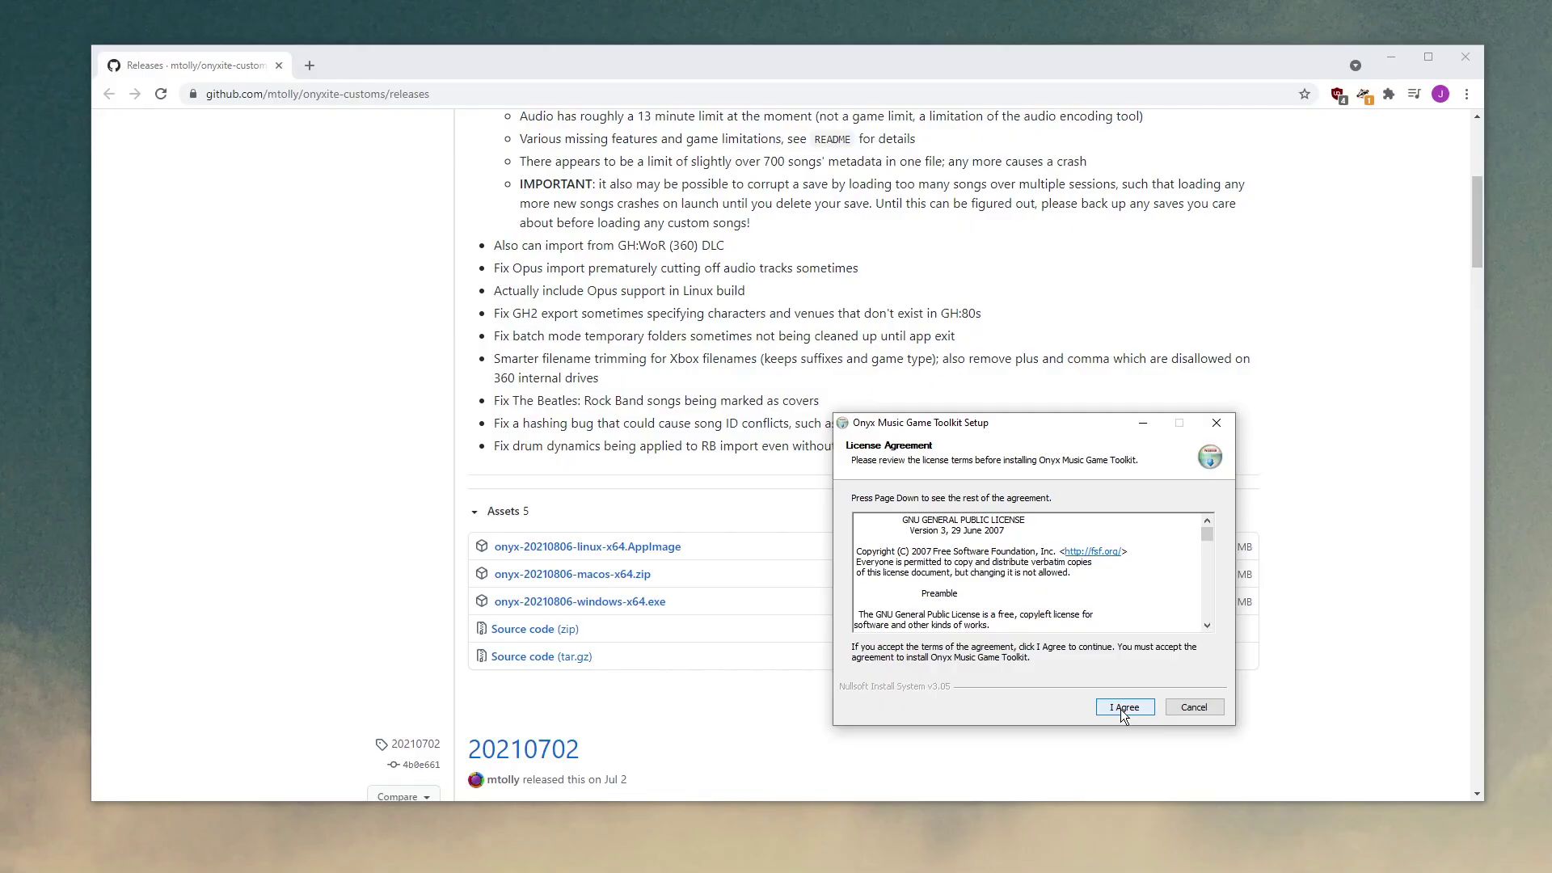
left_click(1120, 710)
left_click(1120, 709)
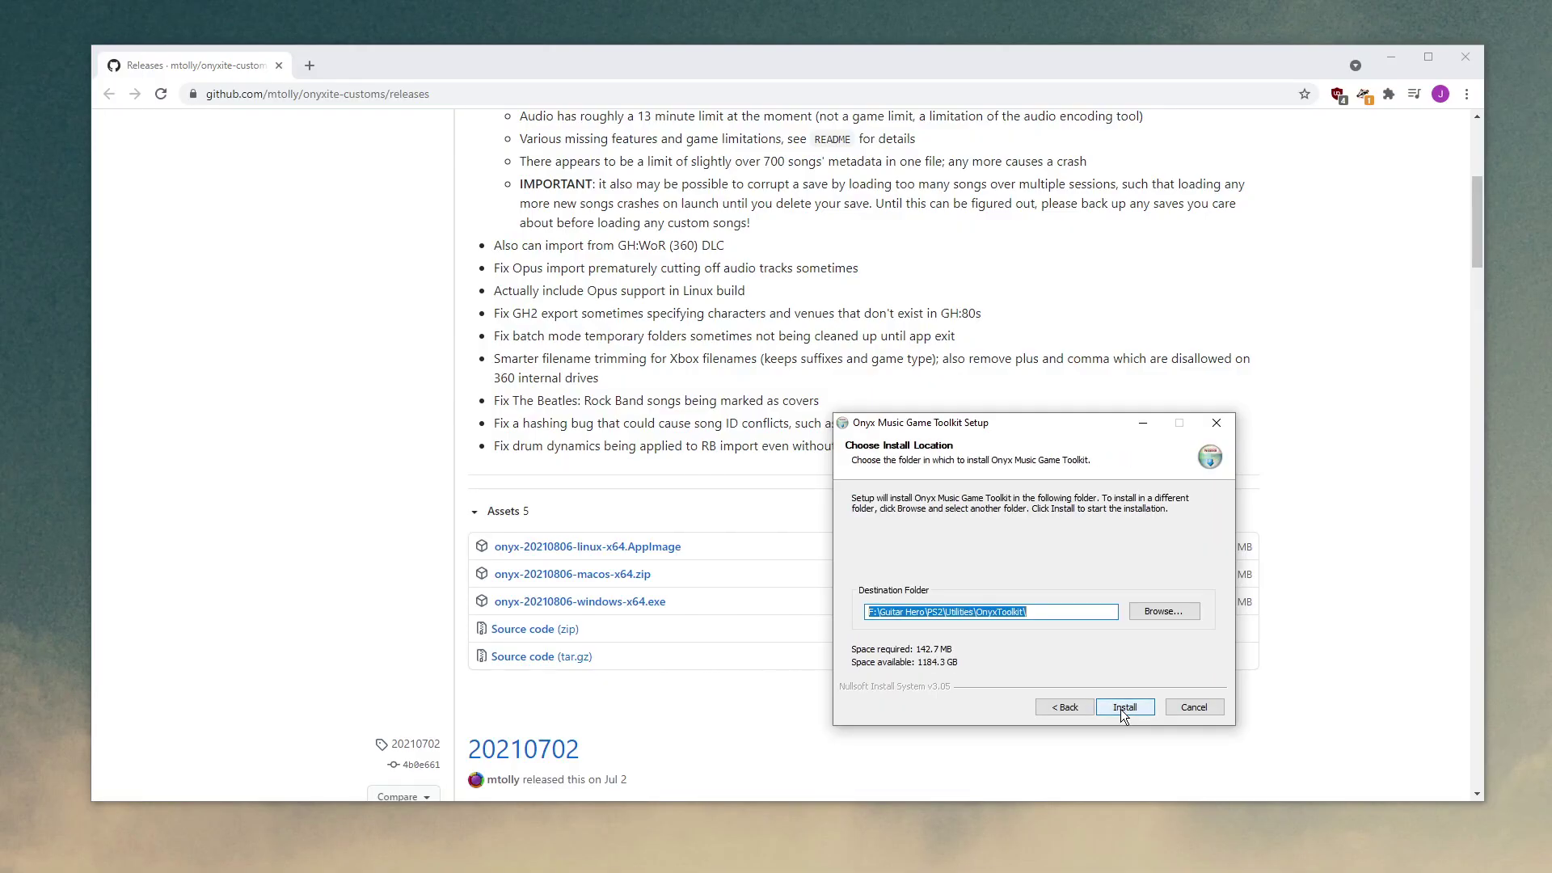
left_click(1120, 710)
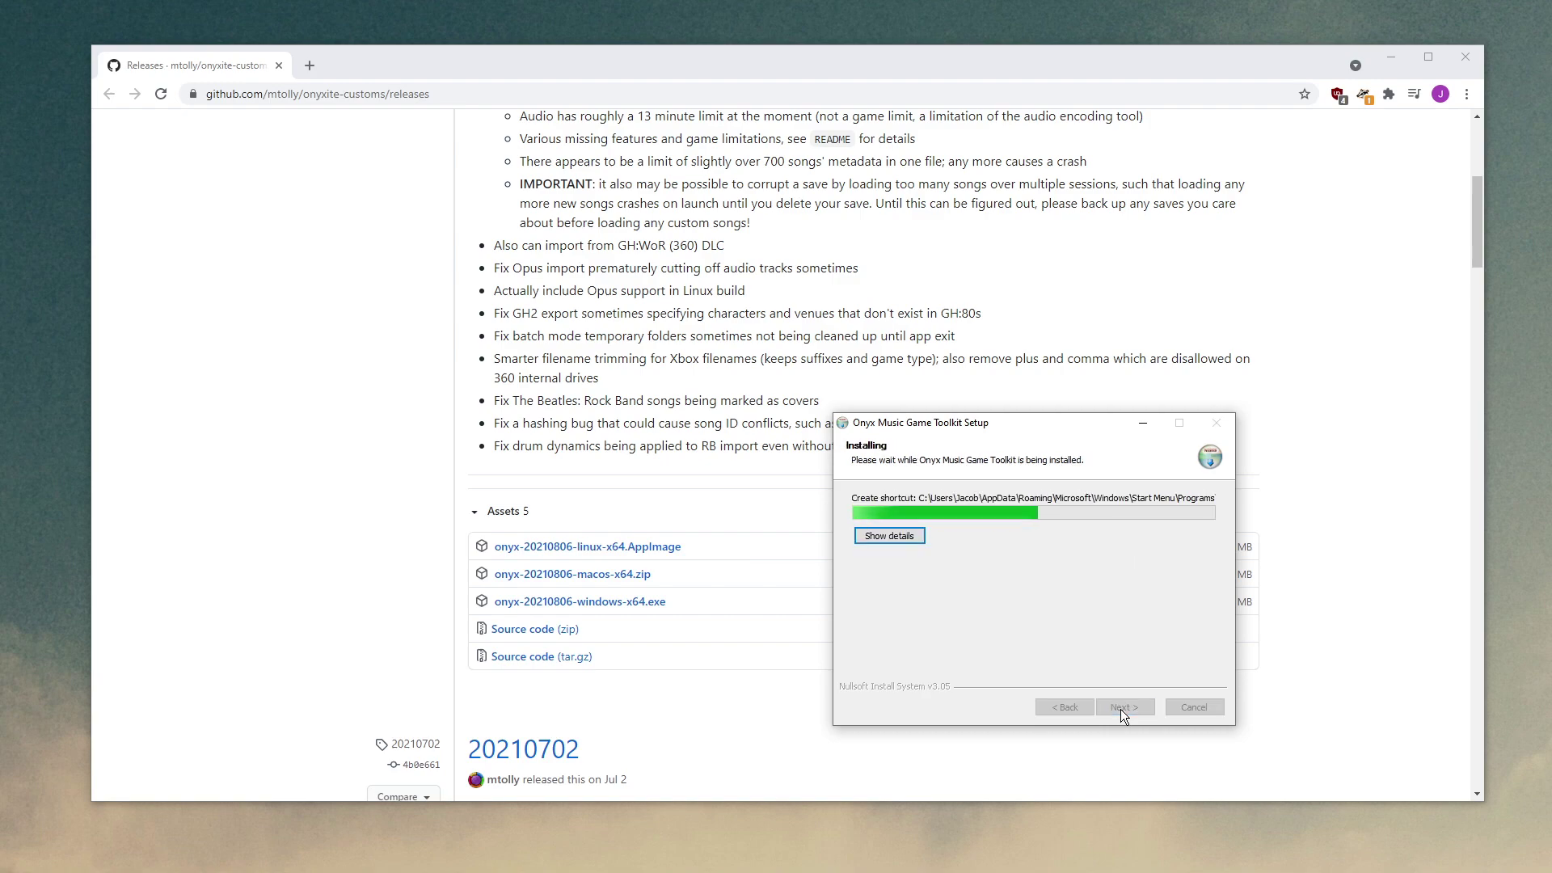
left_click(1123, 708)
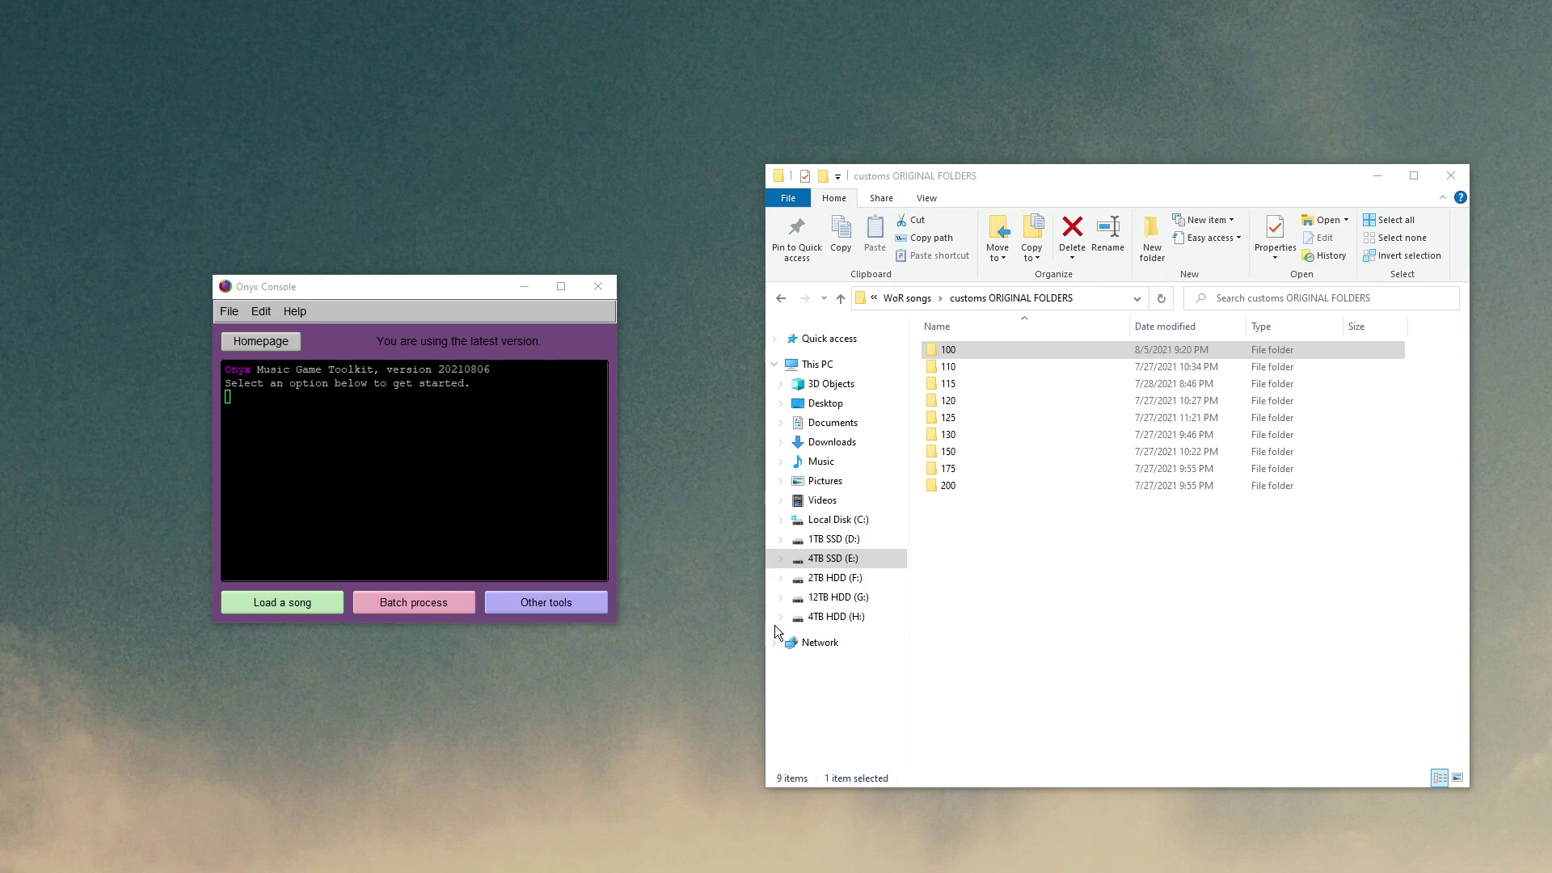
Open Batch Process from the Onyx Console and move its window down beside Explorer.
left_click(395, 602)
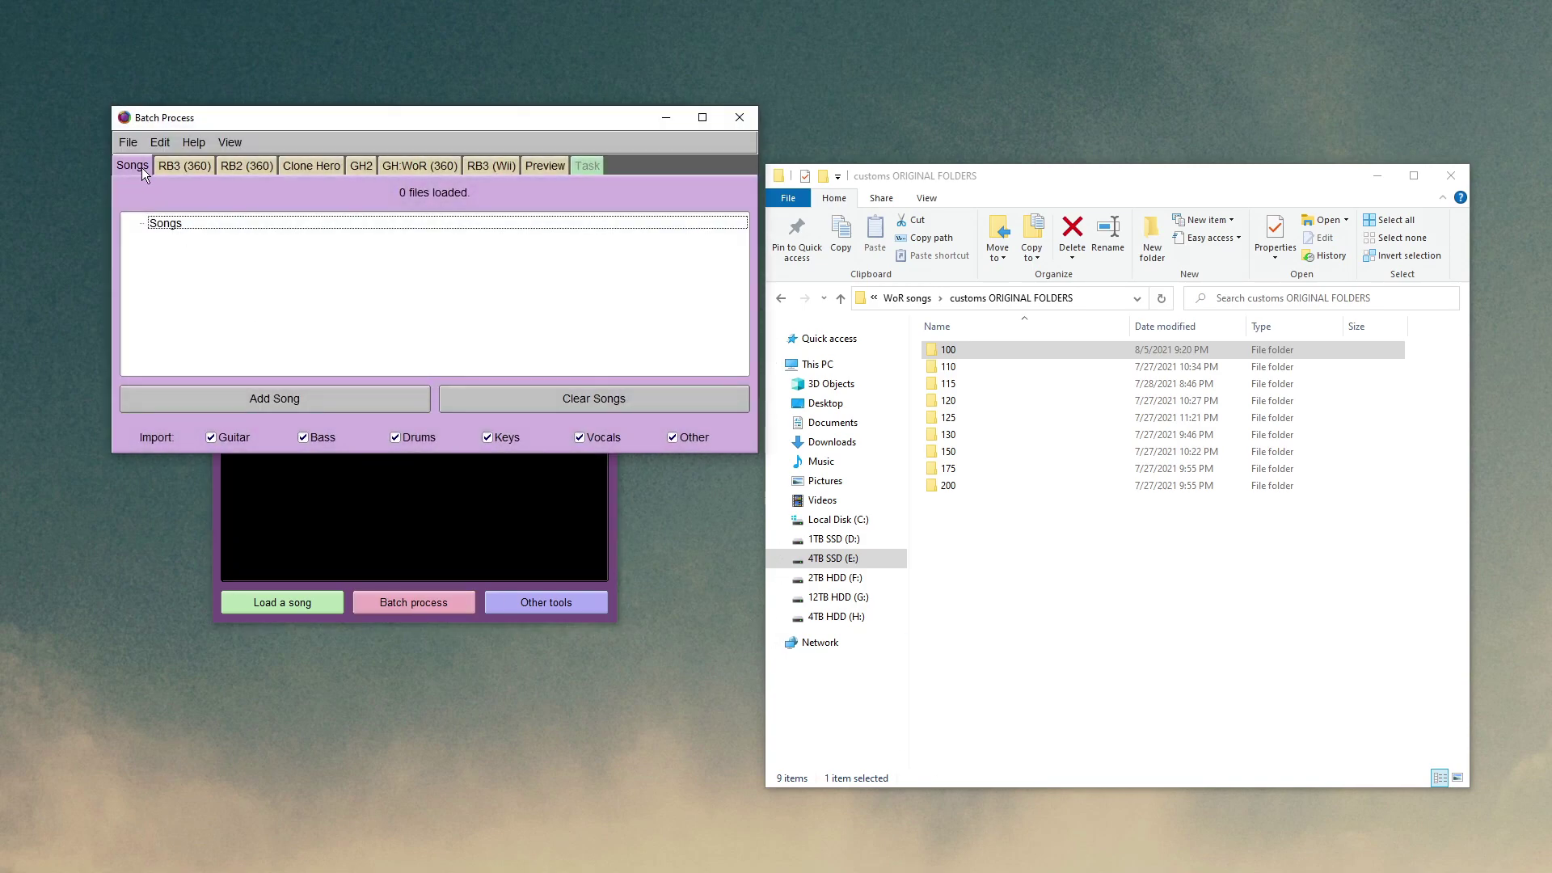
left_click_drag(279, 117, 259, 281)
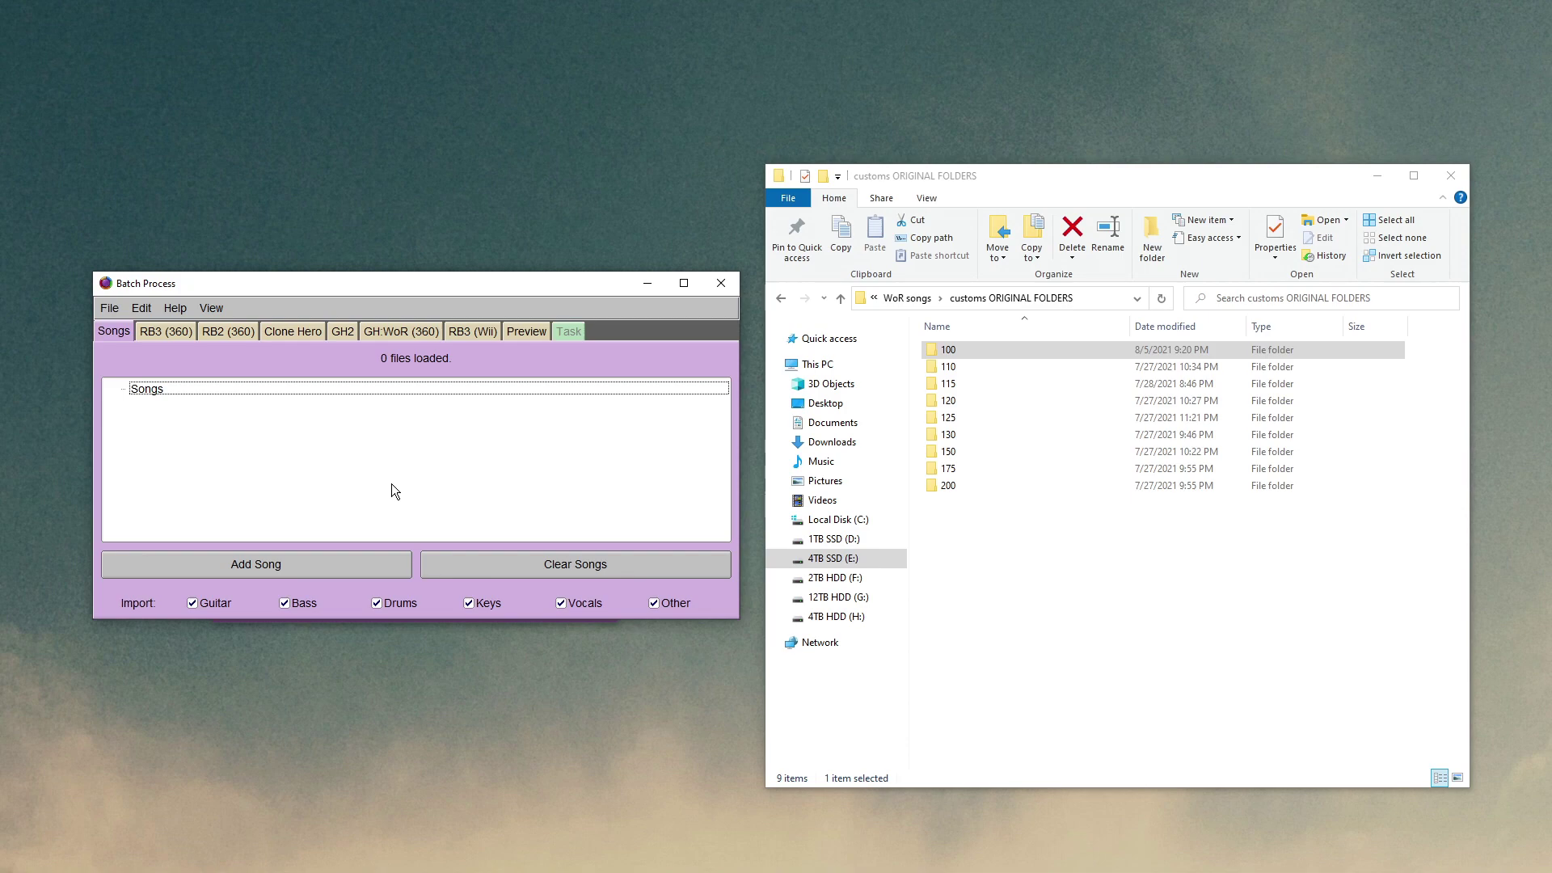
double_click(985, 351)
left_click_drag(1464, 354, 1461, 639)
left_click(953, 297)
double_click(983, 370)
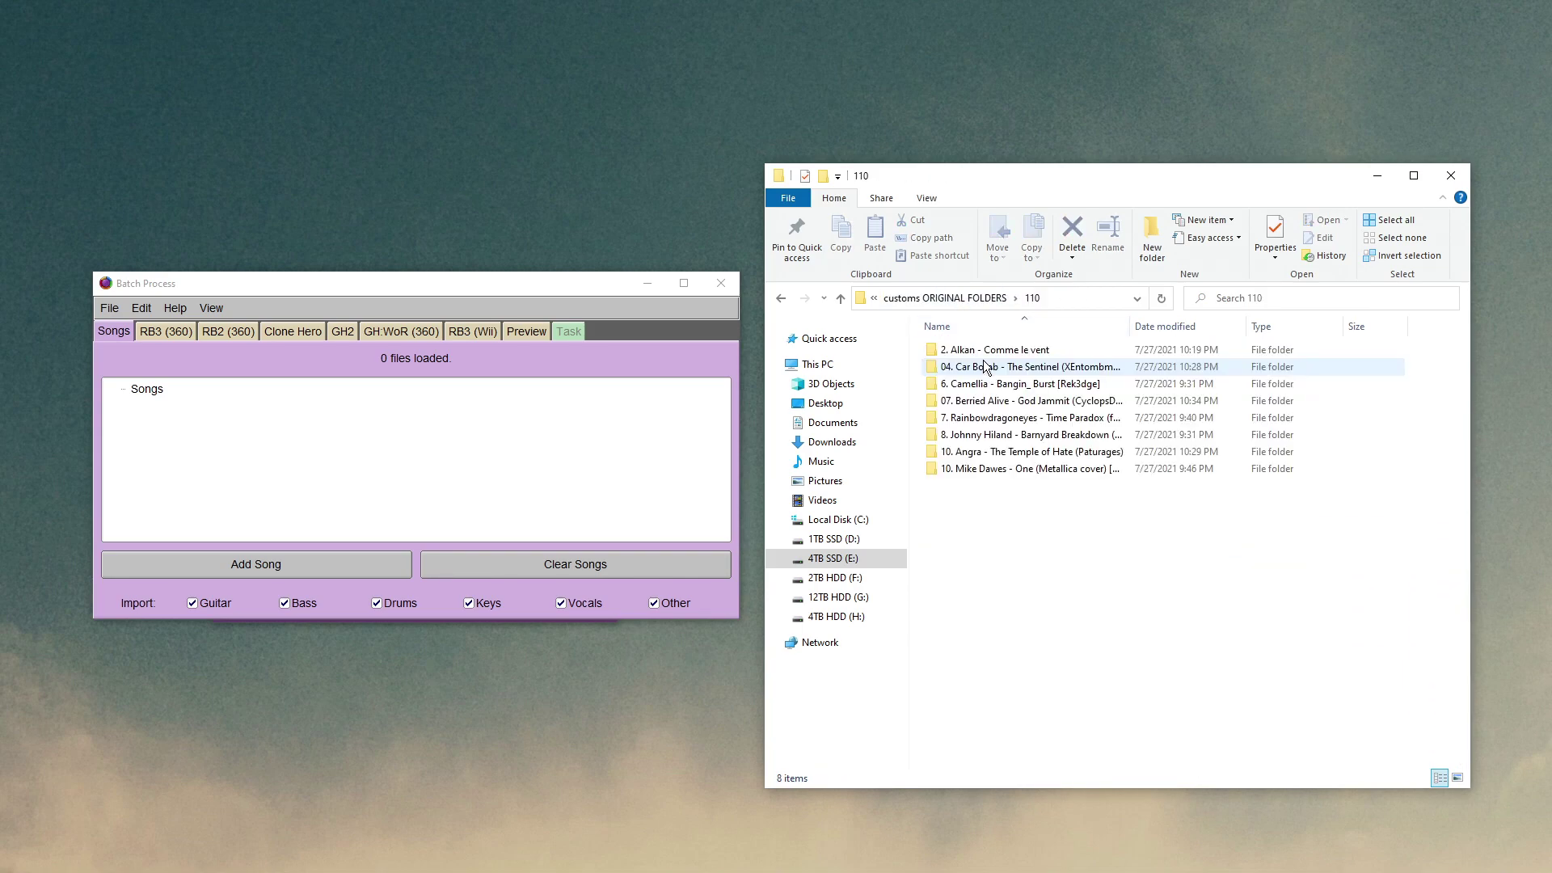
left_click(948, 299)
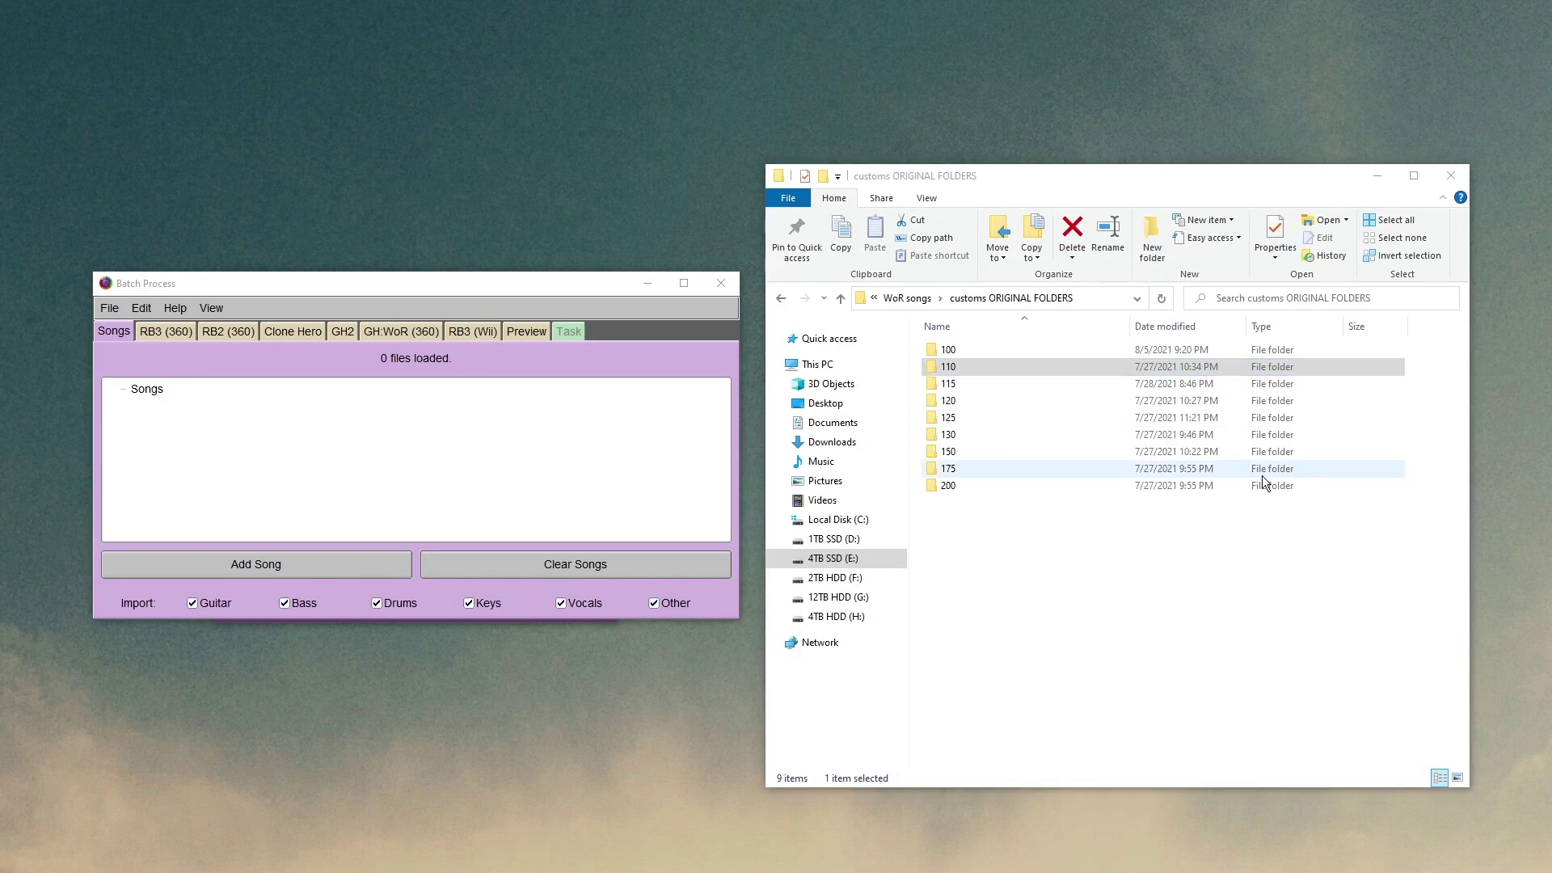
Load AVeryQuick1617Notes from folder 100 into the song list and select GH:WoR (360) settings.
double_click(972, 348)
scroll(1050, 664, "down", 4)
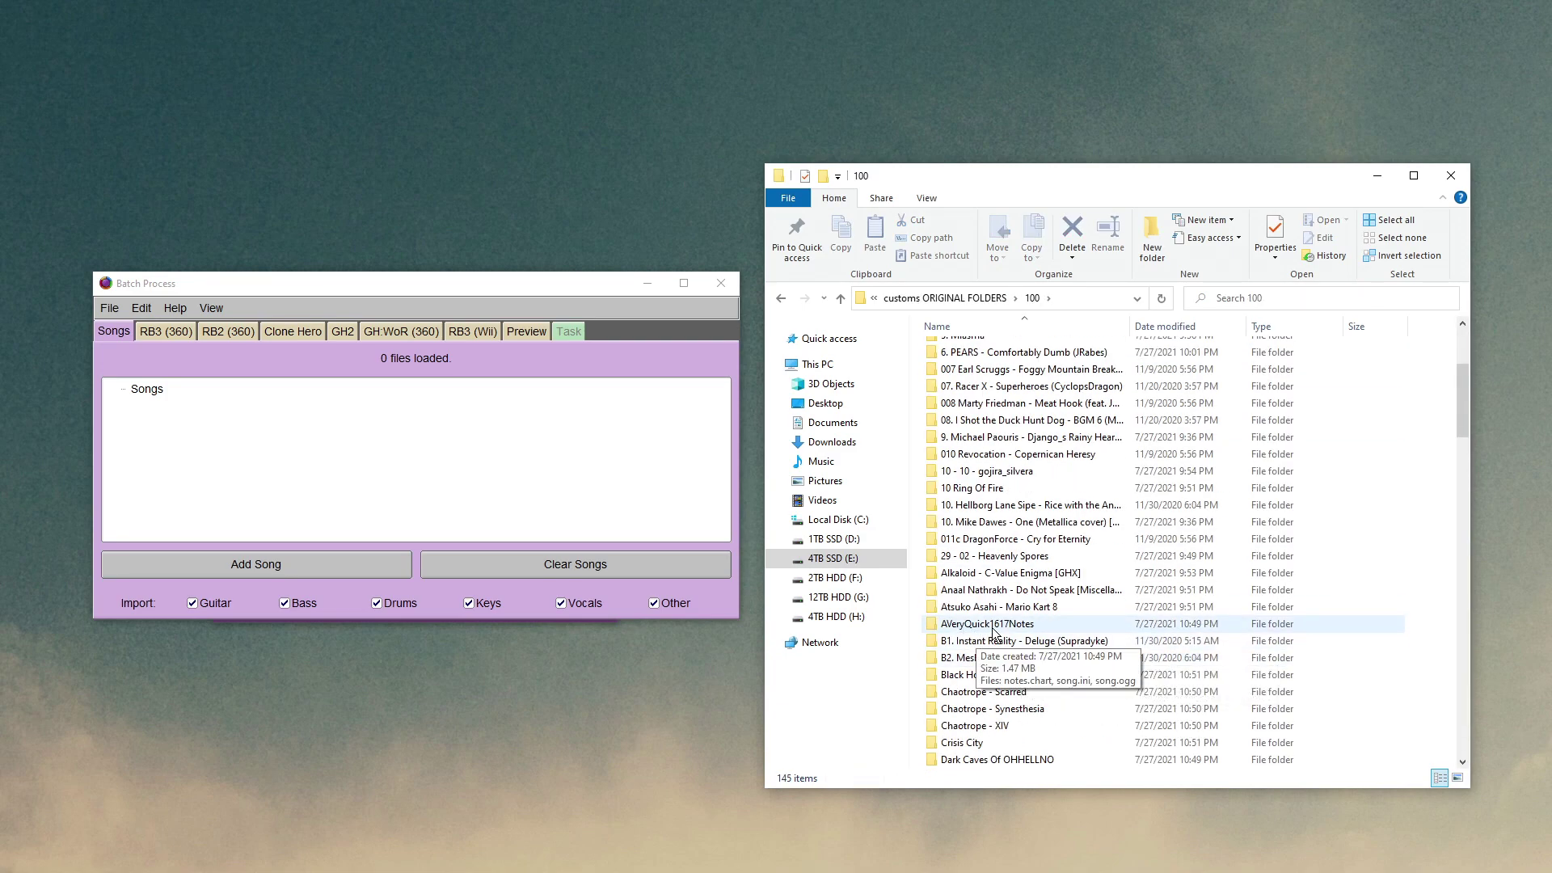
left_click_drag(986, 629, 356, 426)
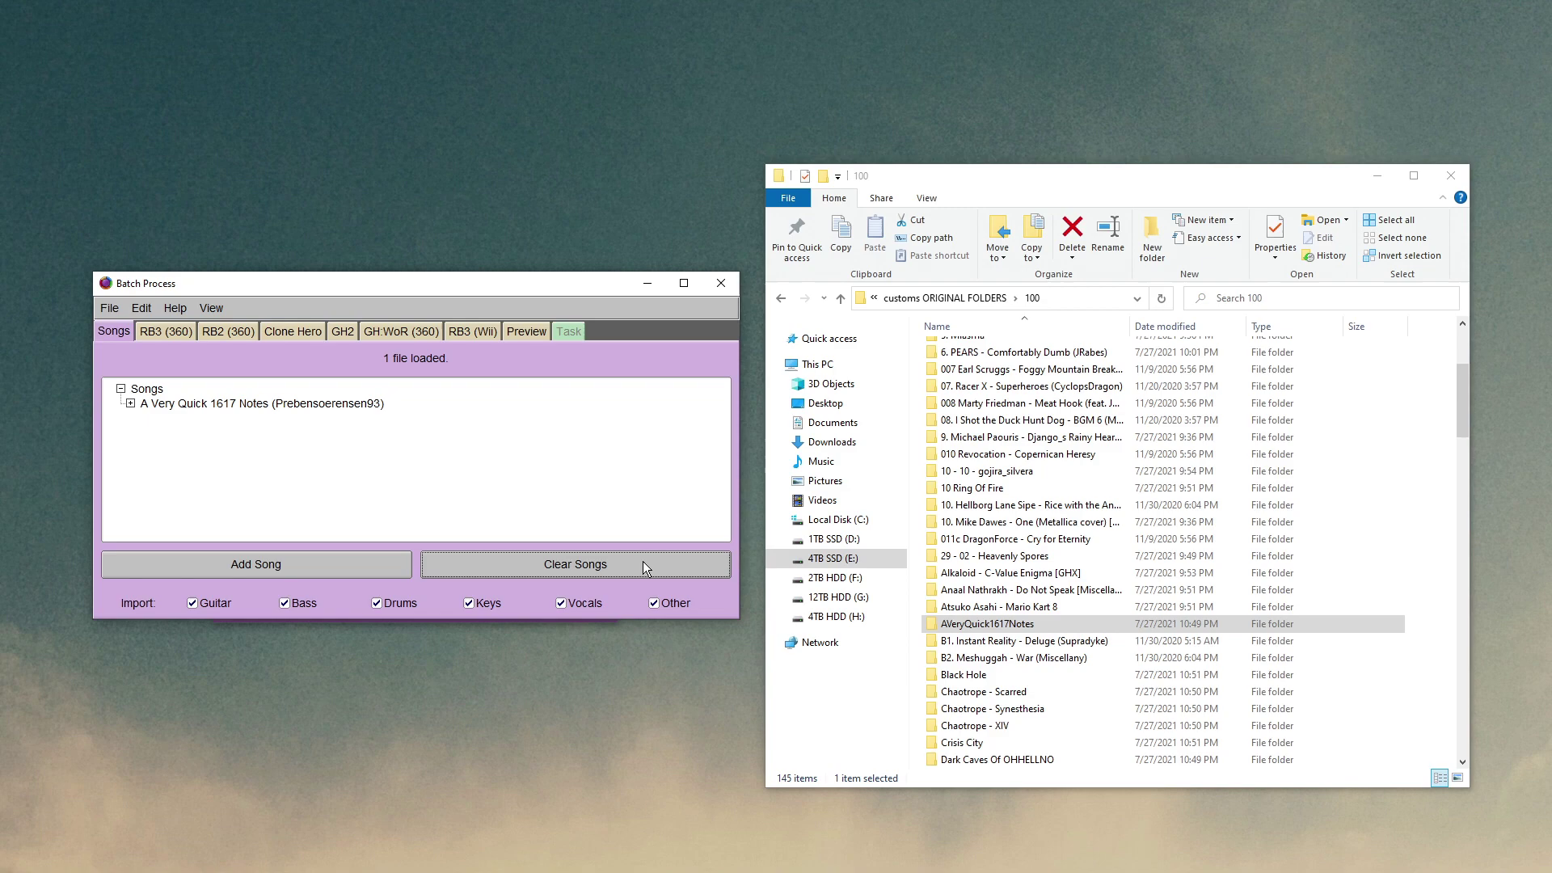
left_click(390, 331)
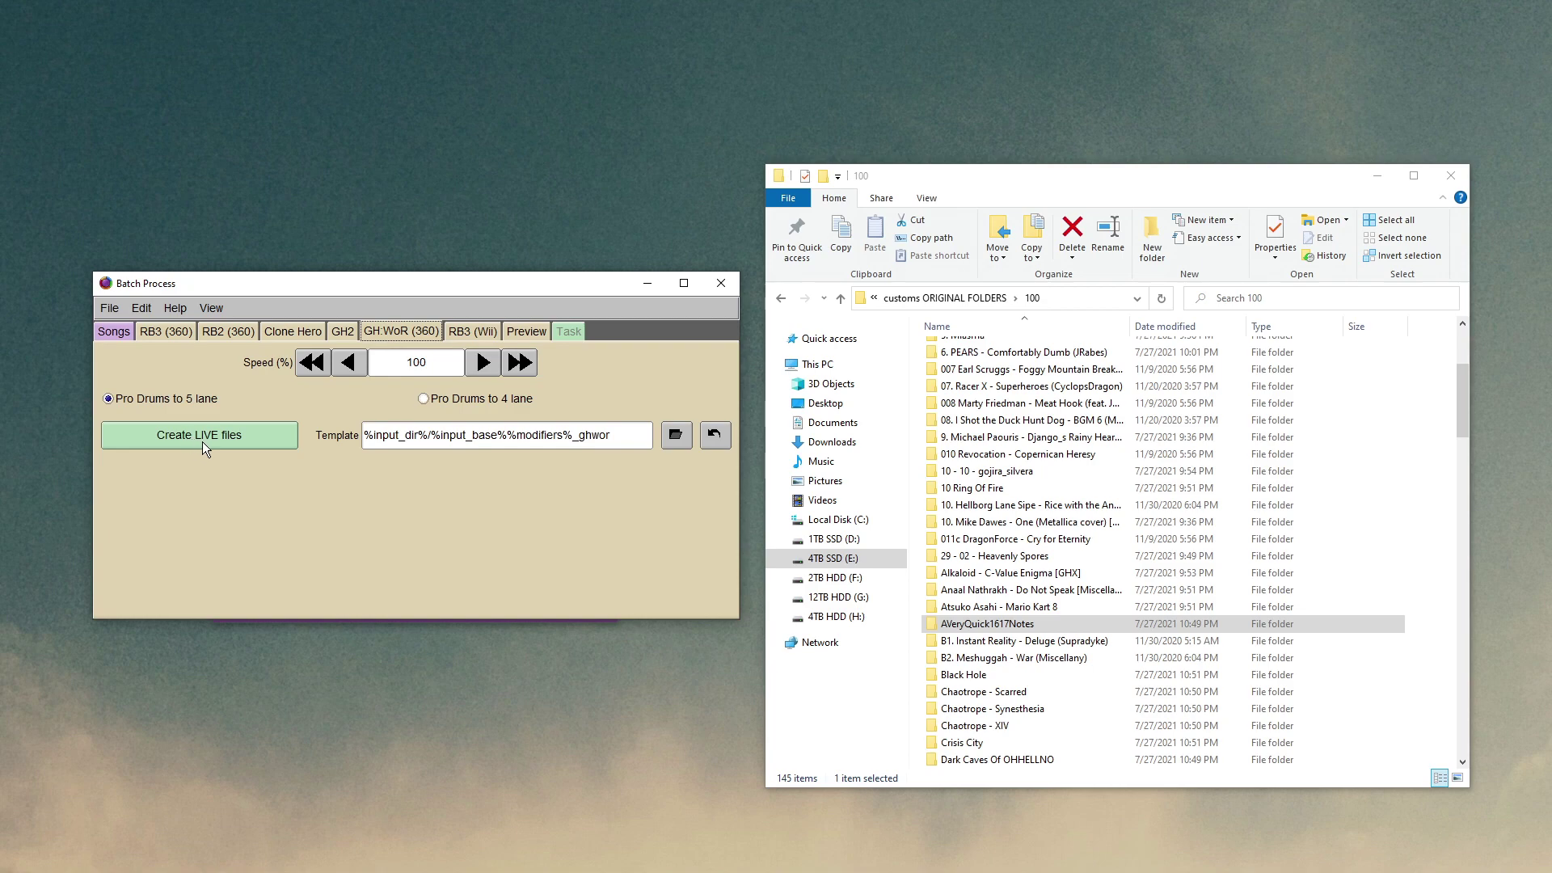
double_click(1017, 632)
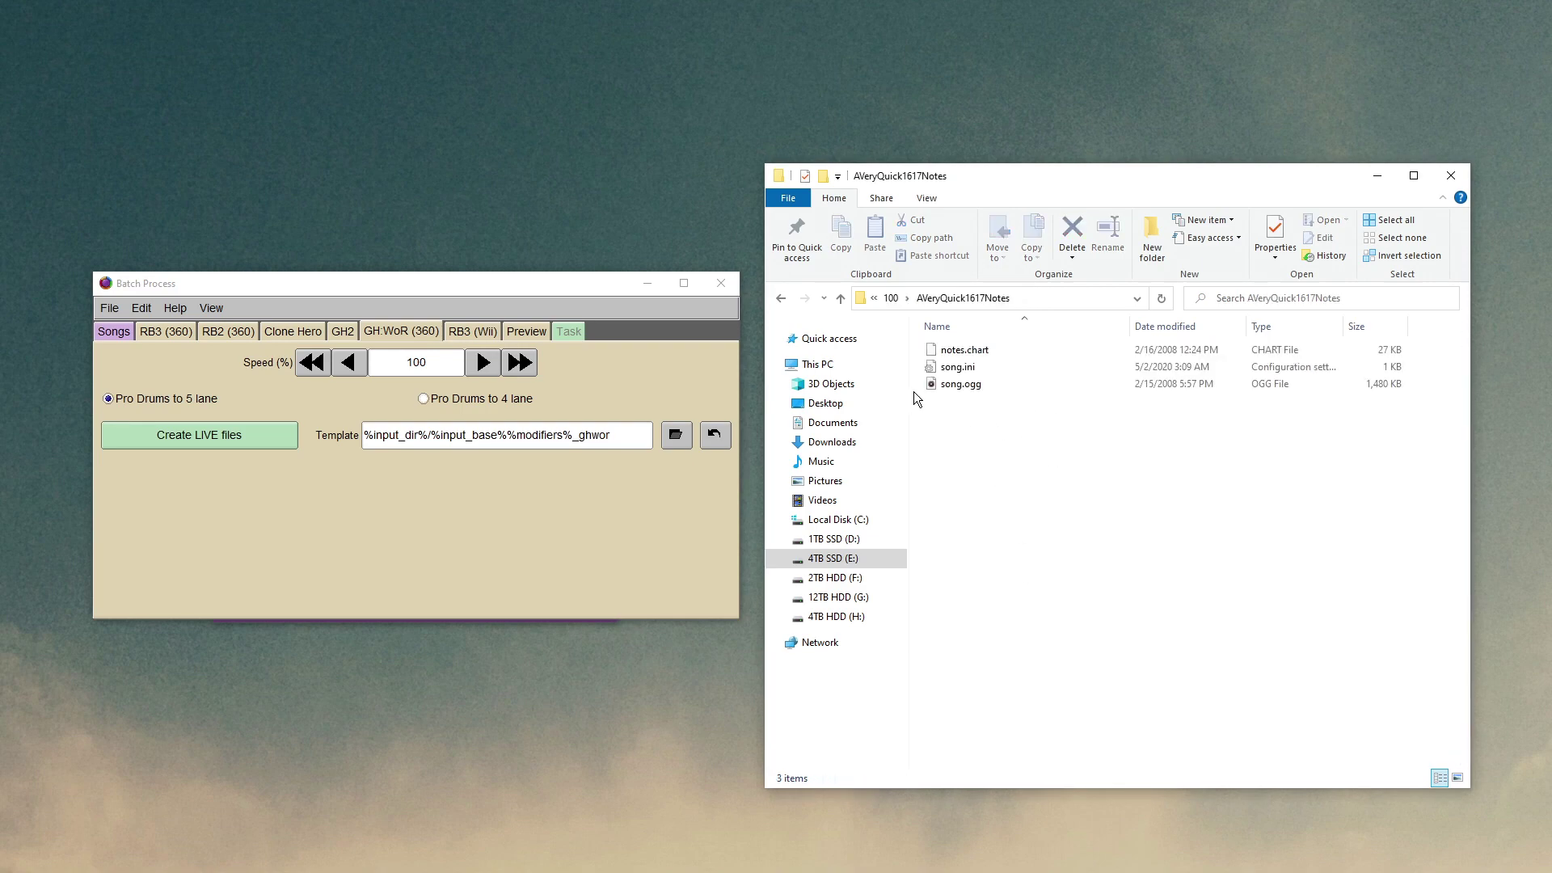
left_click(782, 302)
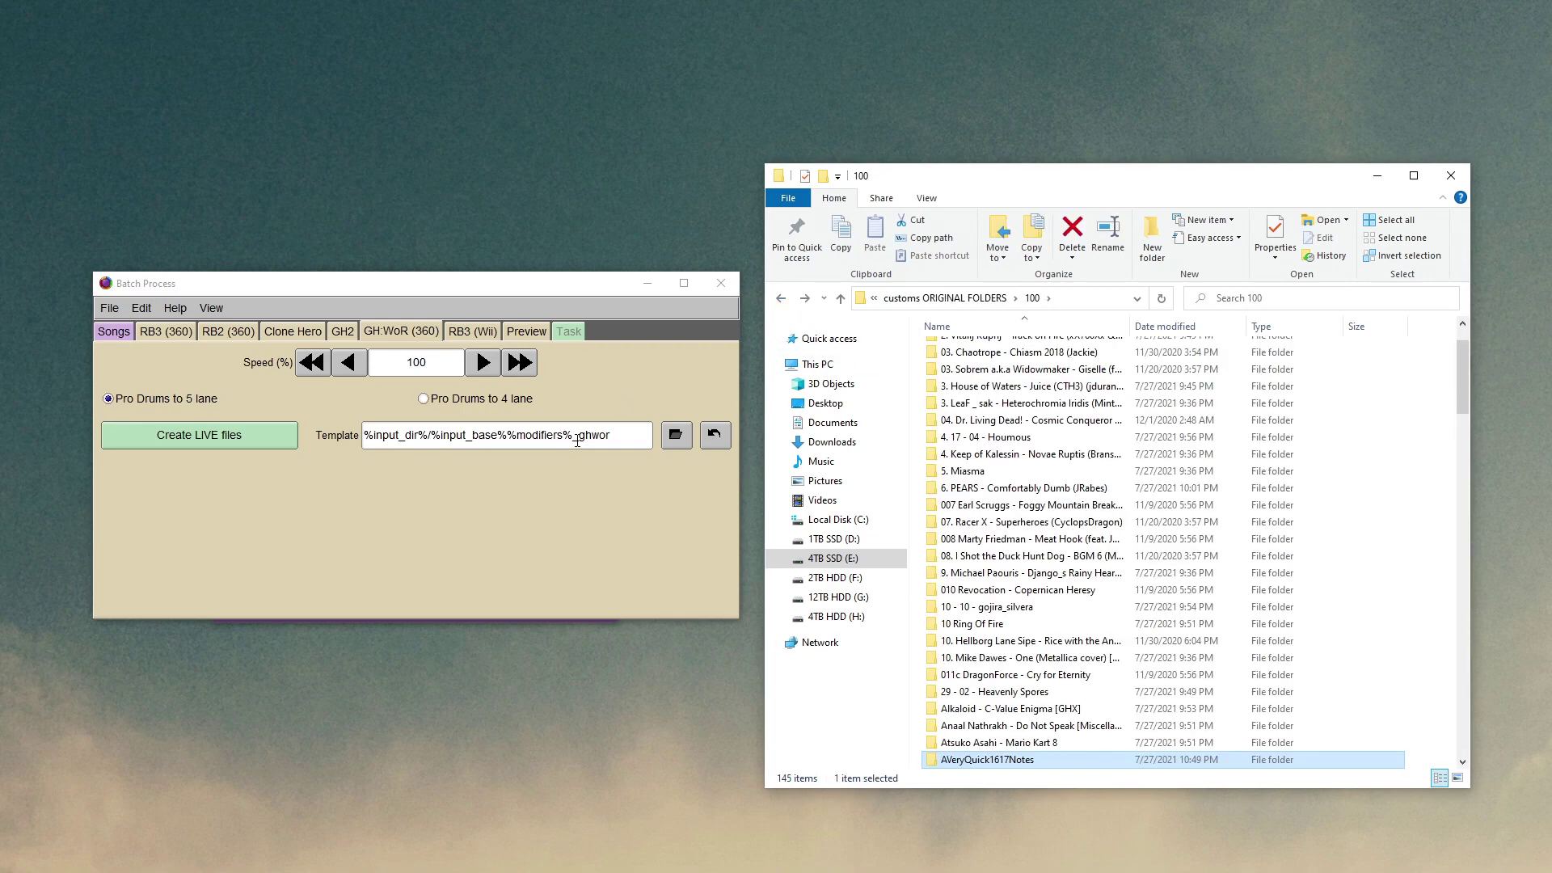
Set the output folder to E:\clone songs\WoR songs\customs 8-6 and create the LIVE file.
left_click(676, 434)
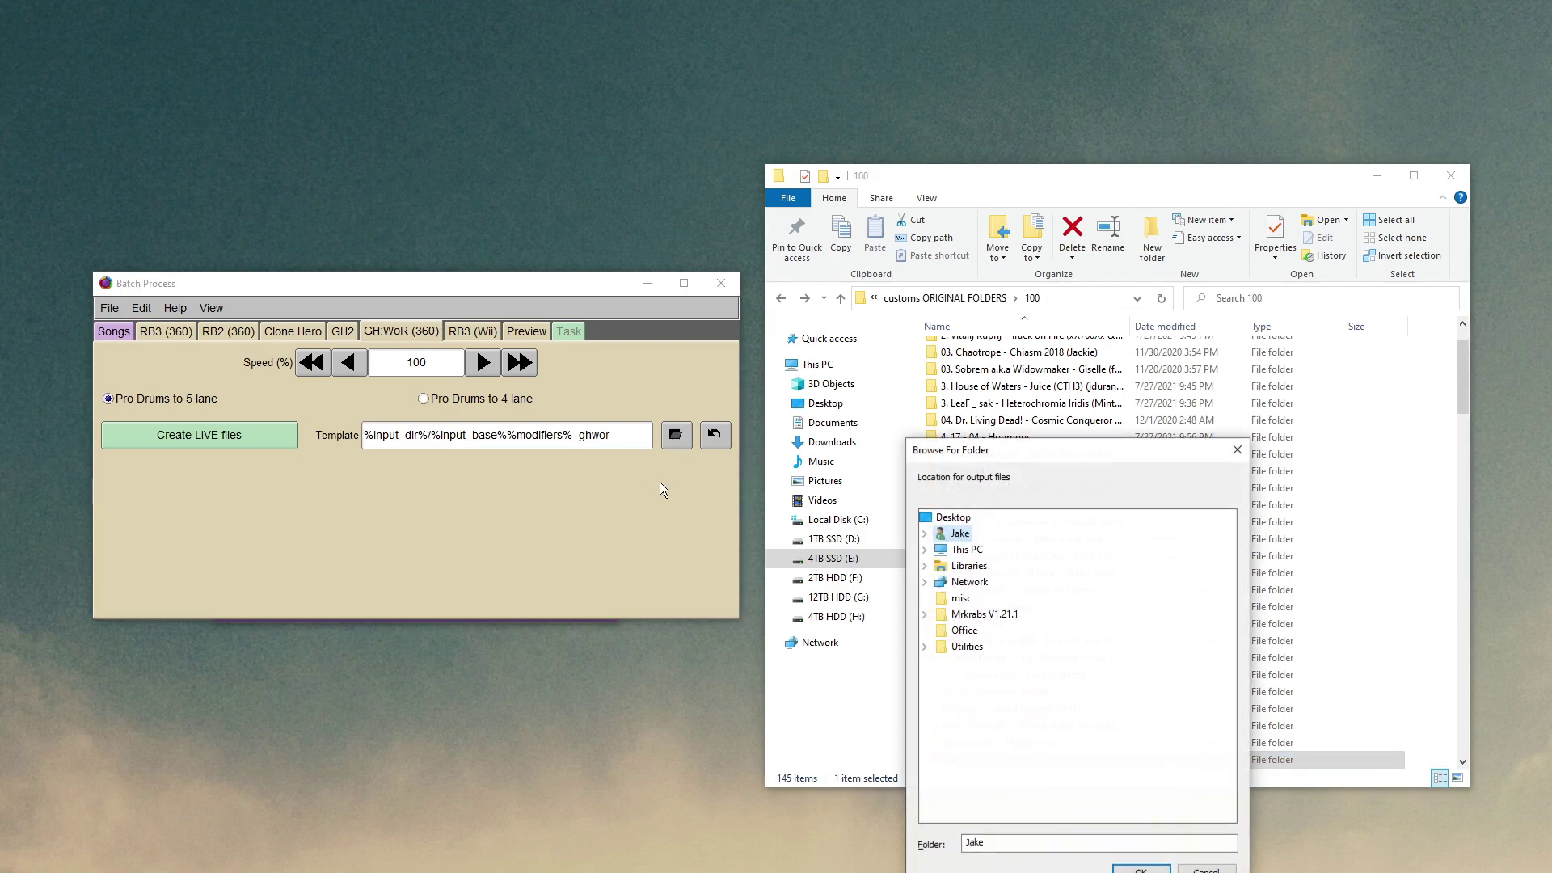
left_click(925, 551)
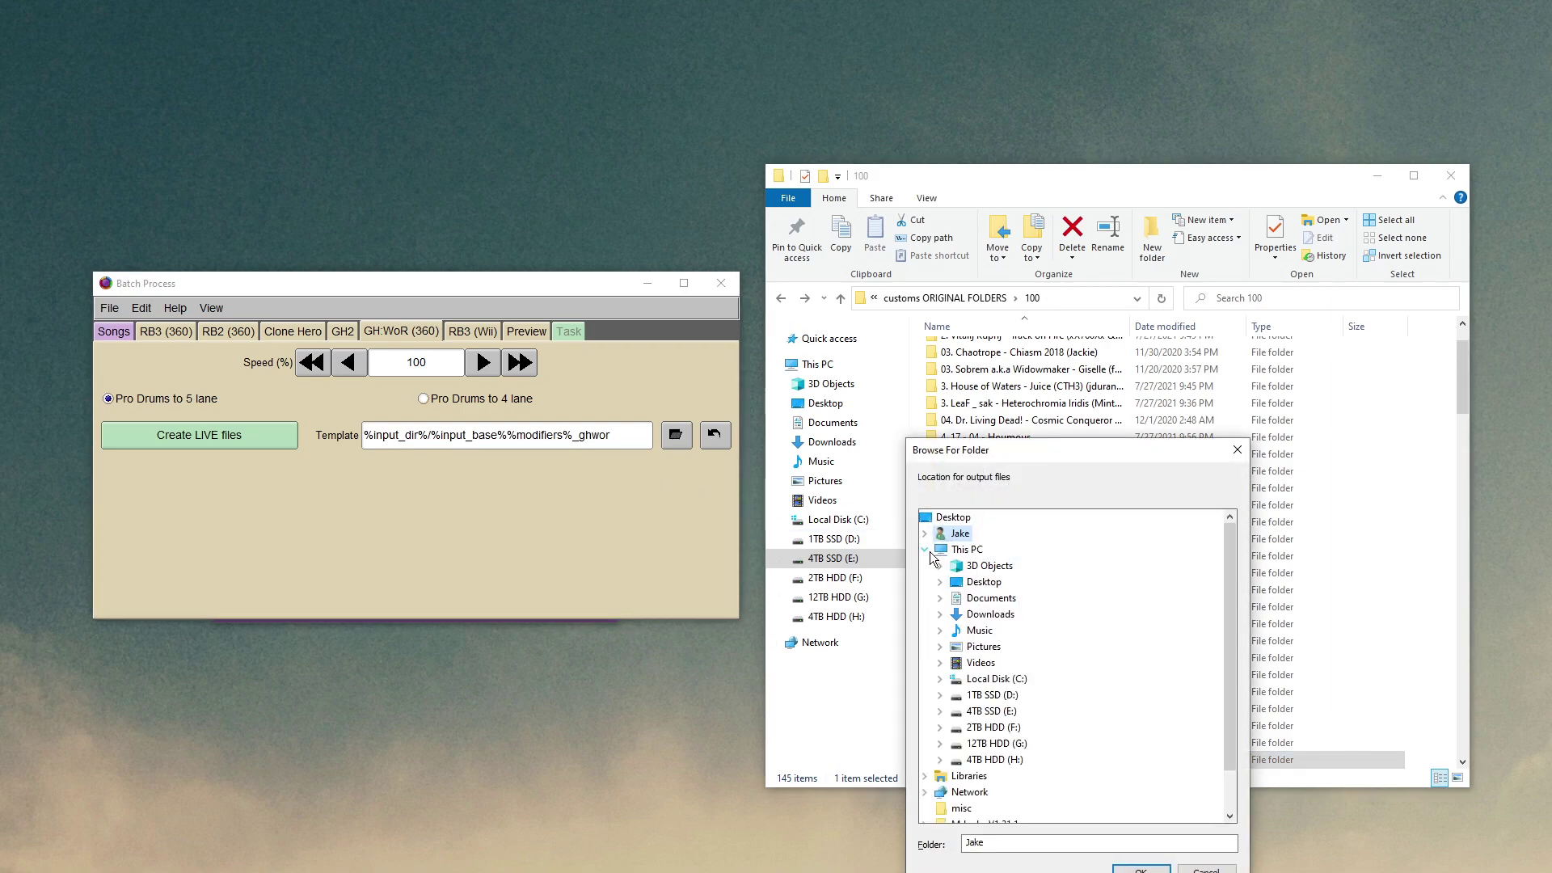
left_click(940, 711)
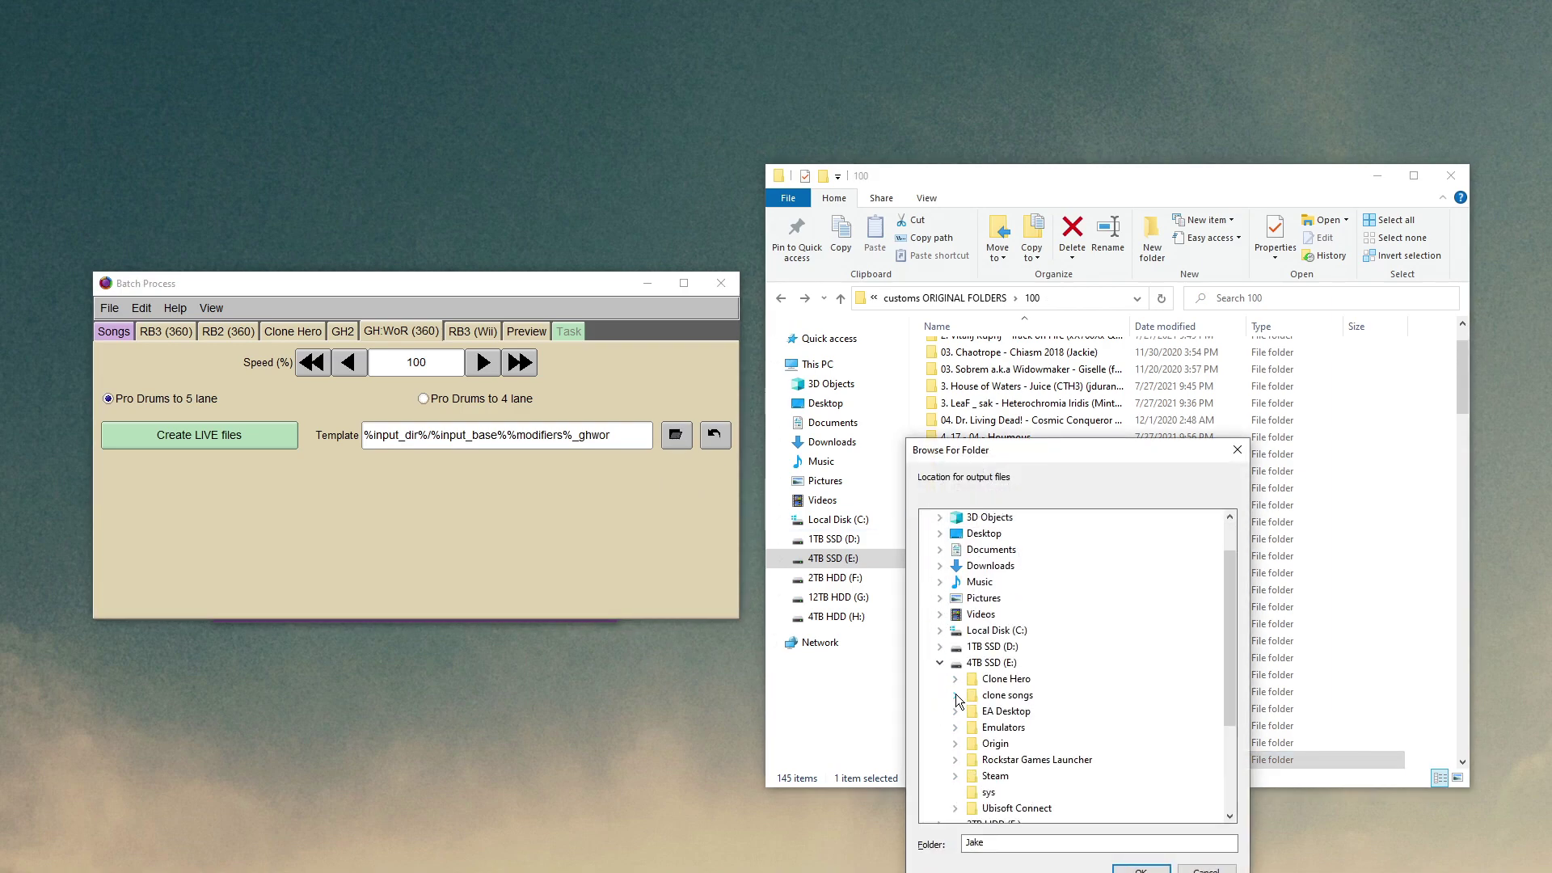
left_click(955, 695)
left_click(971, 728)
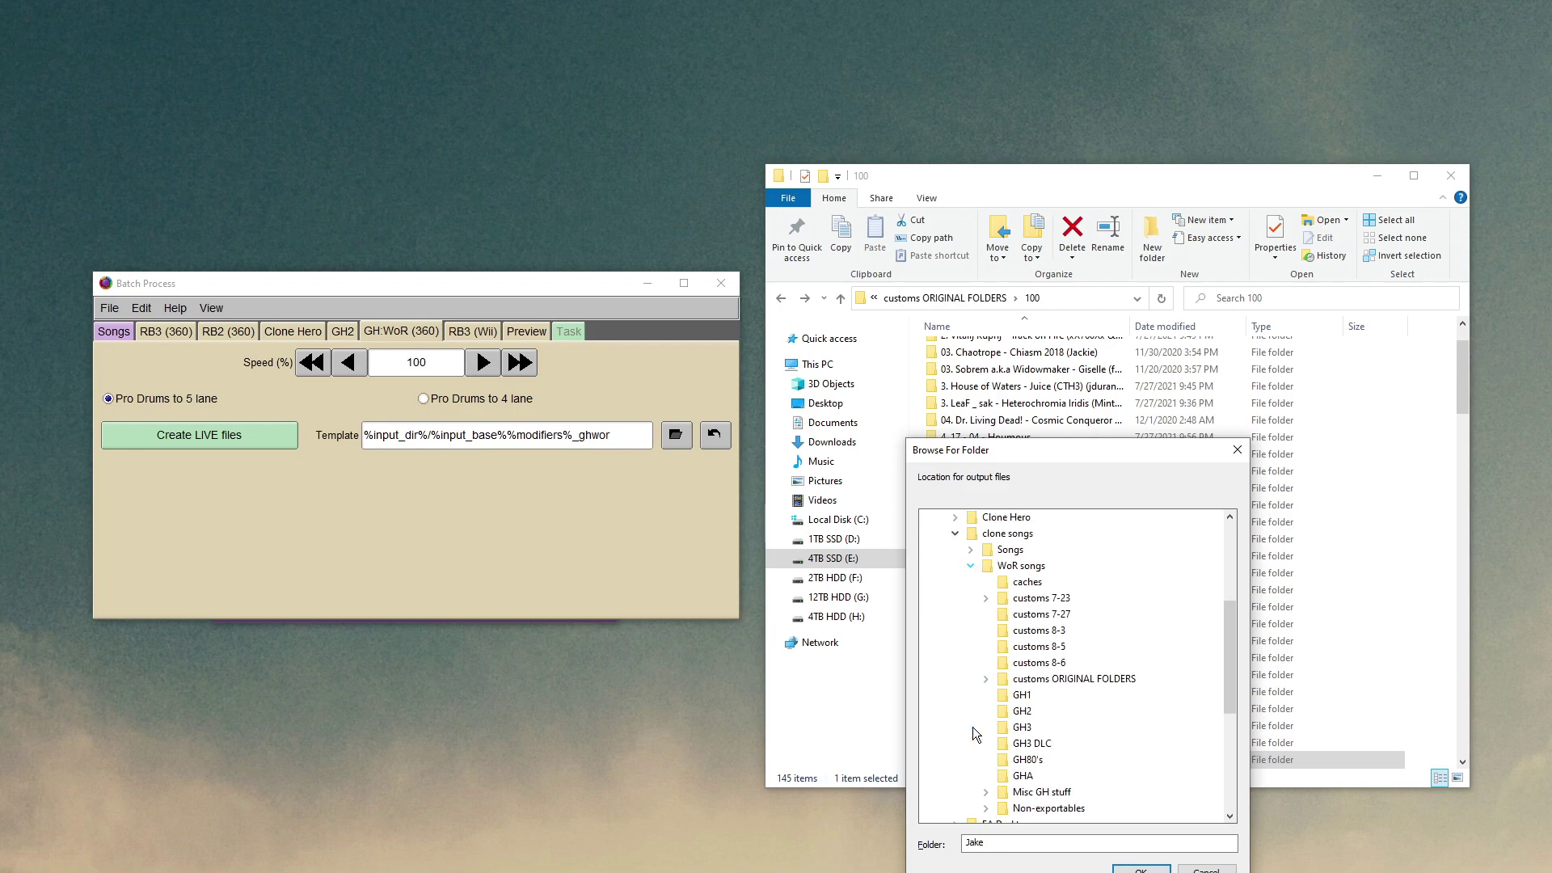
left_click(1036, 663)
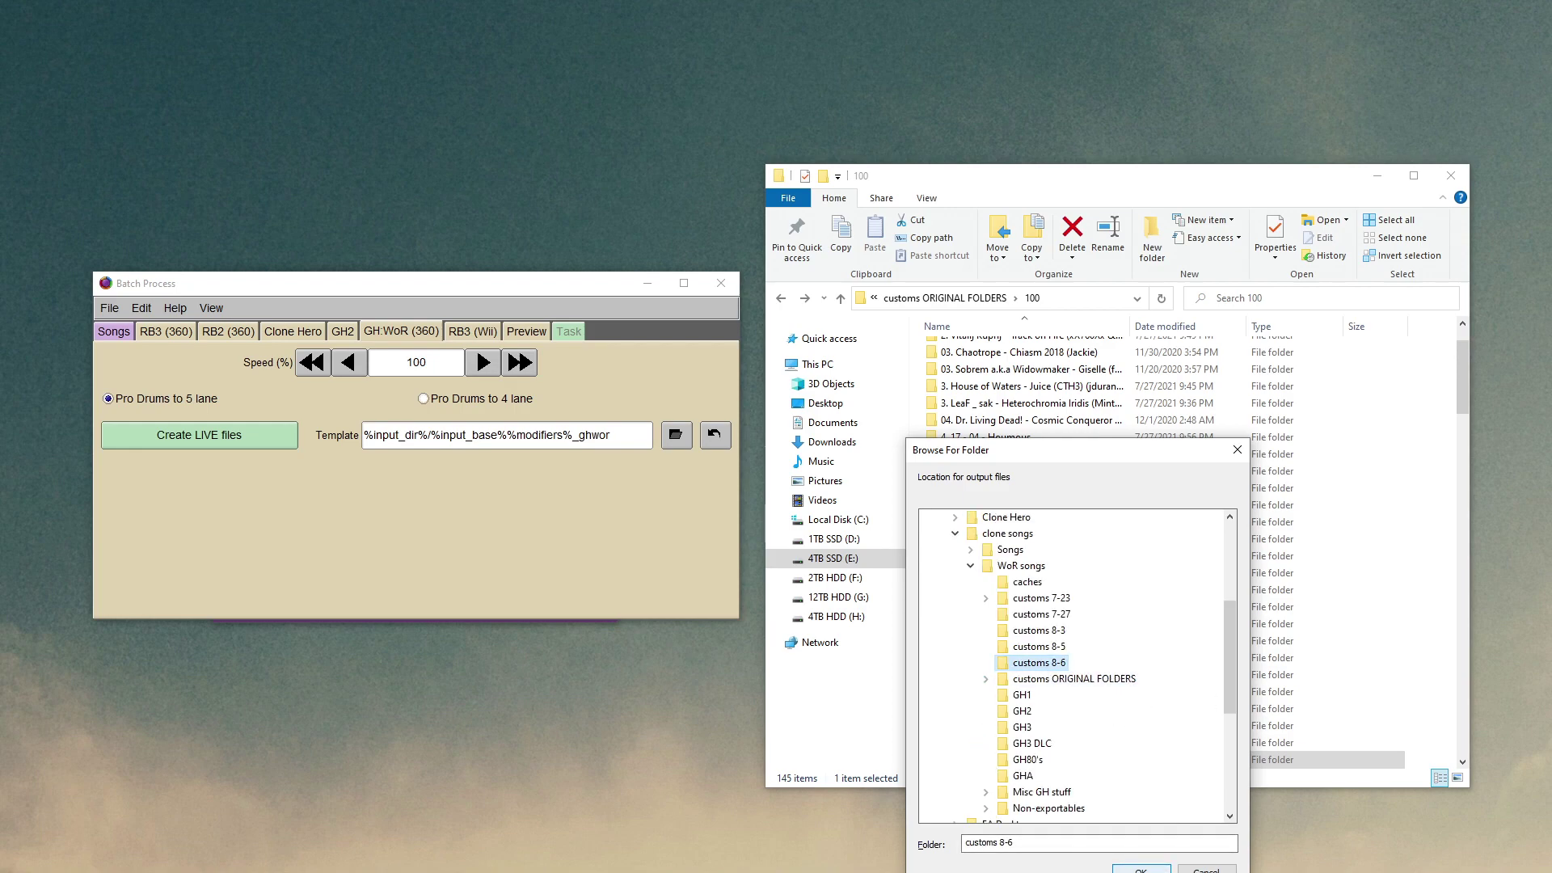
left_click(1141, 870)
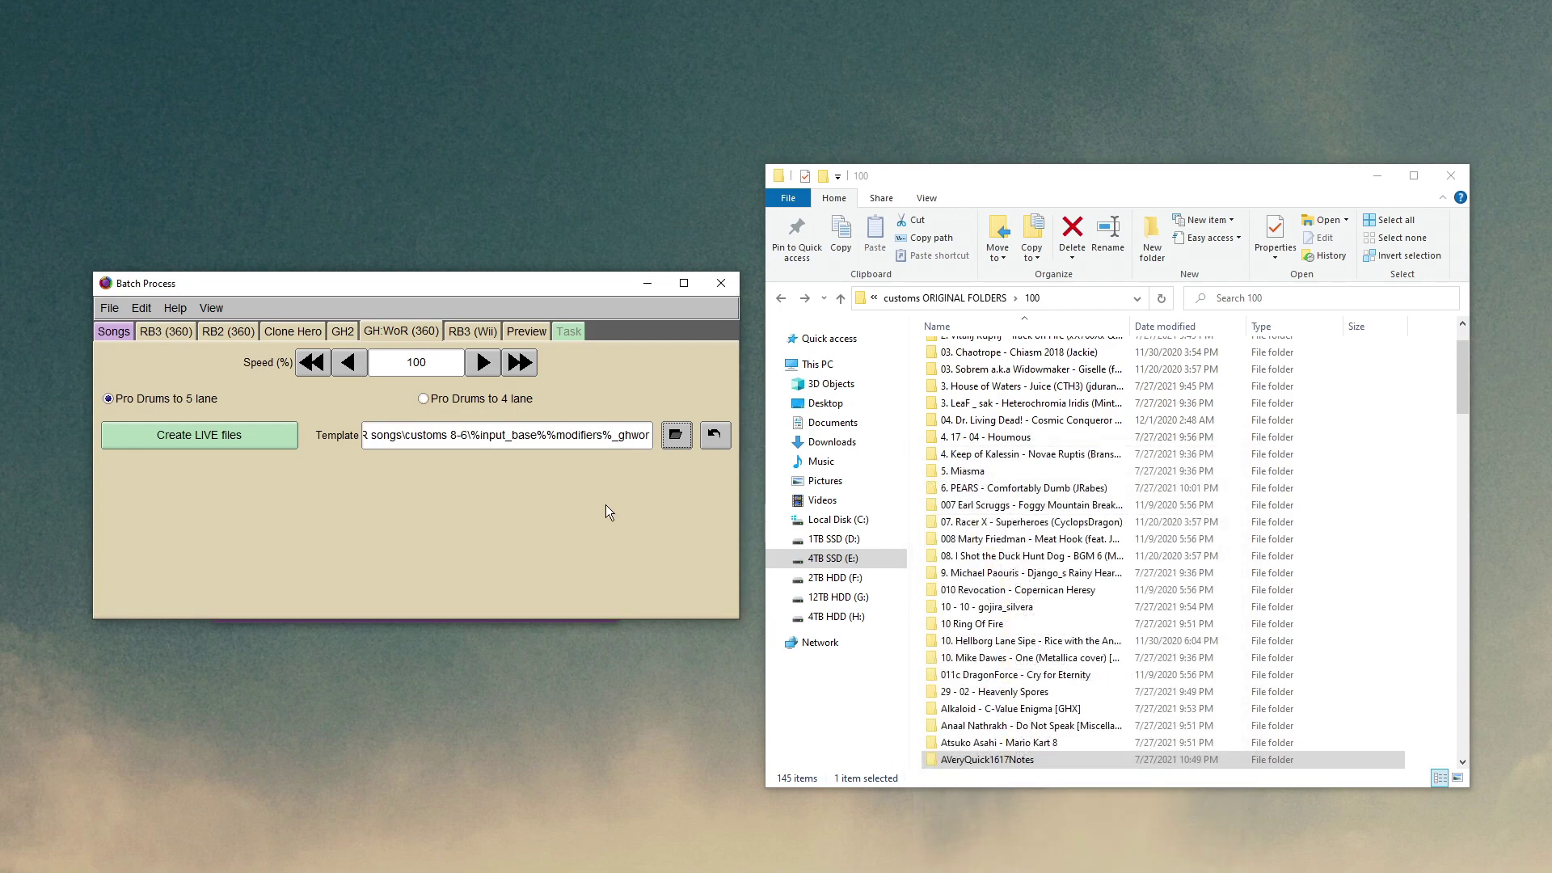
left_click(211, 439)
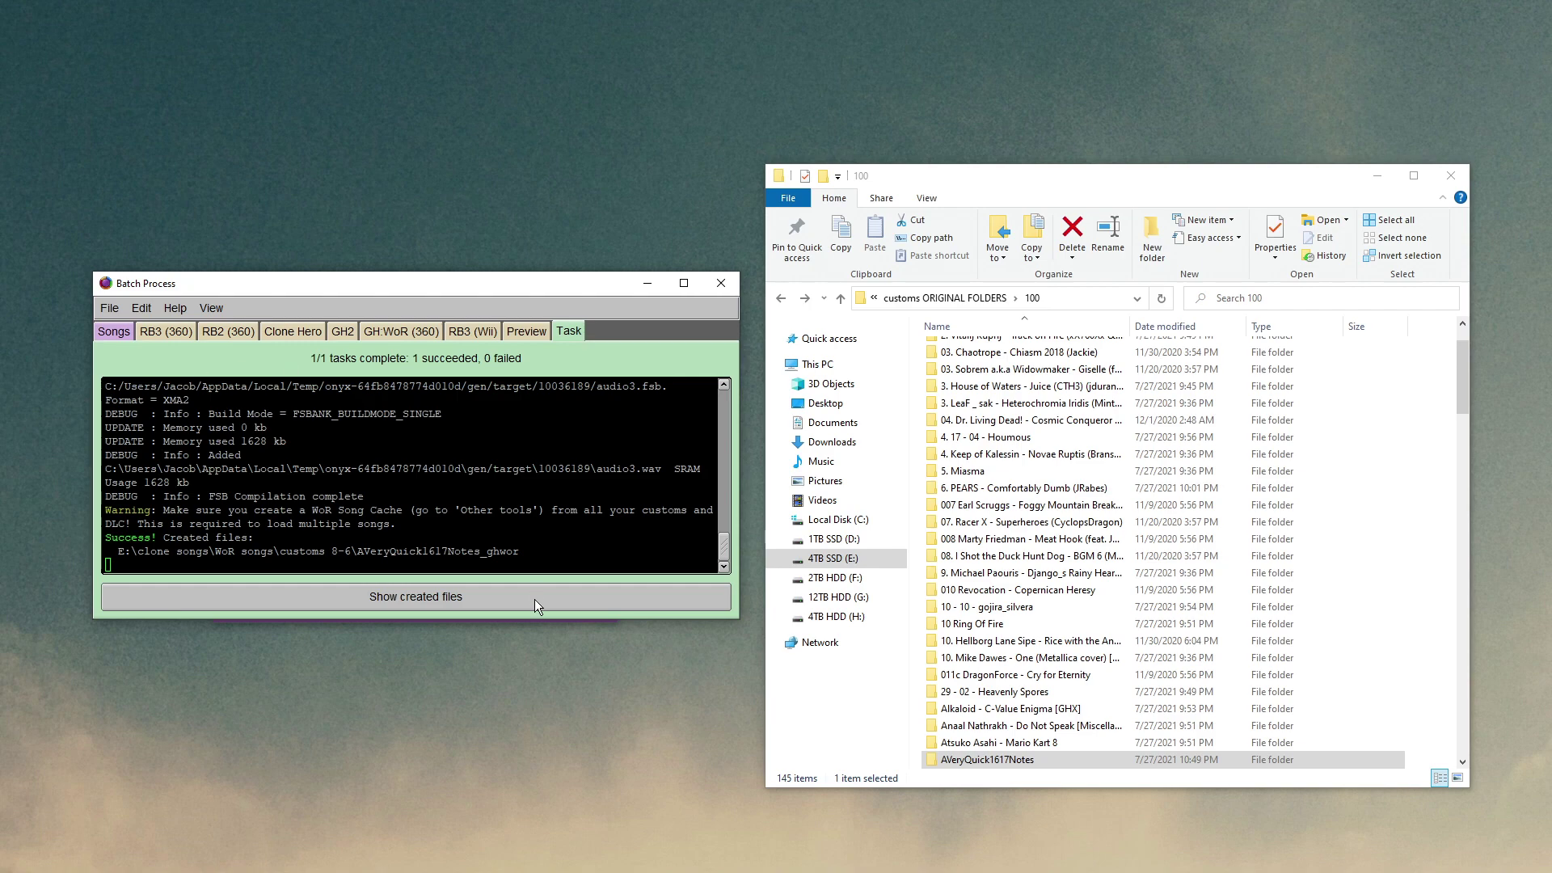
Open customs 8-6 in Explorer and select the created AVeryQuick1617Notes_ghwor file.
left_click(967, 300)
left_click(923, 299)
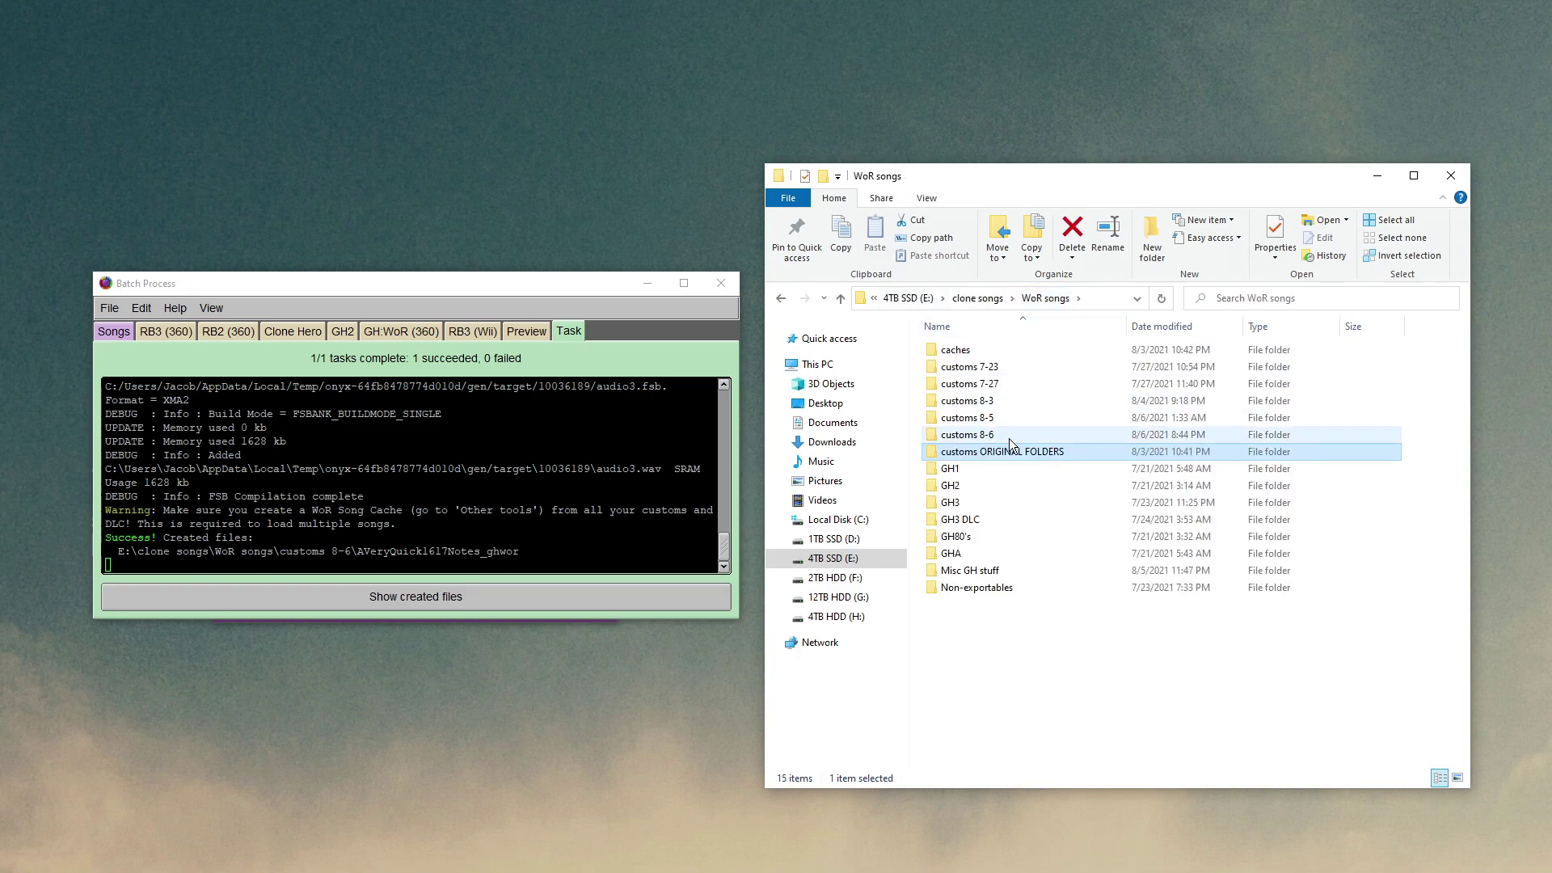
double_click(983, 437)
left_click(1036, 350)
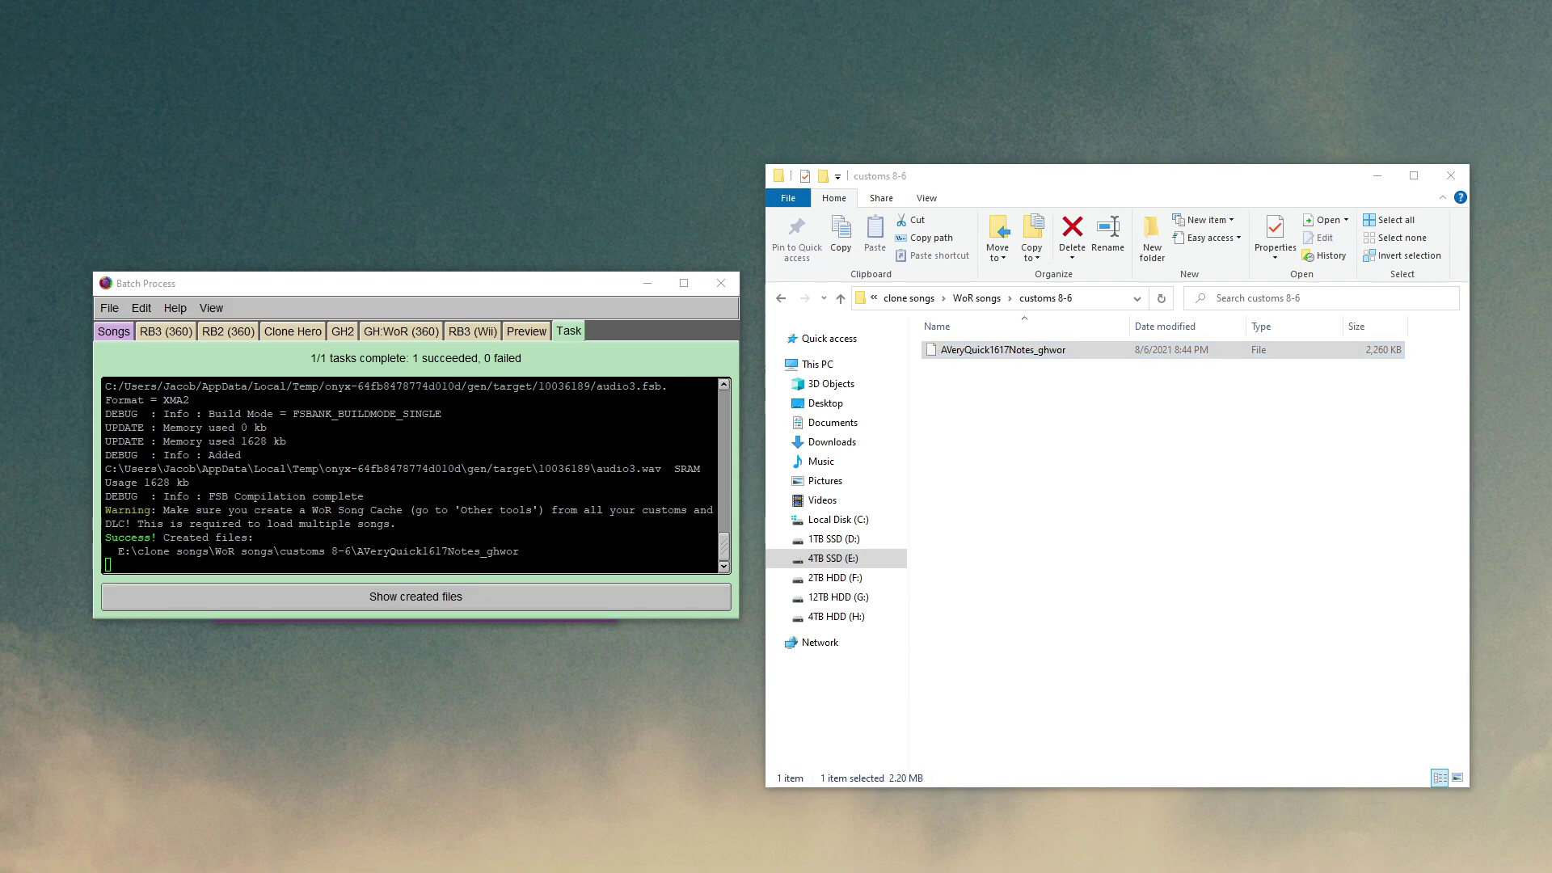
Set the GH:WoR song speed to 150 and export, then find AVeryQuick1617Notes_150_ghwor in customs 8-6.
left_click(407, 335)
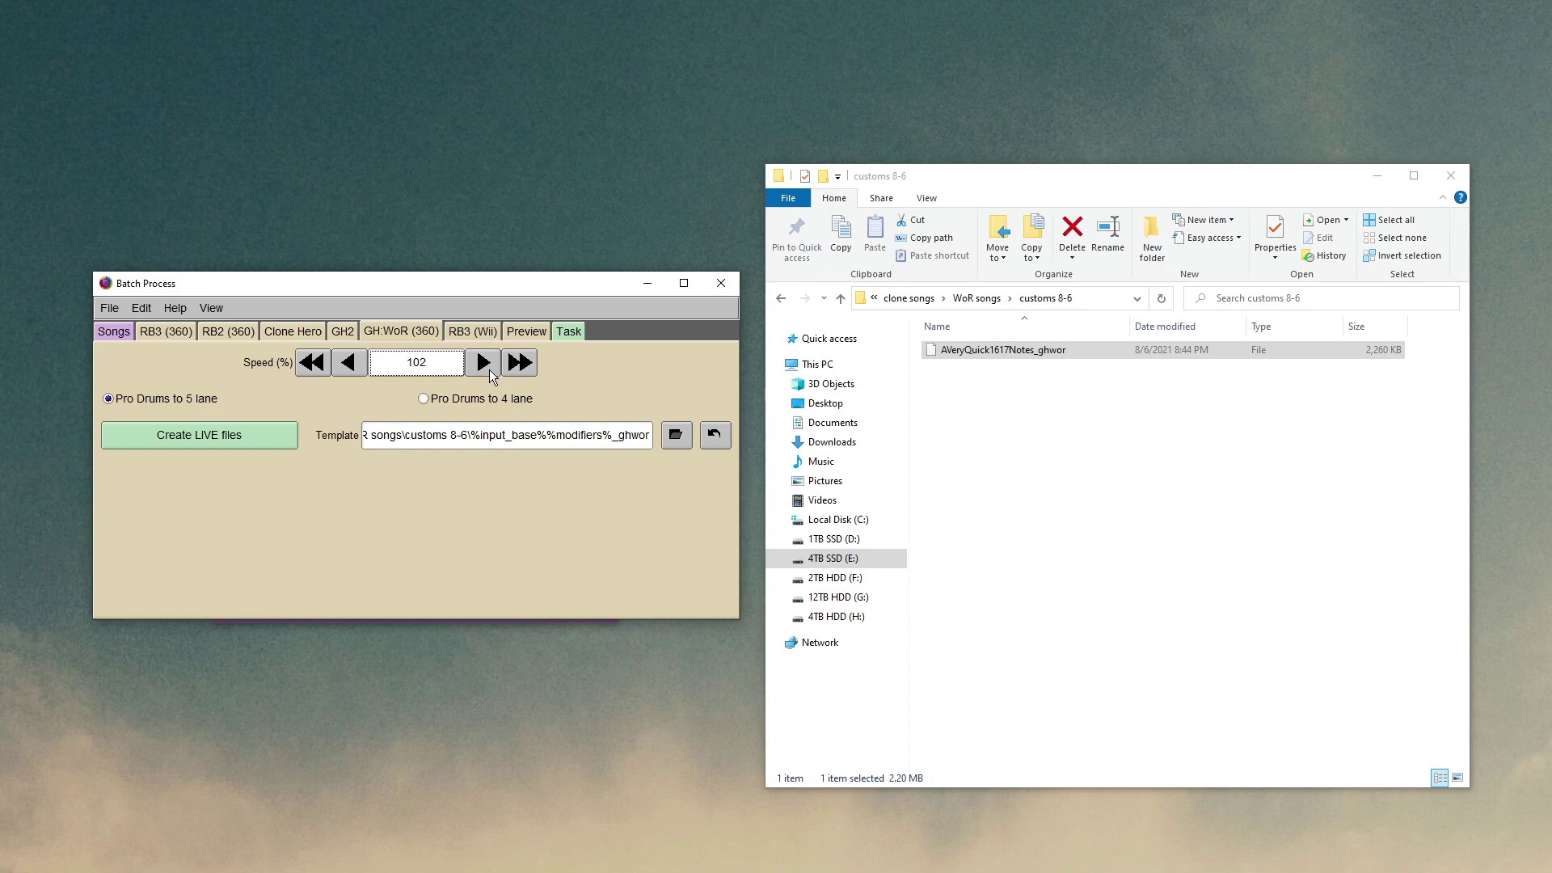
left_click(488, 371)
left_click(488, 371)
left_click(518, 364)
left_click(517, 364)
left_click(518, 363)
left_click(518, 365)
double_click(483, 441)
left_click(494, 437)
left_click(210, 434)
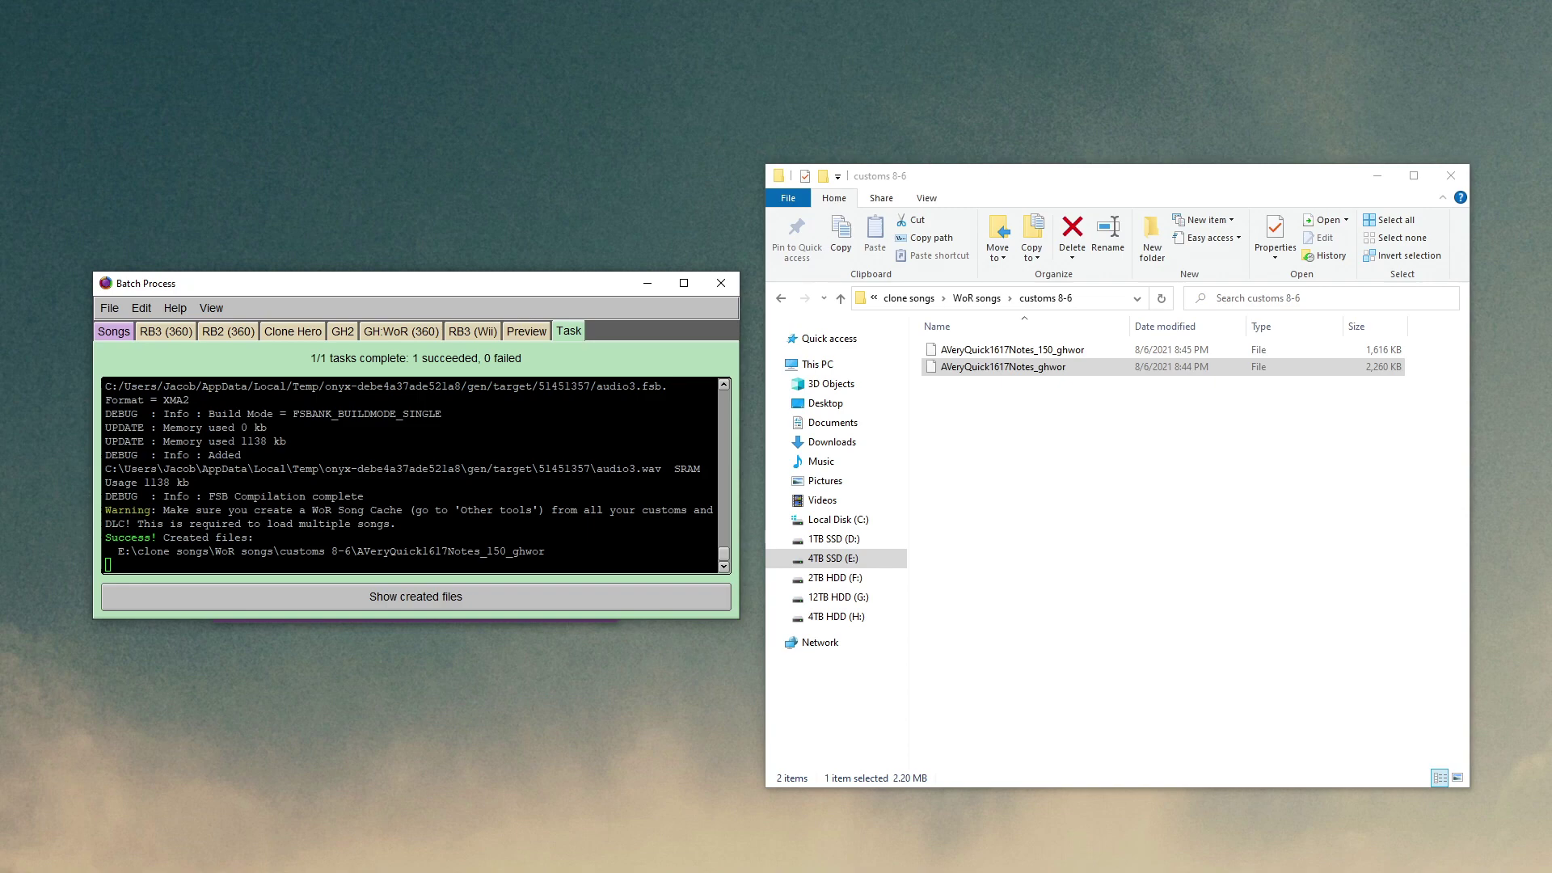
left_click(1011, 368)
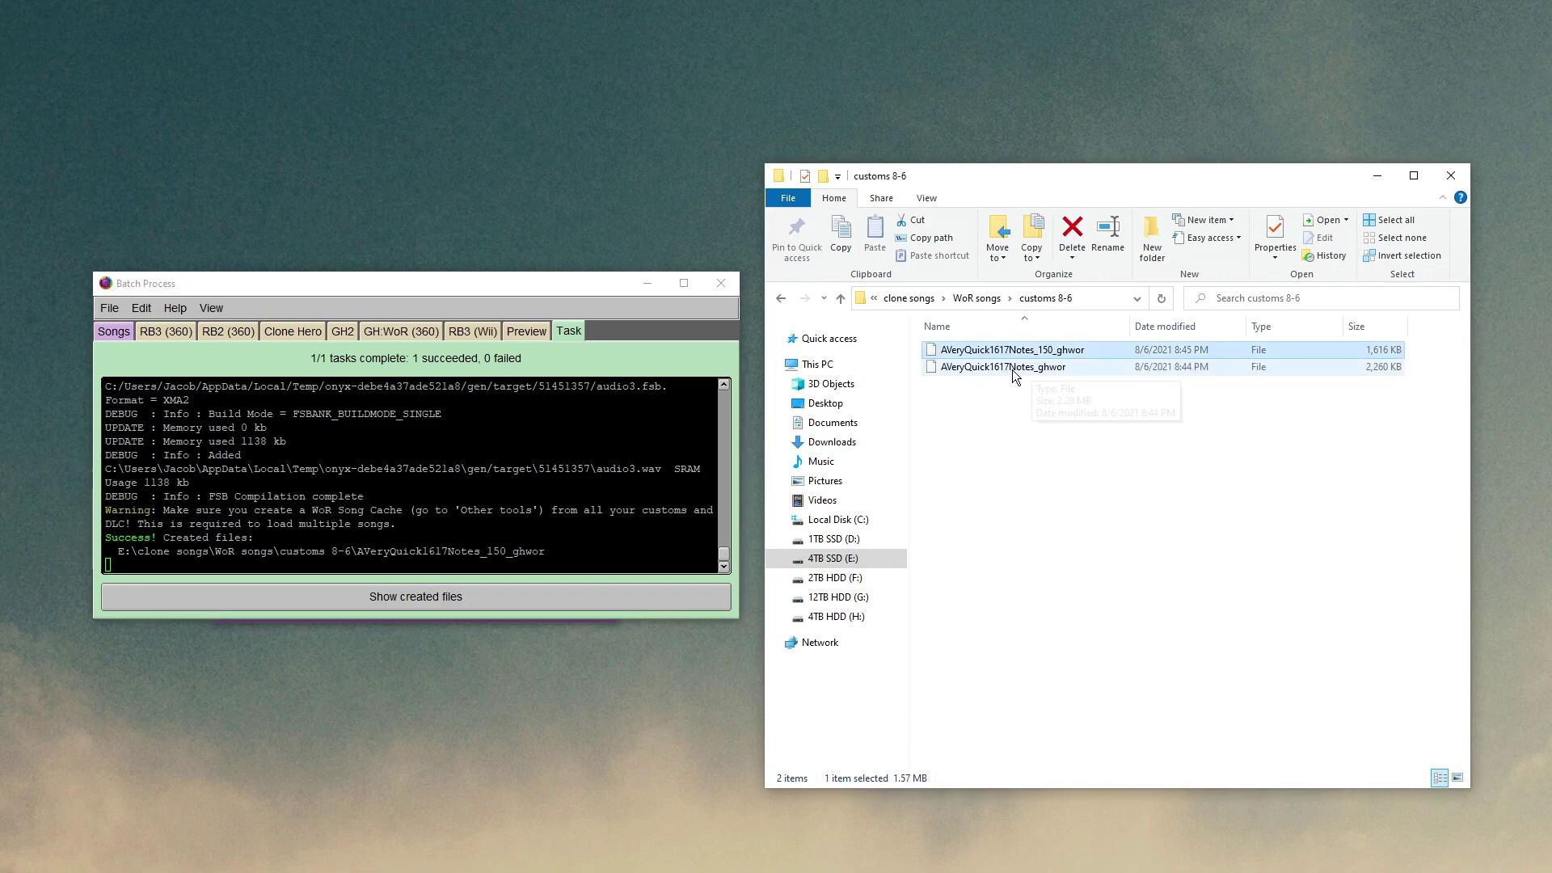
left_click(1014, 352)
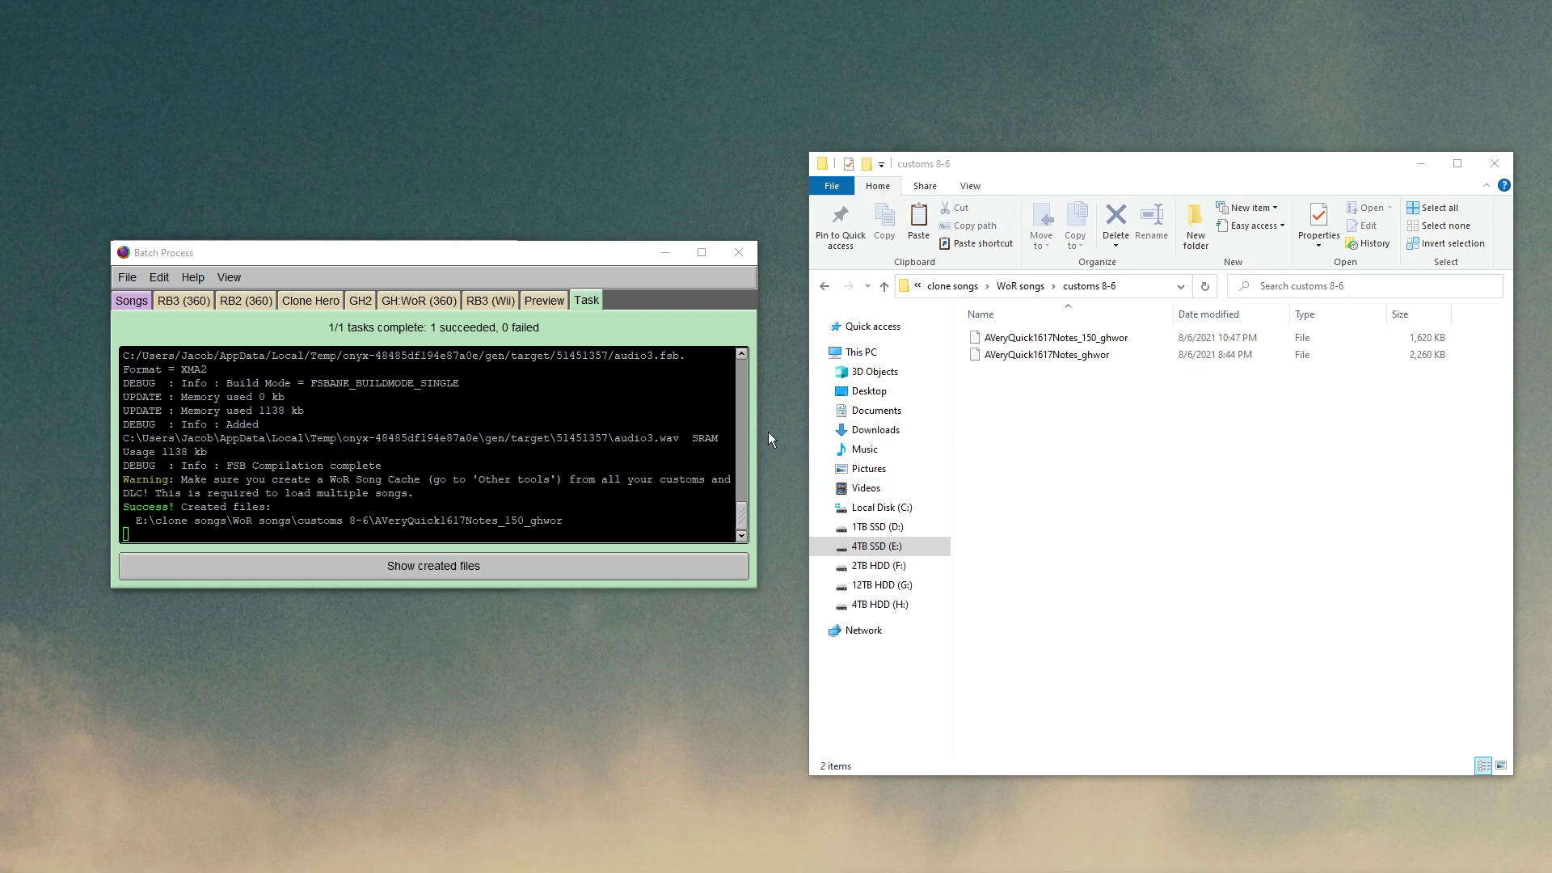
Close Batch Process and add both AVeryQuick1617Notes packages to the Other tools GH:WoR cache list.
left_click(737, 253)
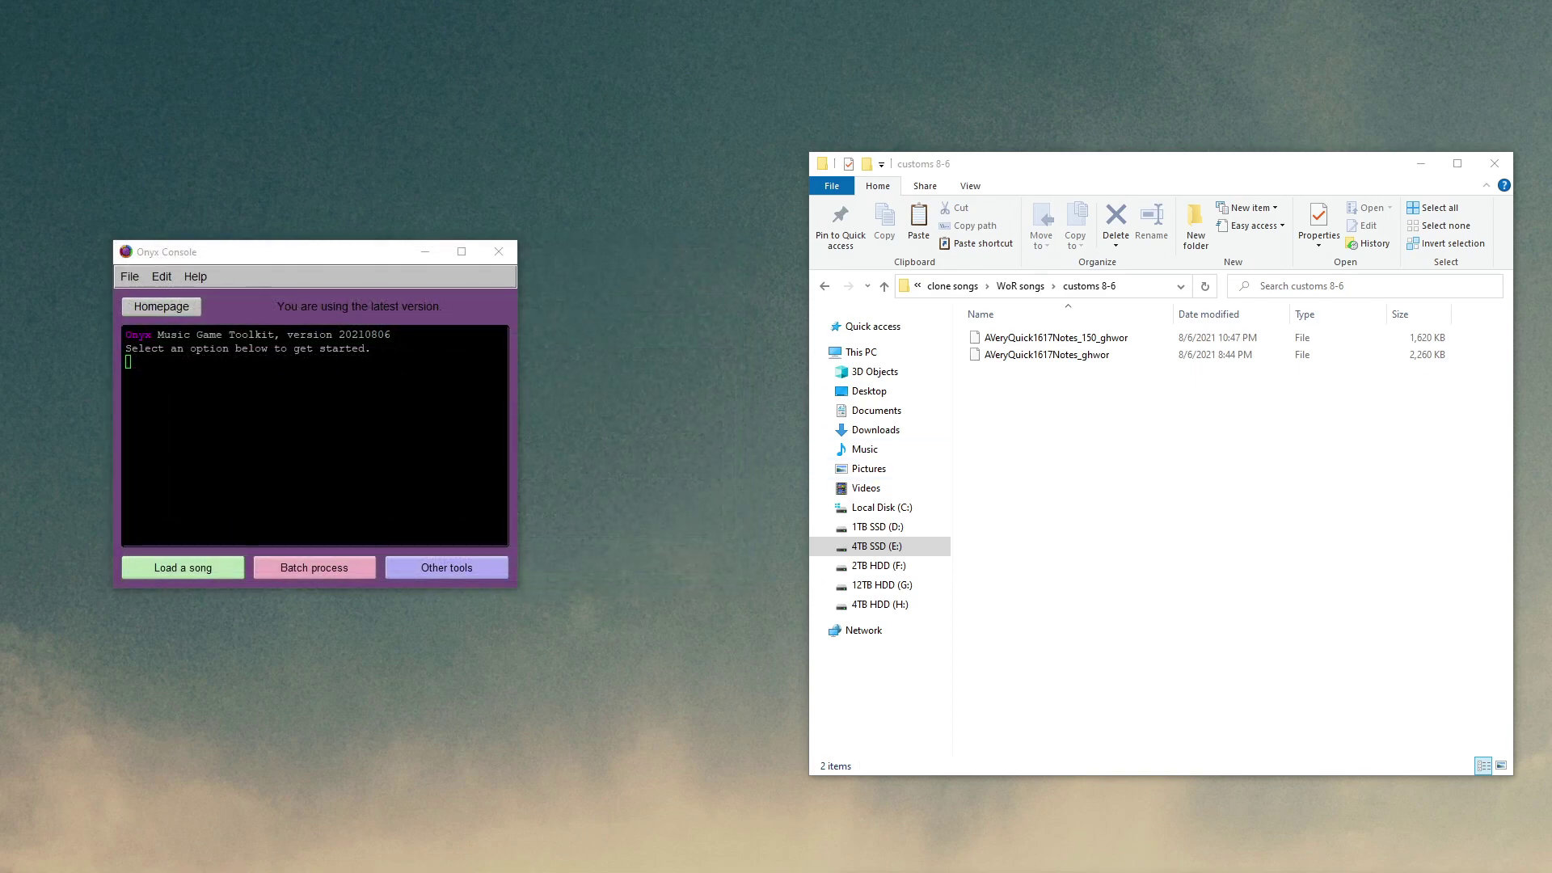
left_click(450, 577)
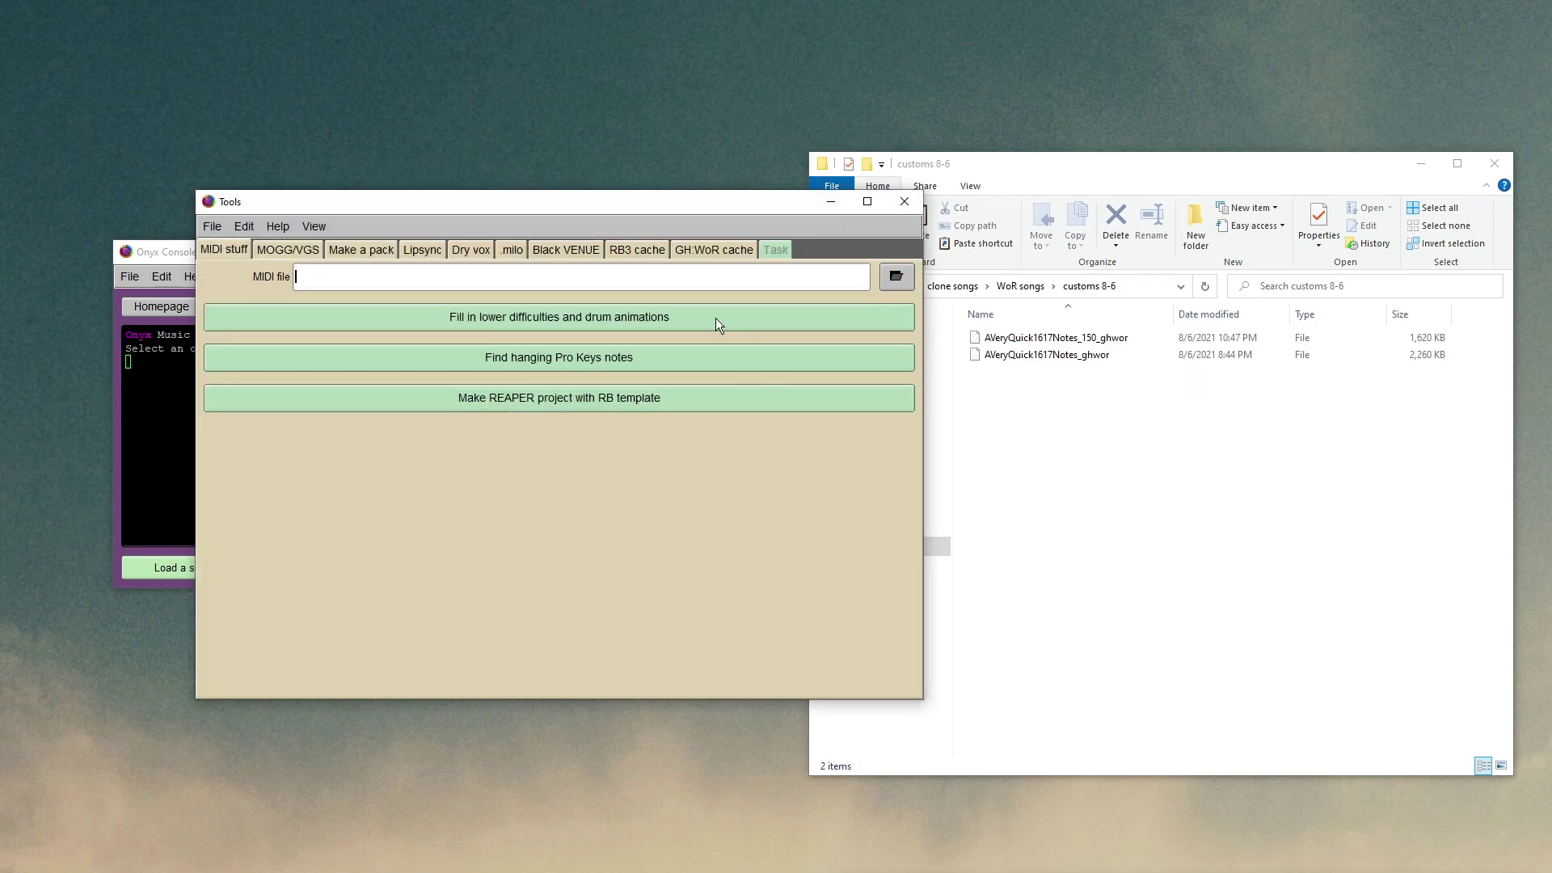
left_click(710, 251)
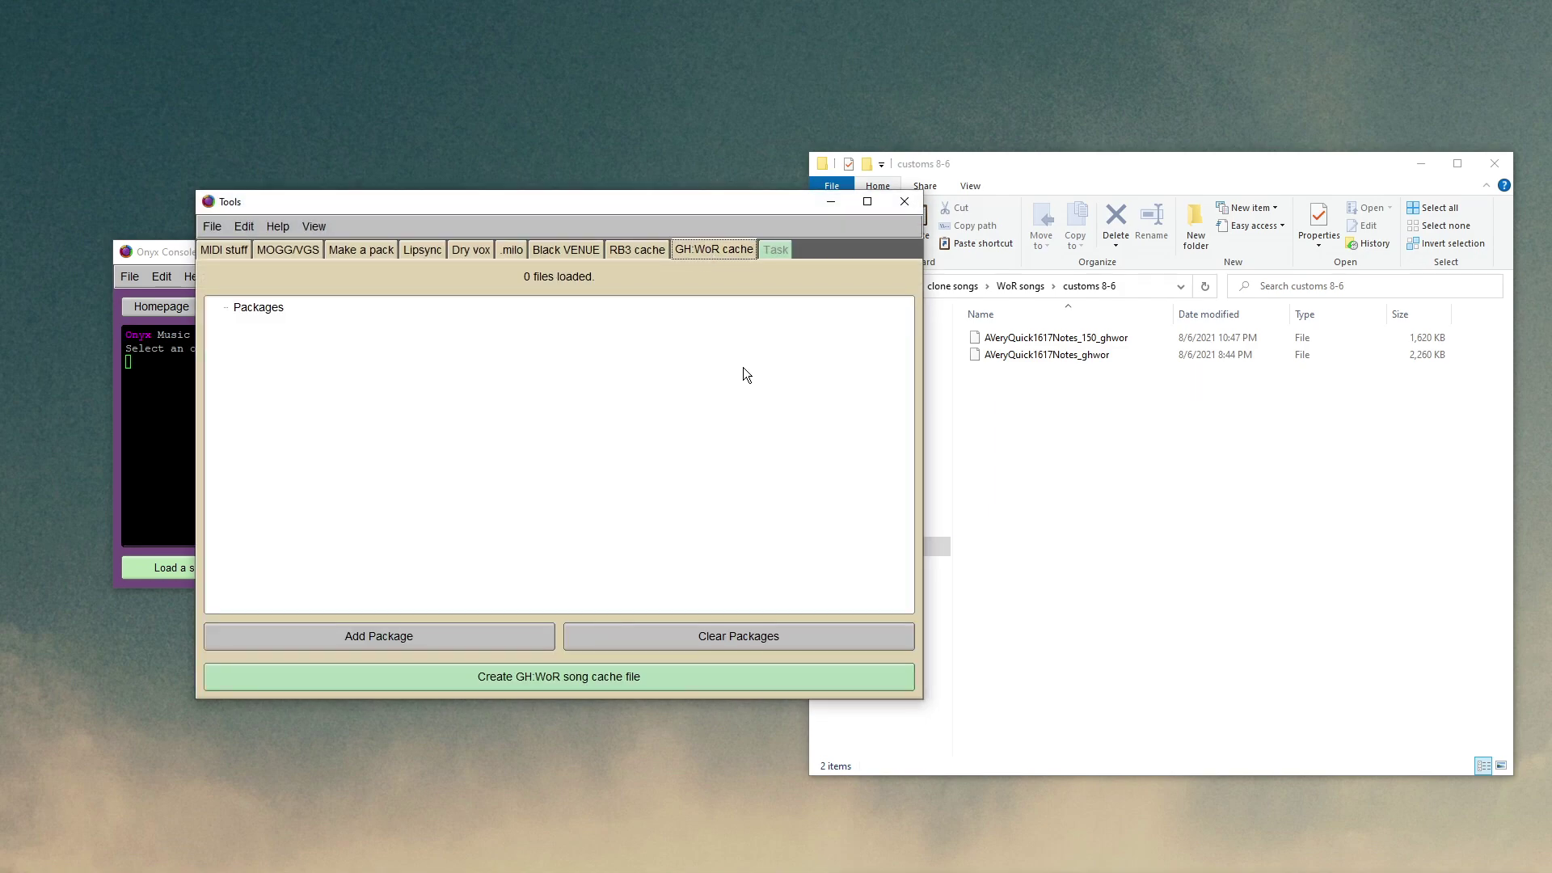
left_click_drag(1076, 413, 555, 390)
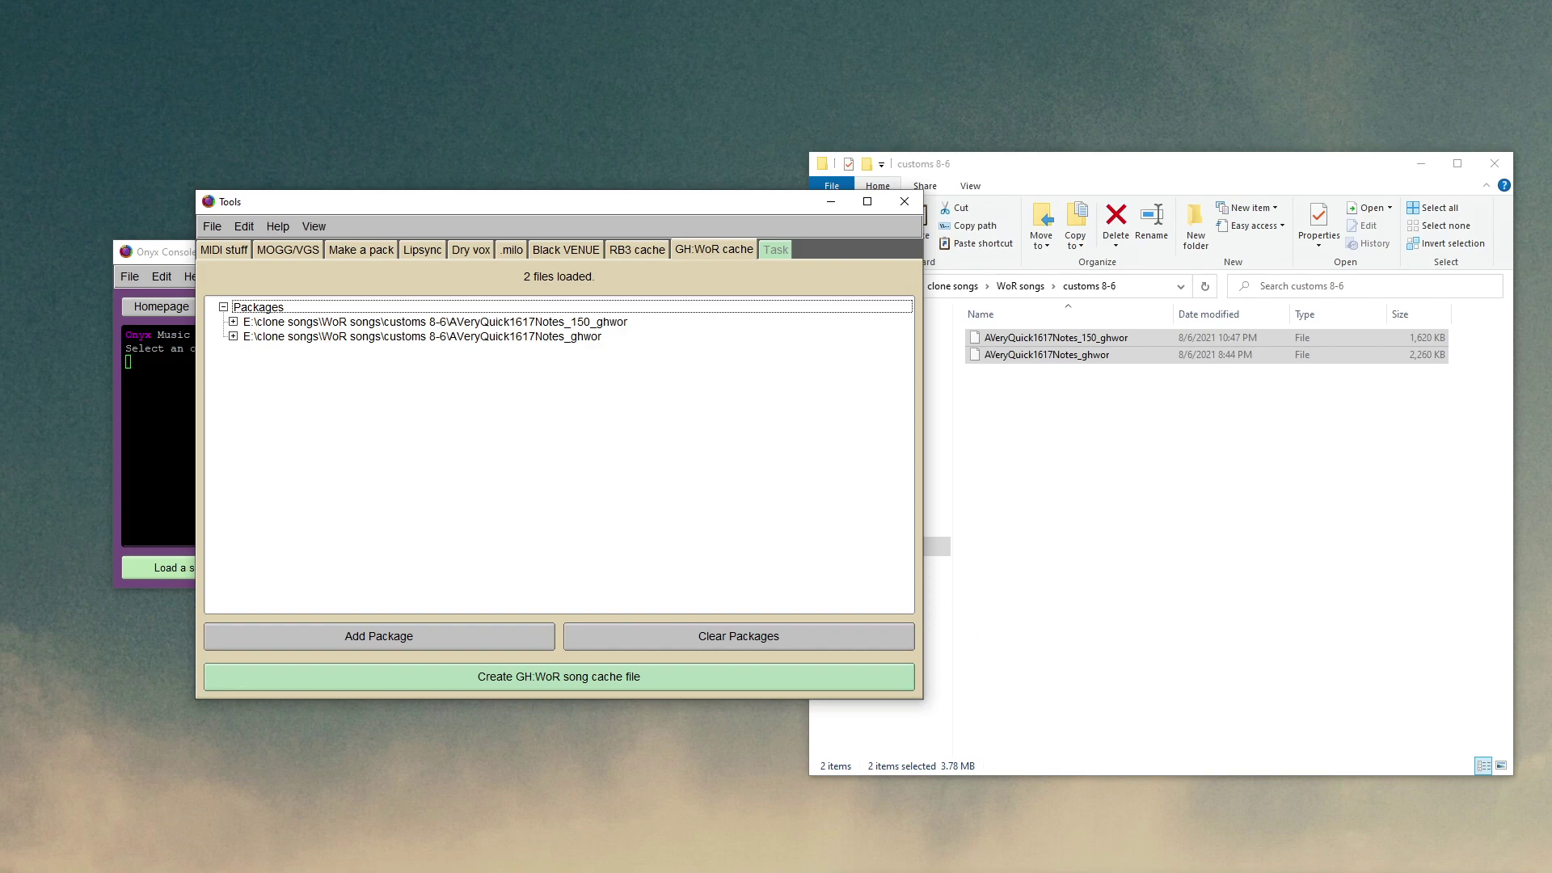
Add the 14 official DLC files from 00000002 and save the cache as ghwor_custom_cache.
left_click_drag(1551, 202, 1232, 168)
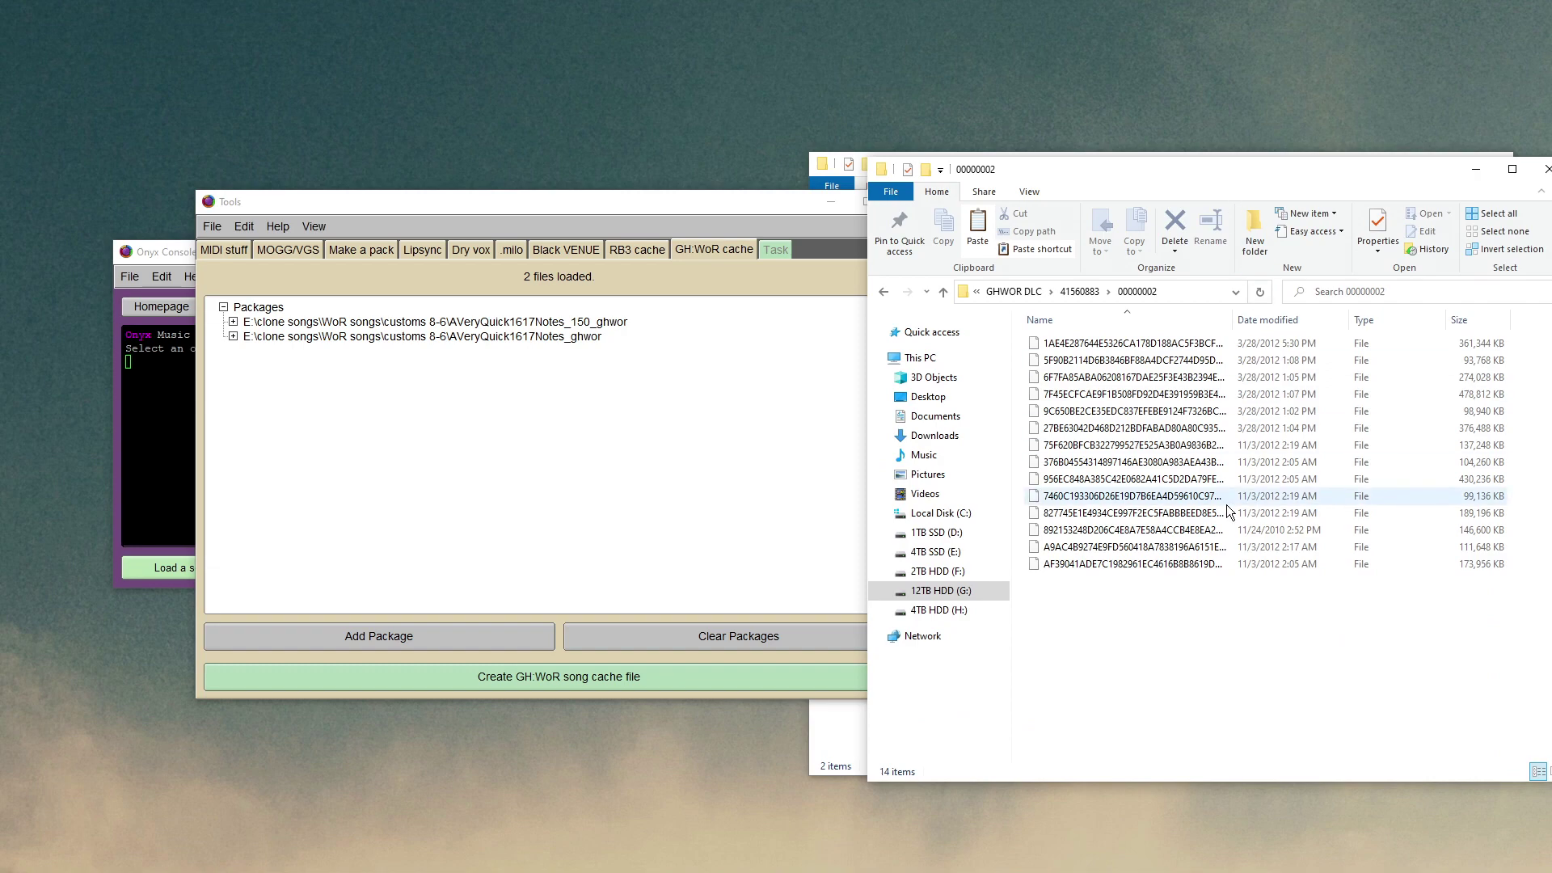
left_click_drag(1174, 606, 526, 449)
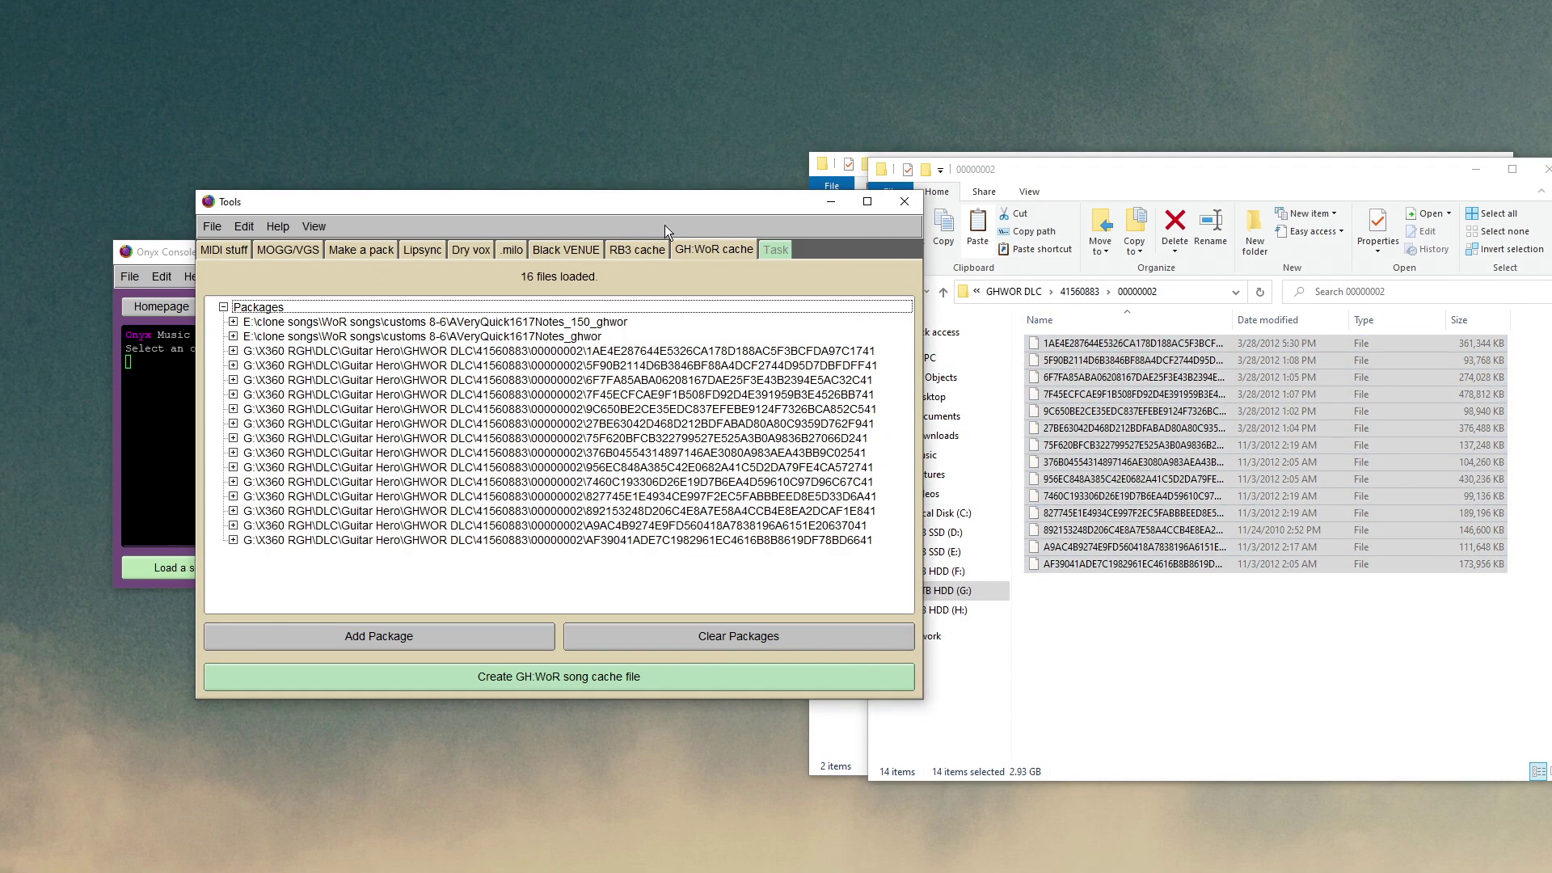
left_click(580, 681)
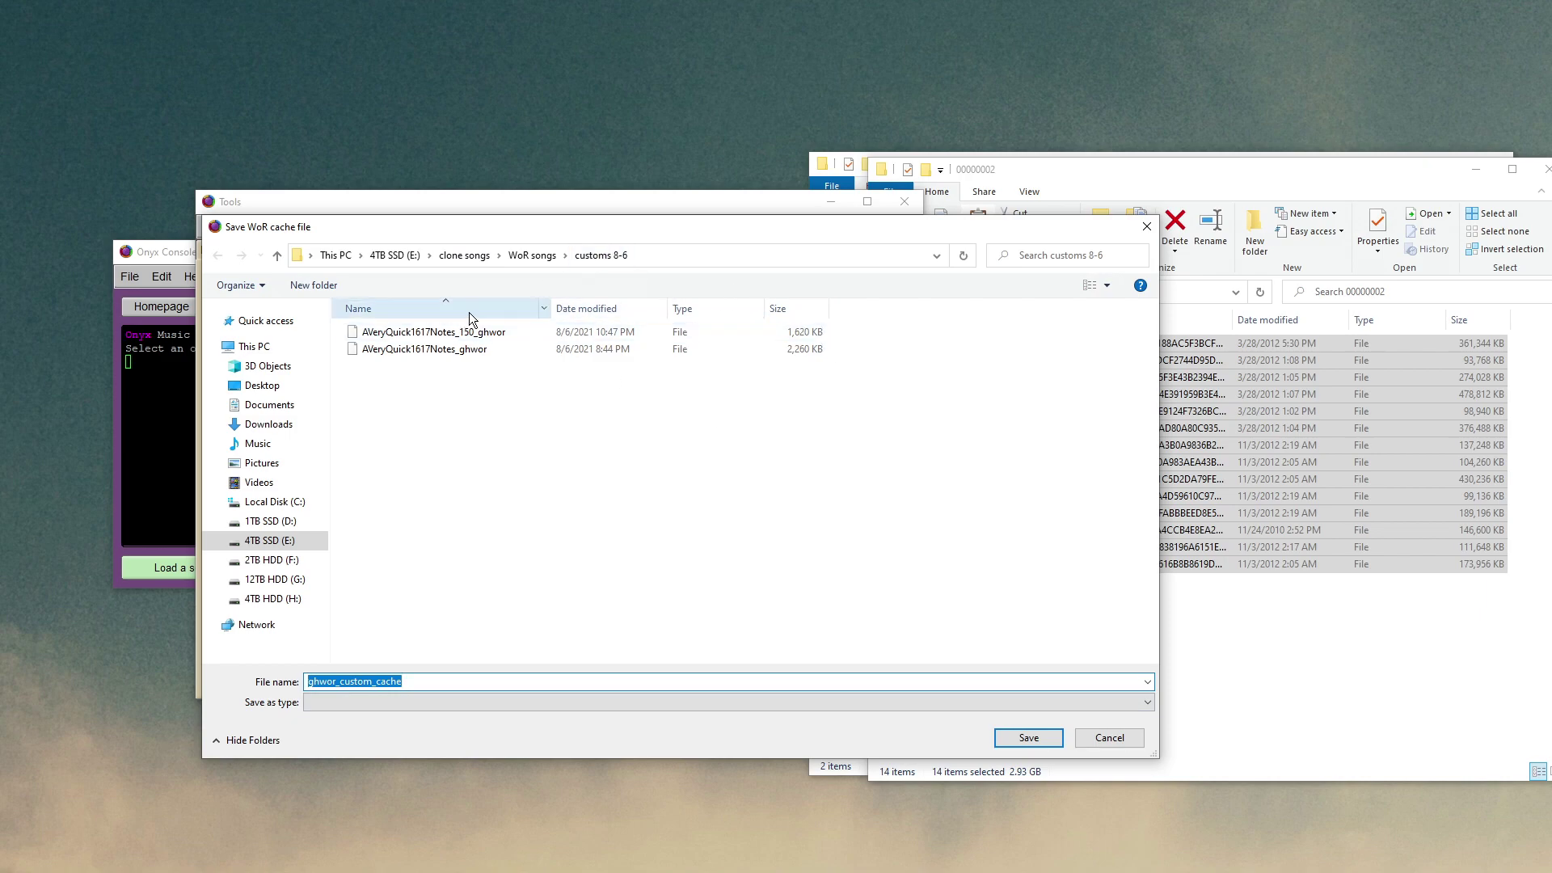
left_click(1028, 738)
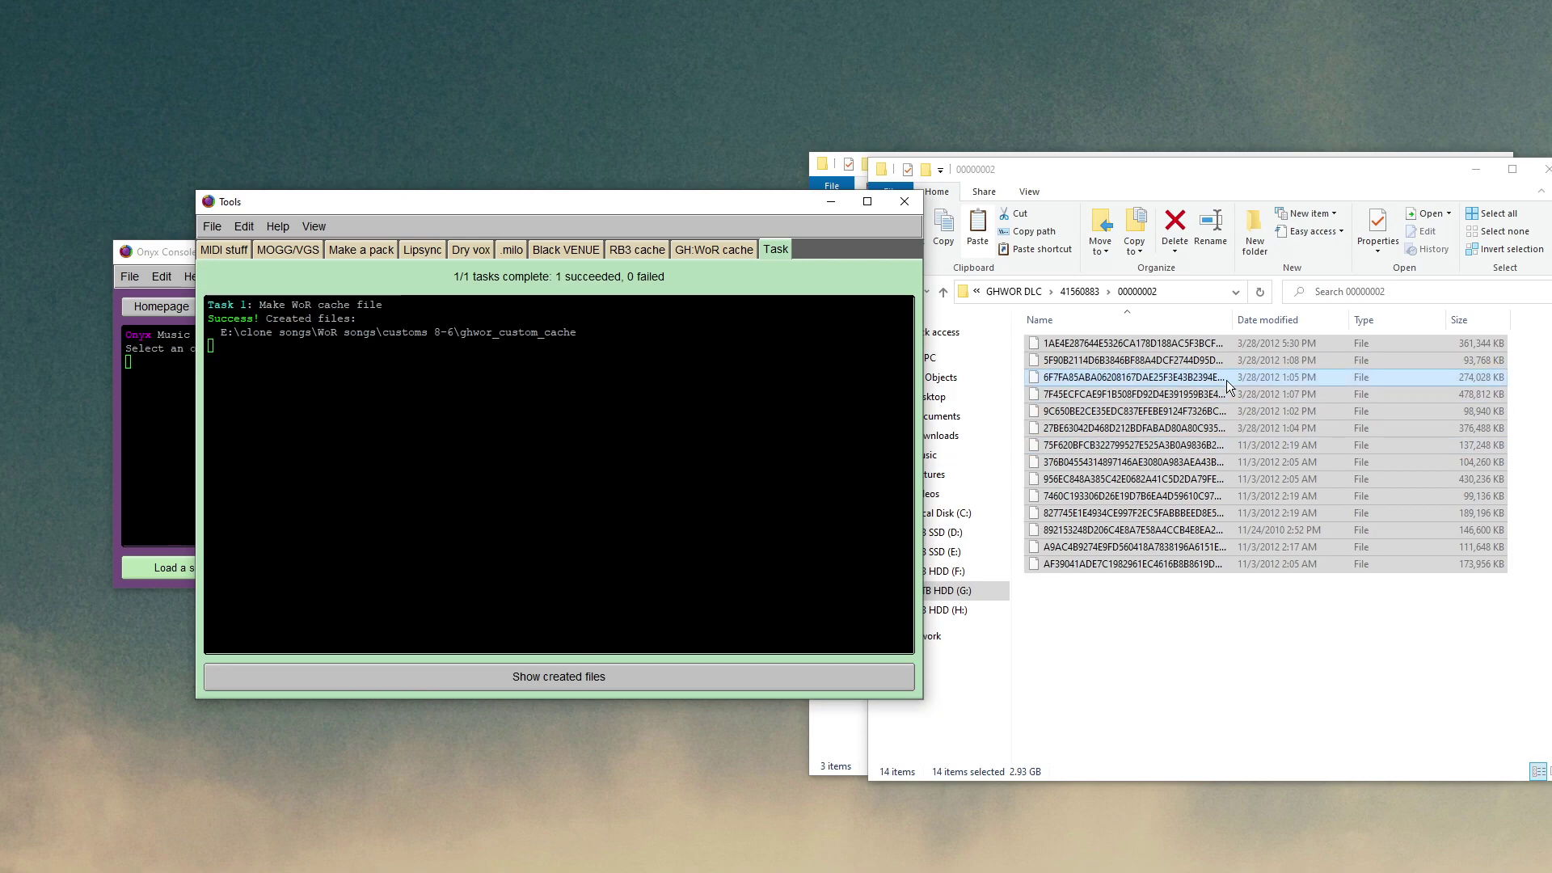
left_click(1475, 169)
left_click(1064, 375)
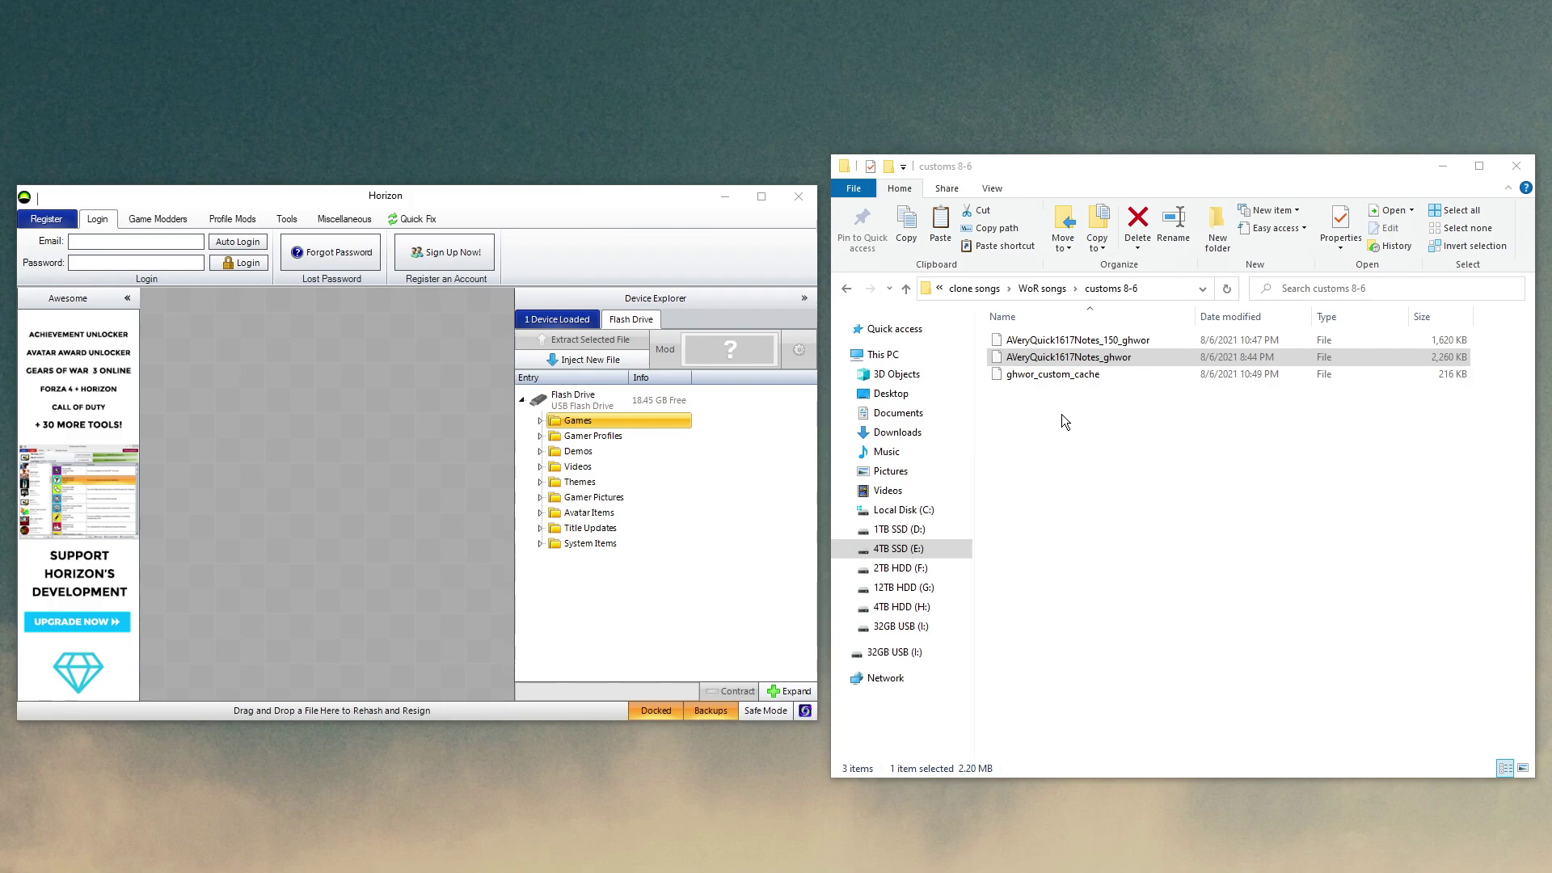
Inject both AVeryQuick1617Notes packages and ghwor_custom_cache from customs 8-6 onto the flash drive.
left_click(1089, 361)
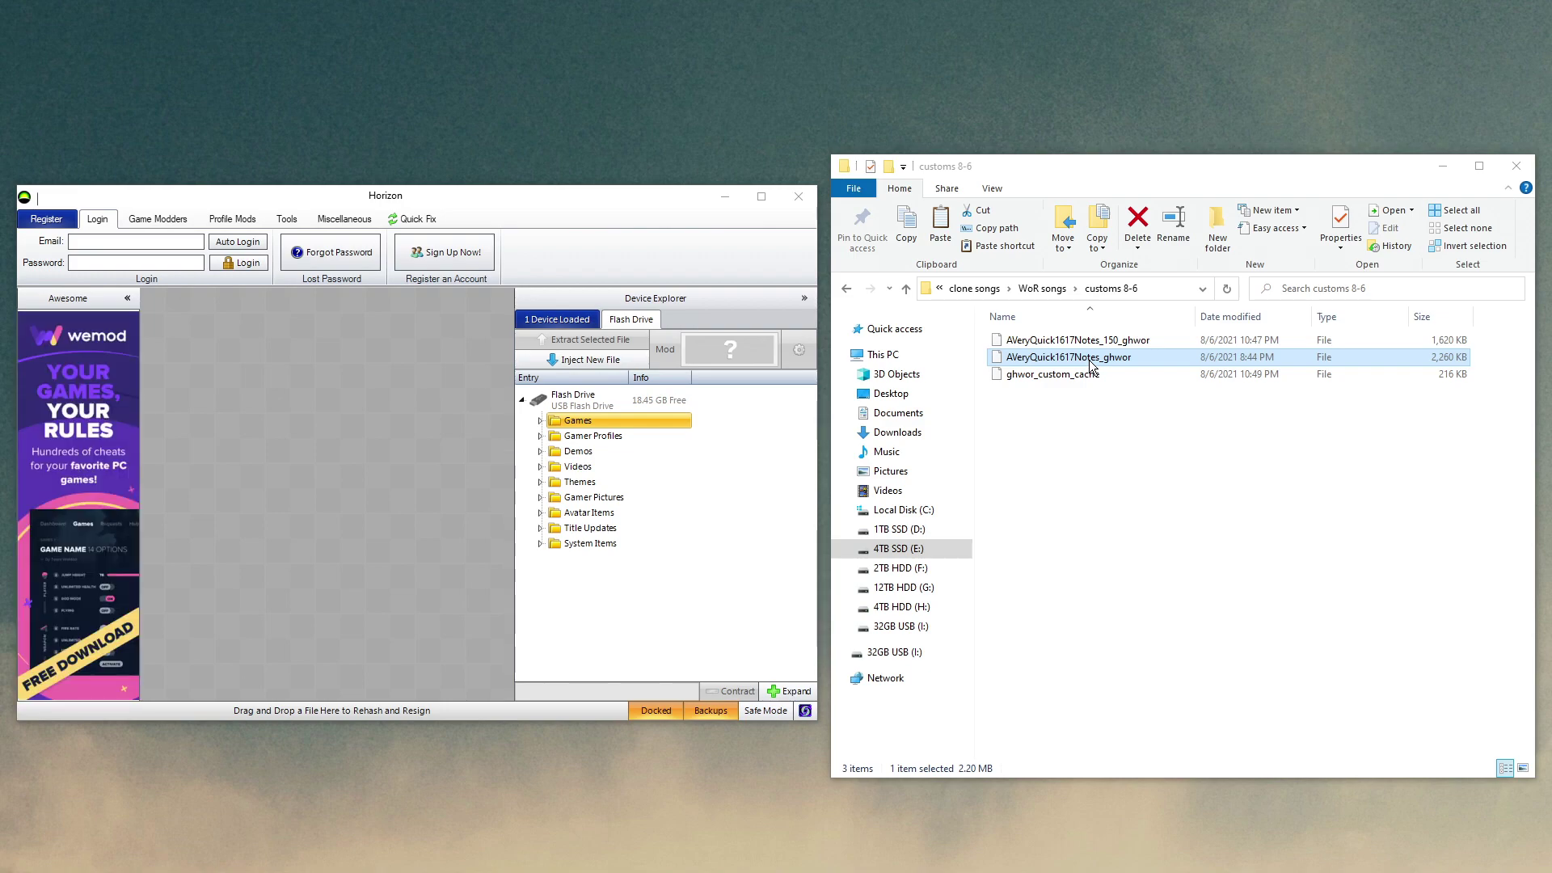
left_click_drag(1091, 366, 994, 353)
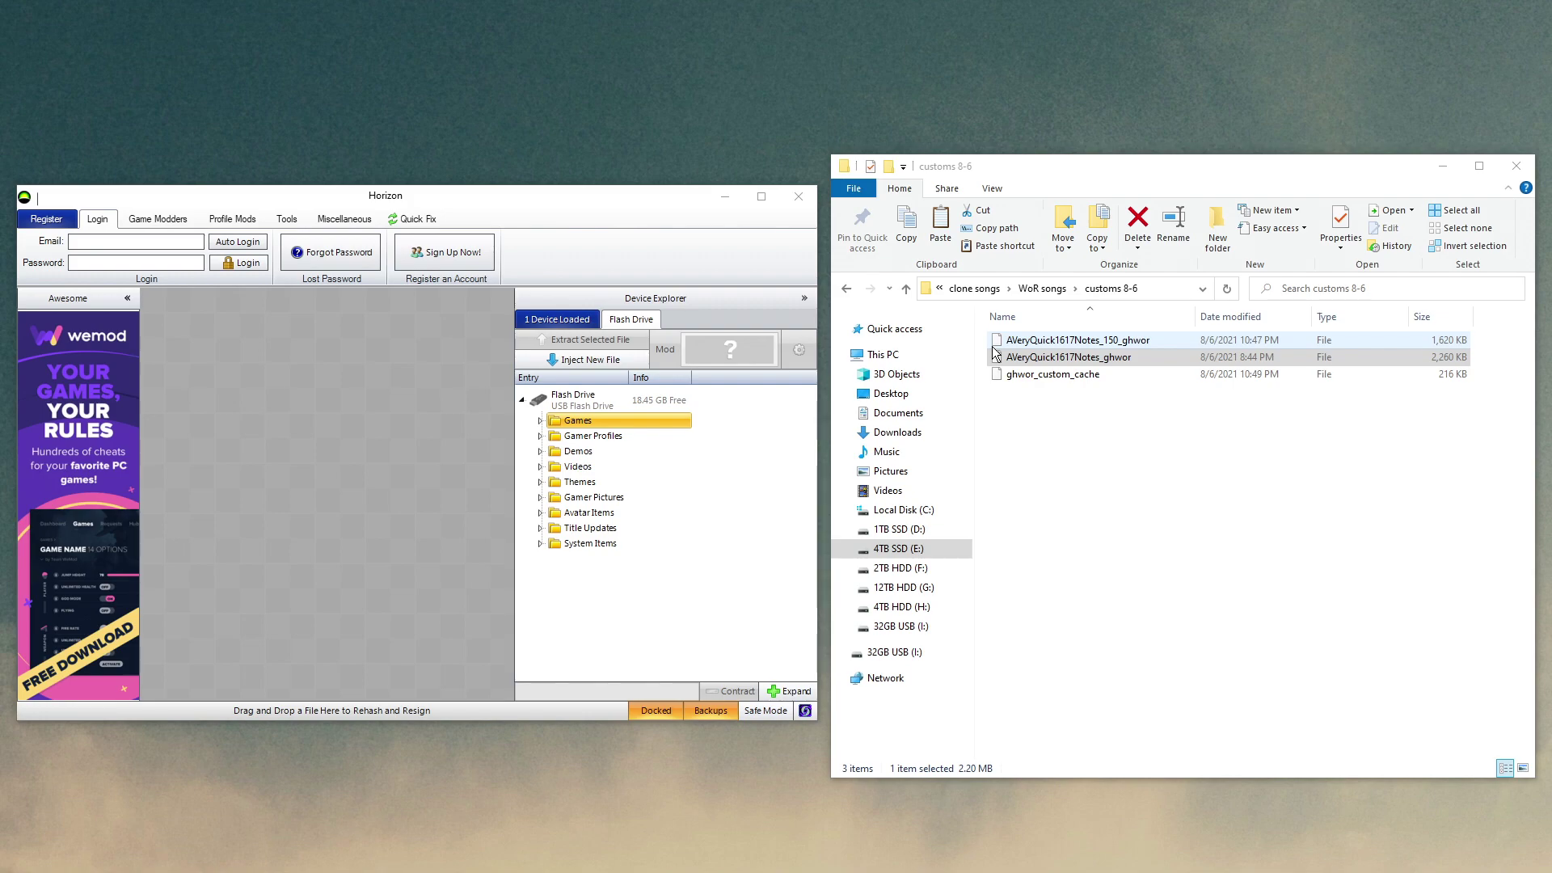
left_click_drag(995, 353, 439, 305)
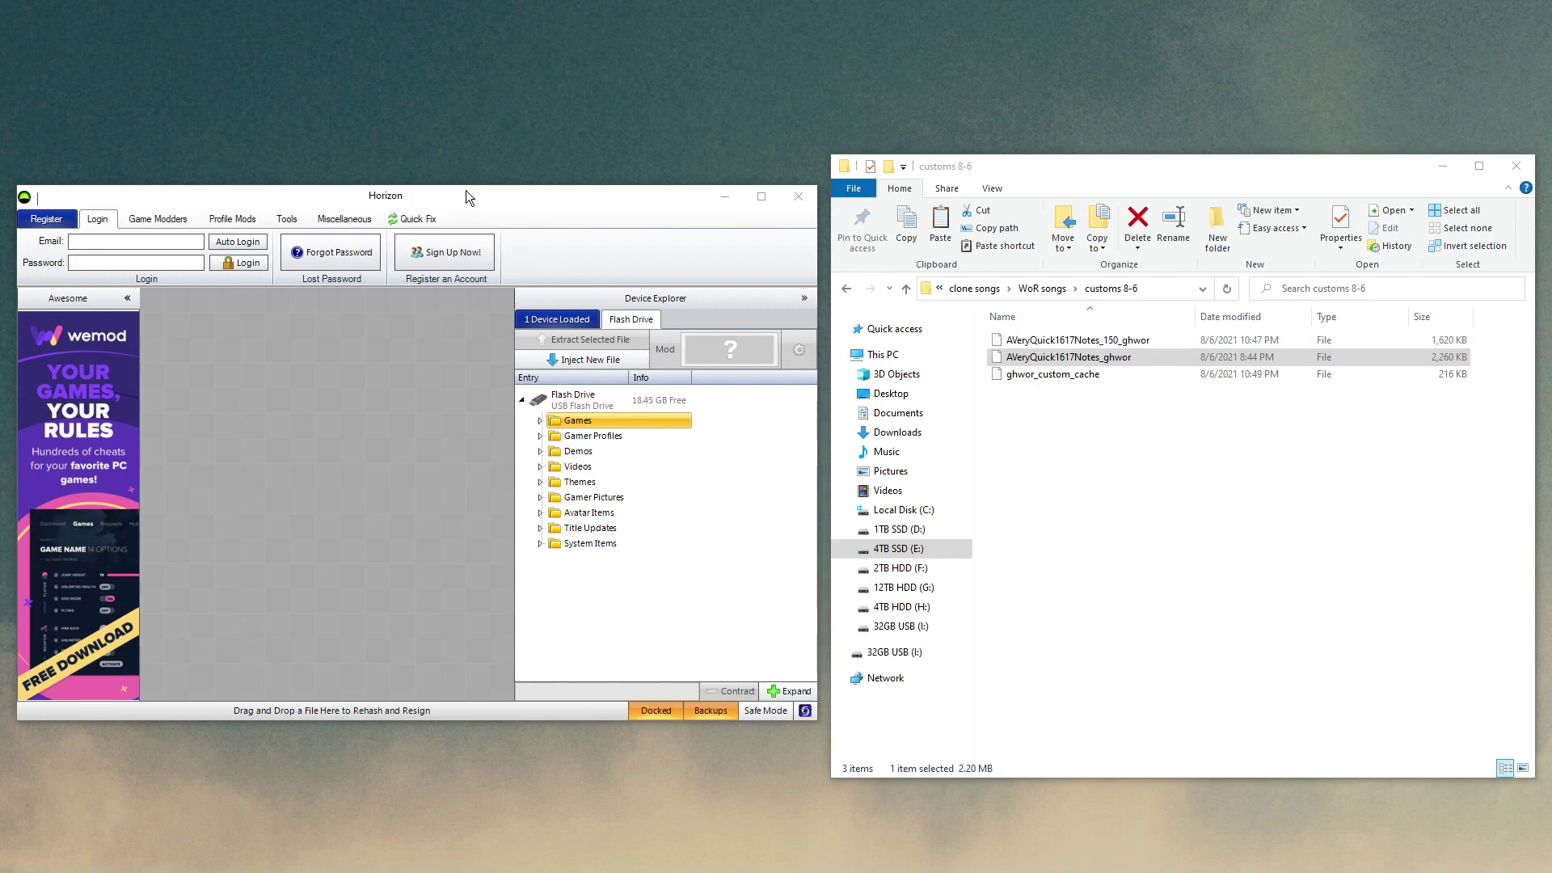
left_click(598, 362)
left_click_drag(298, 412, 272, 299)
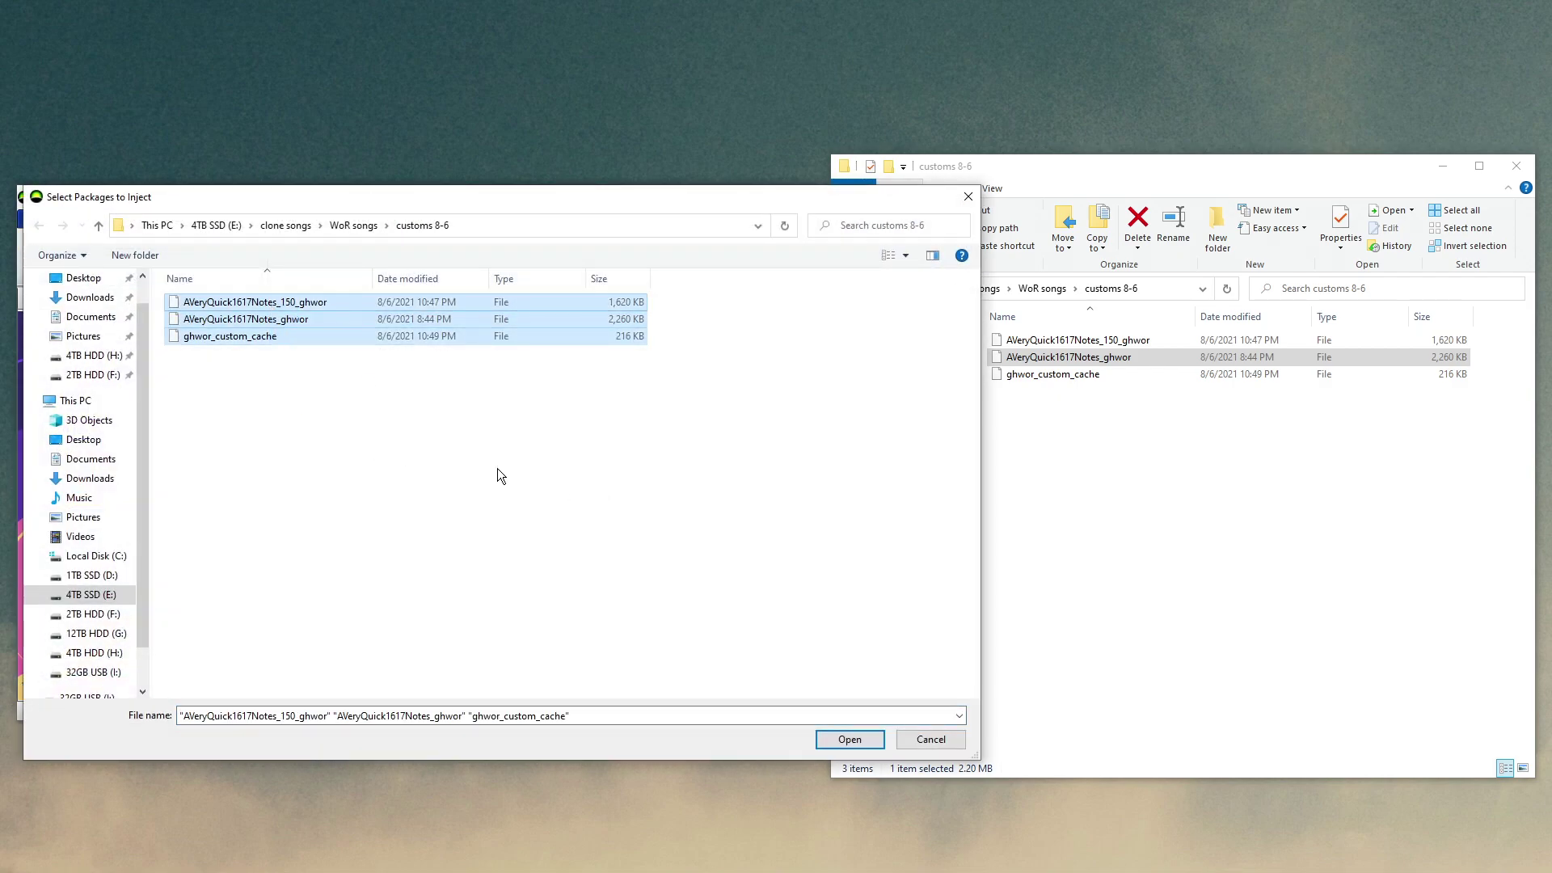
left_click(849, 740)
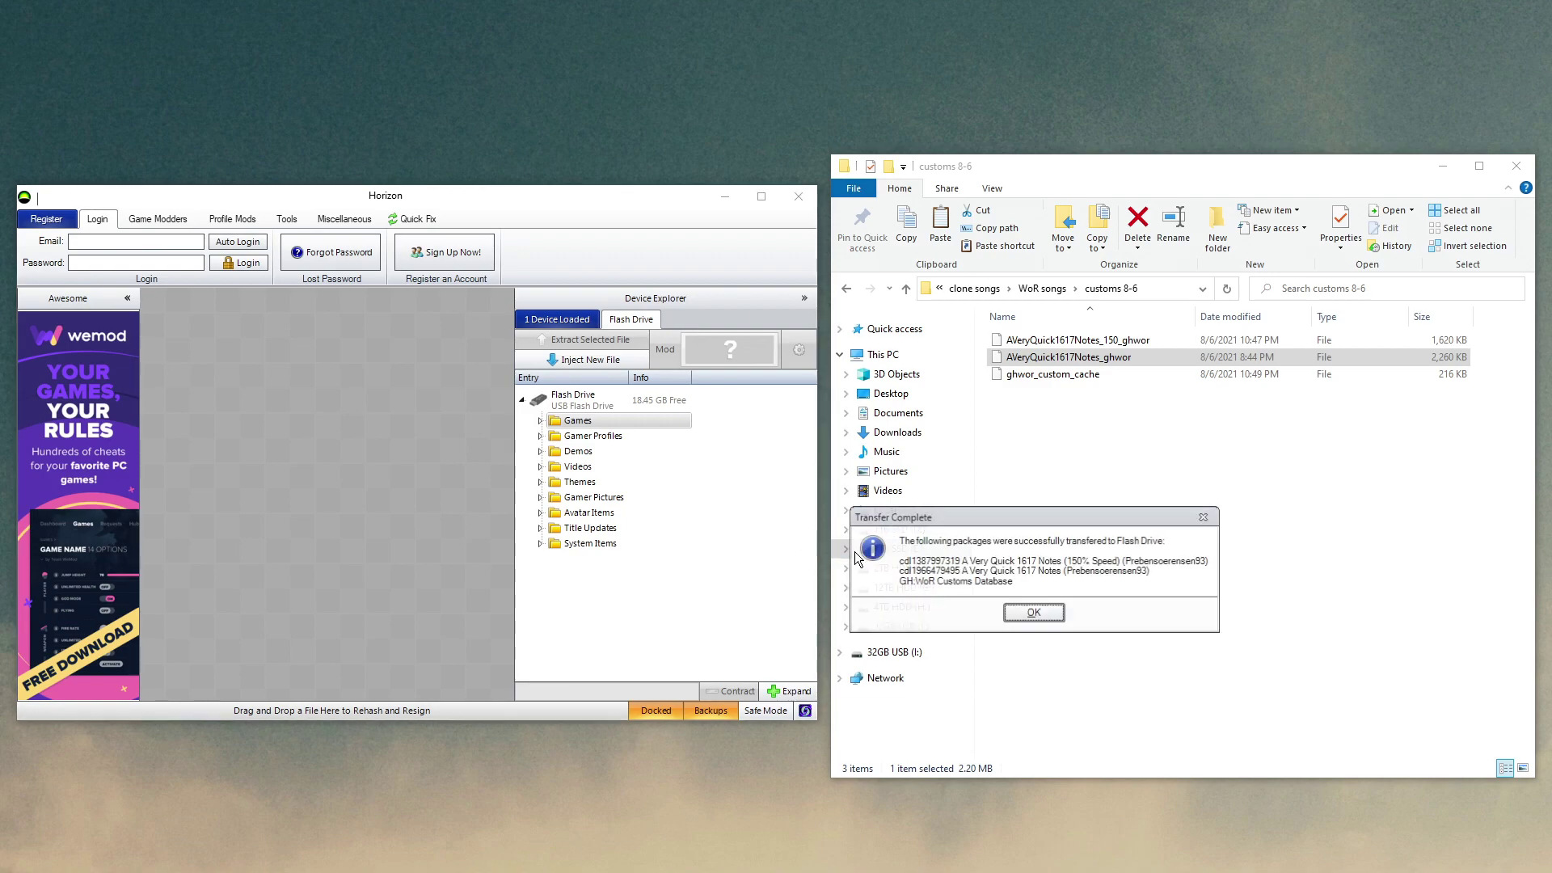
left_click(1035, 616)
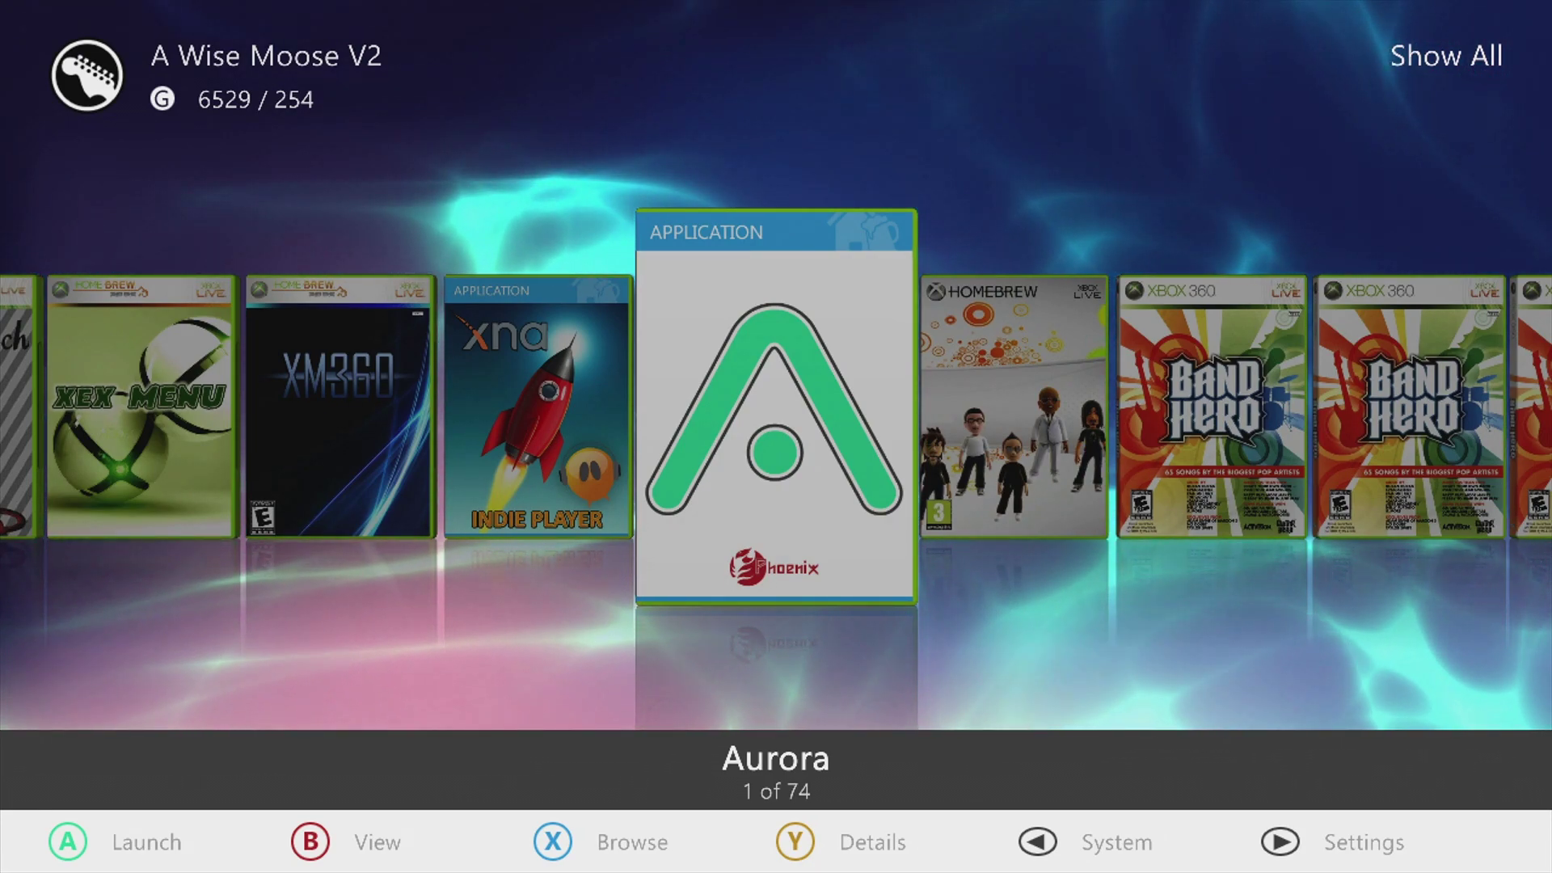
Open Aurora's File Manager with the Usb0 and Hdd1 drives open in the two panes.
key("Escape")
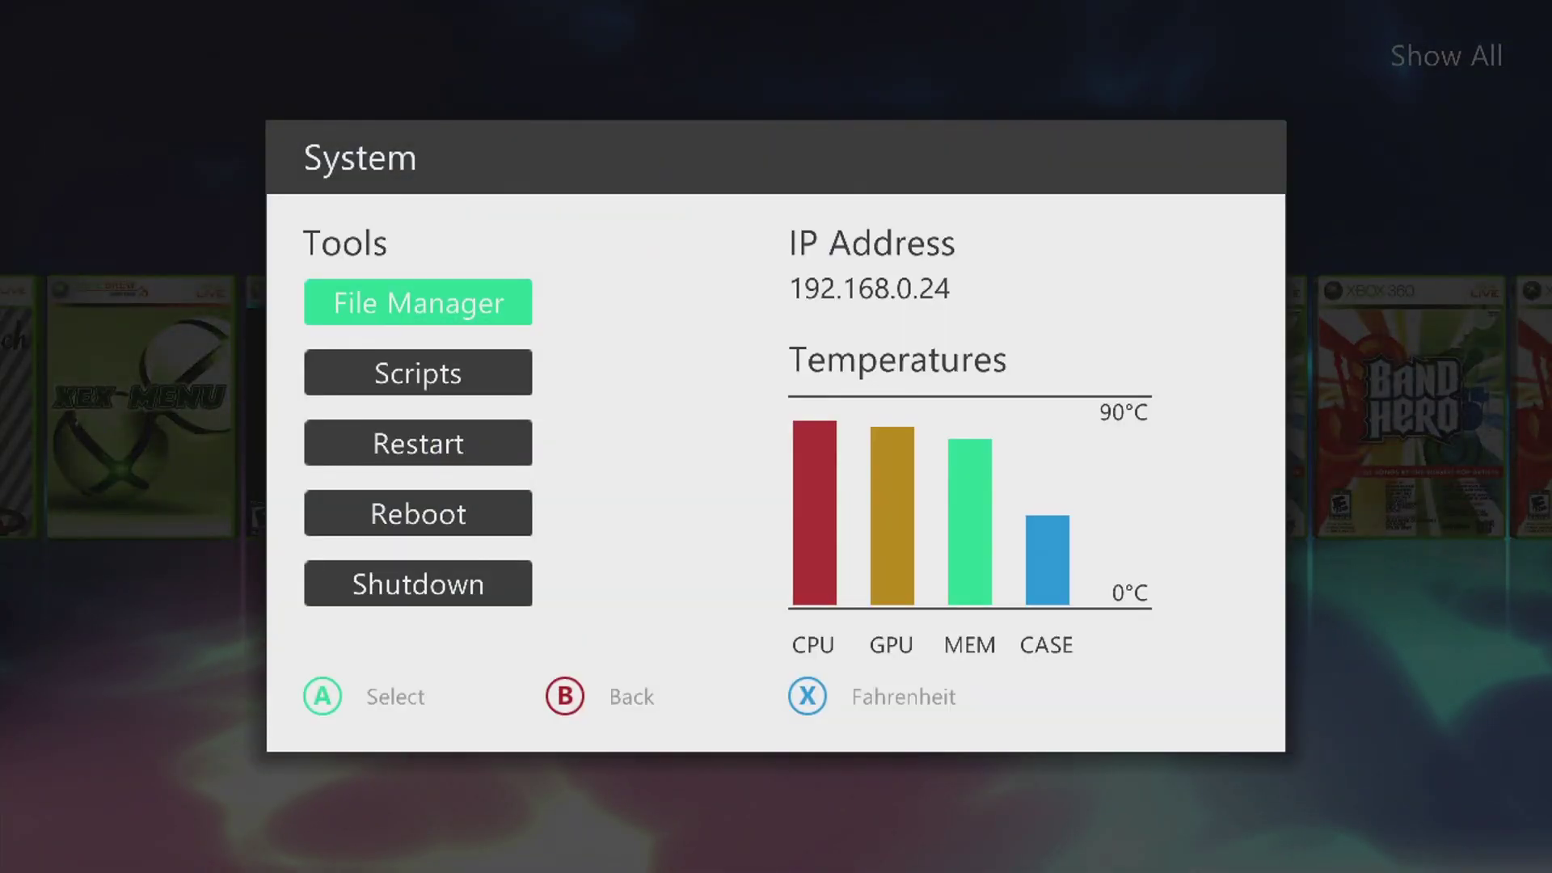
key("Return")
key("Tab")
key("Down")
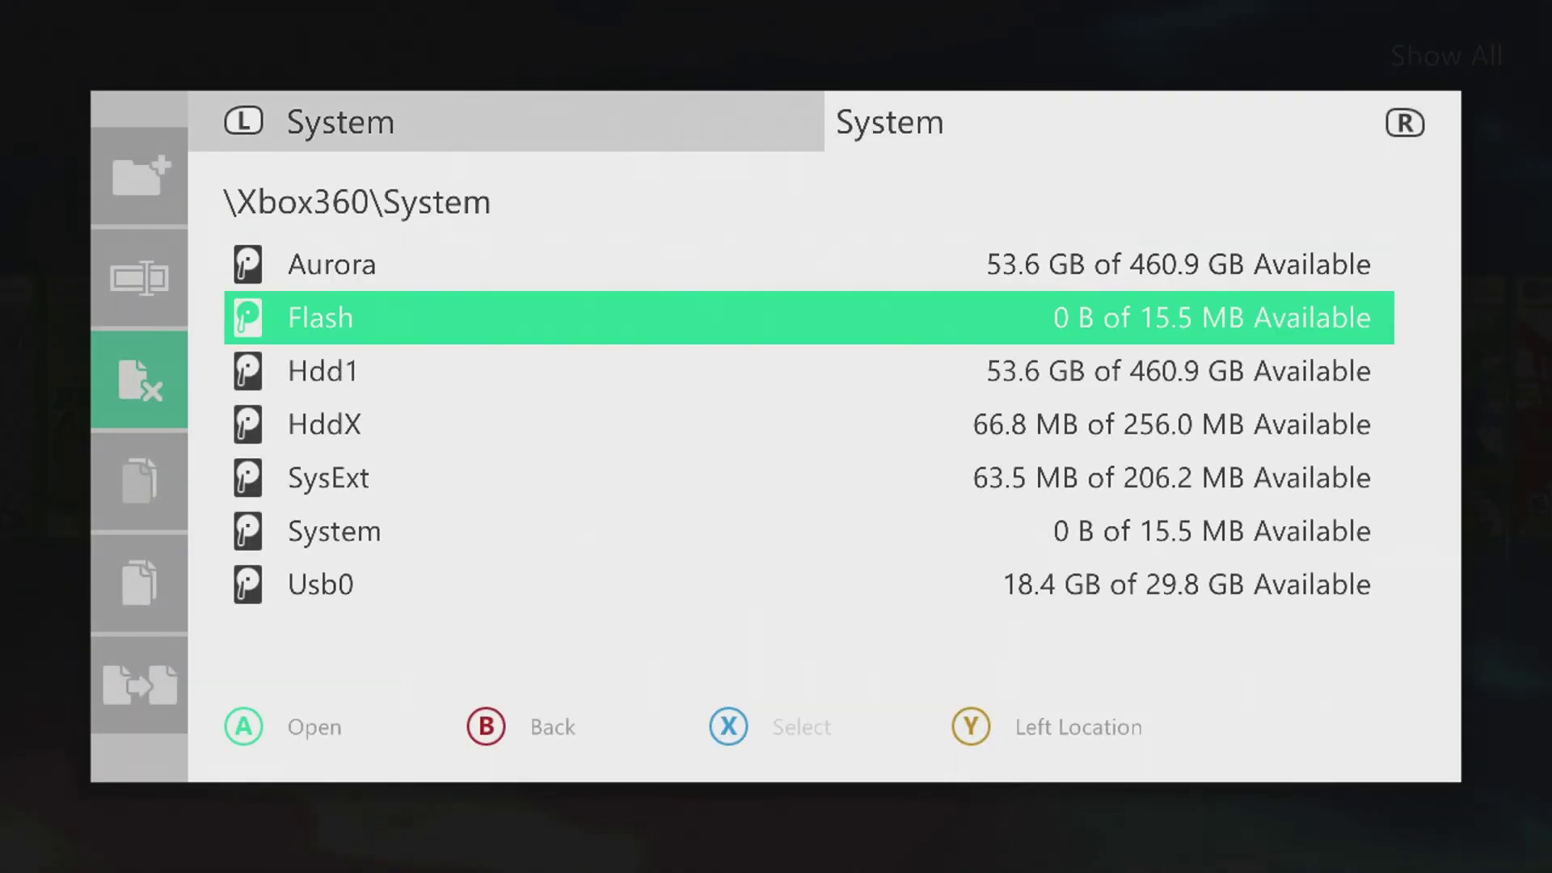
key("Down")
key("Down")
key("Down")
key("Down")
key("Down")
key("Return")
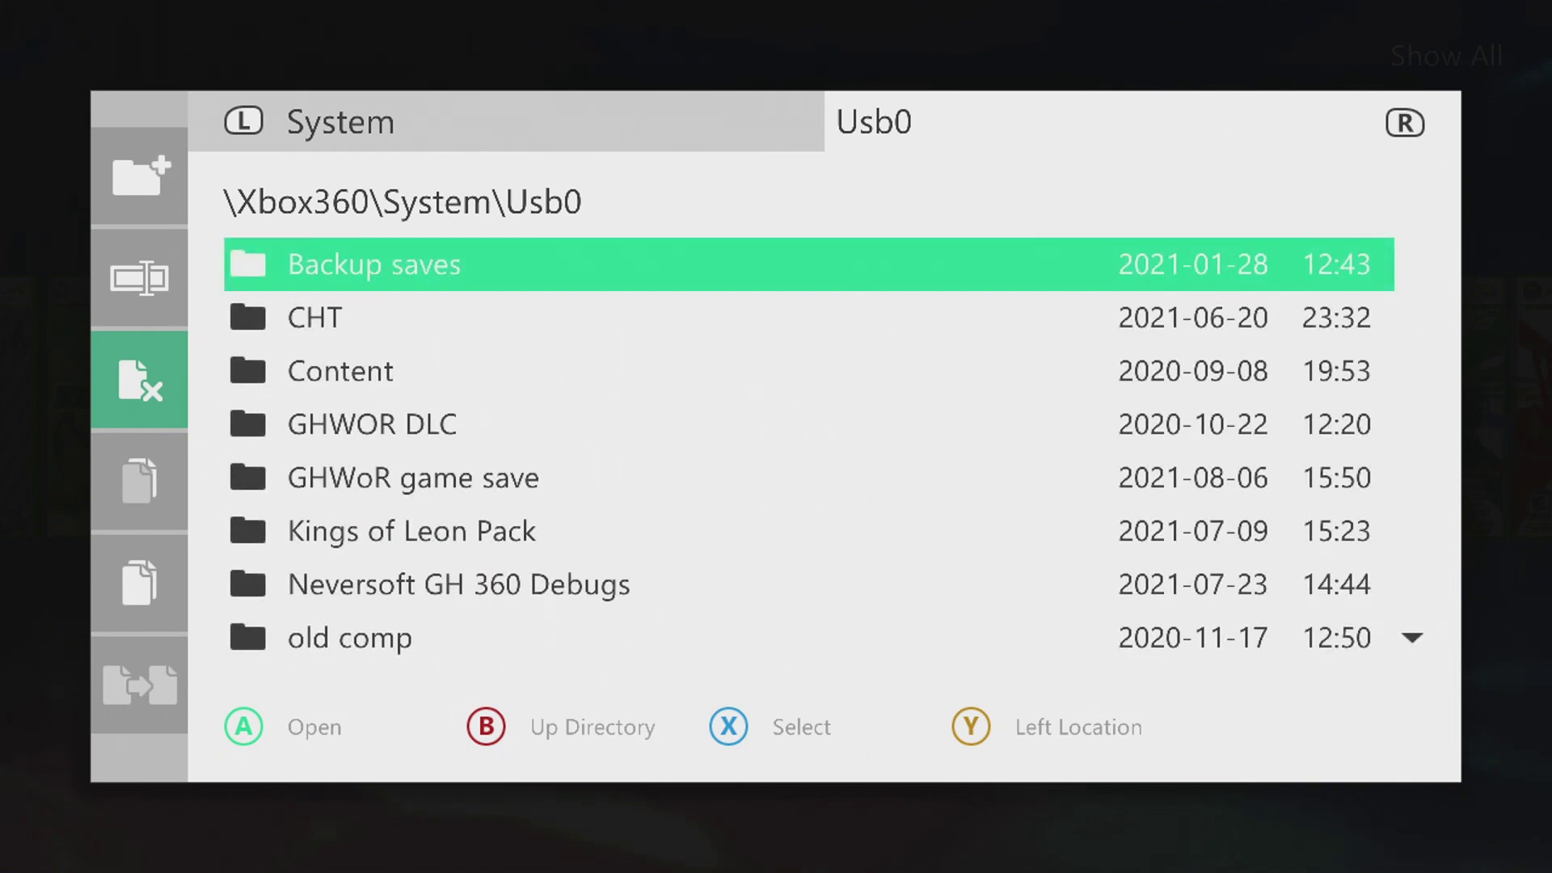
key("Tab")
key("Down")
key("Down")
key("Return")
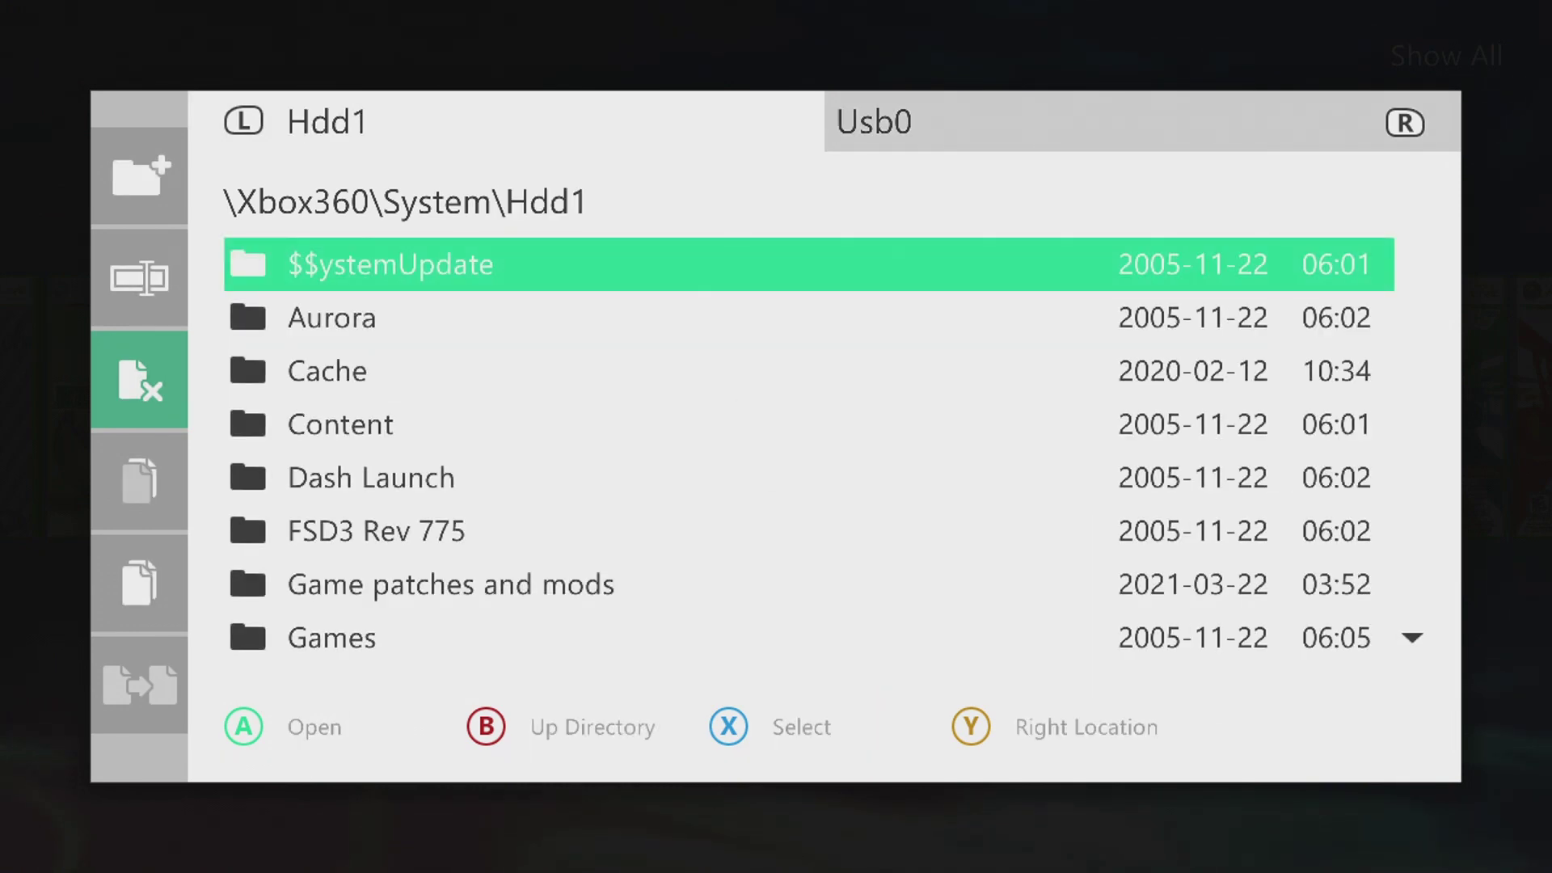
key("Tab")
key("Down")
key("Down")
key("Return")
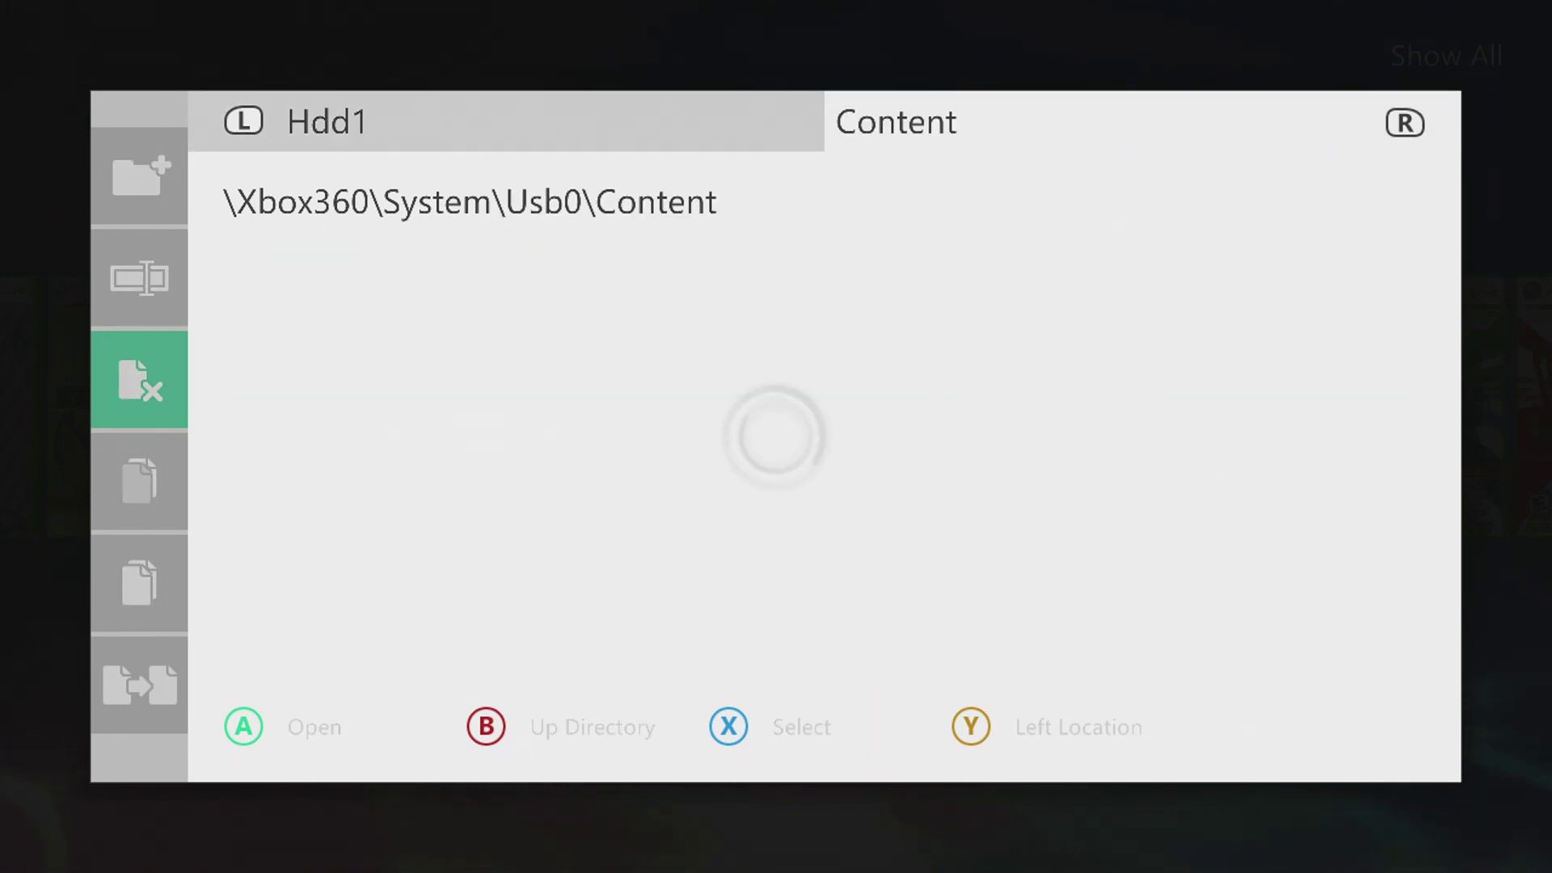
key("Return")
key("Down")
key("Down")
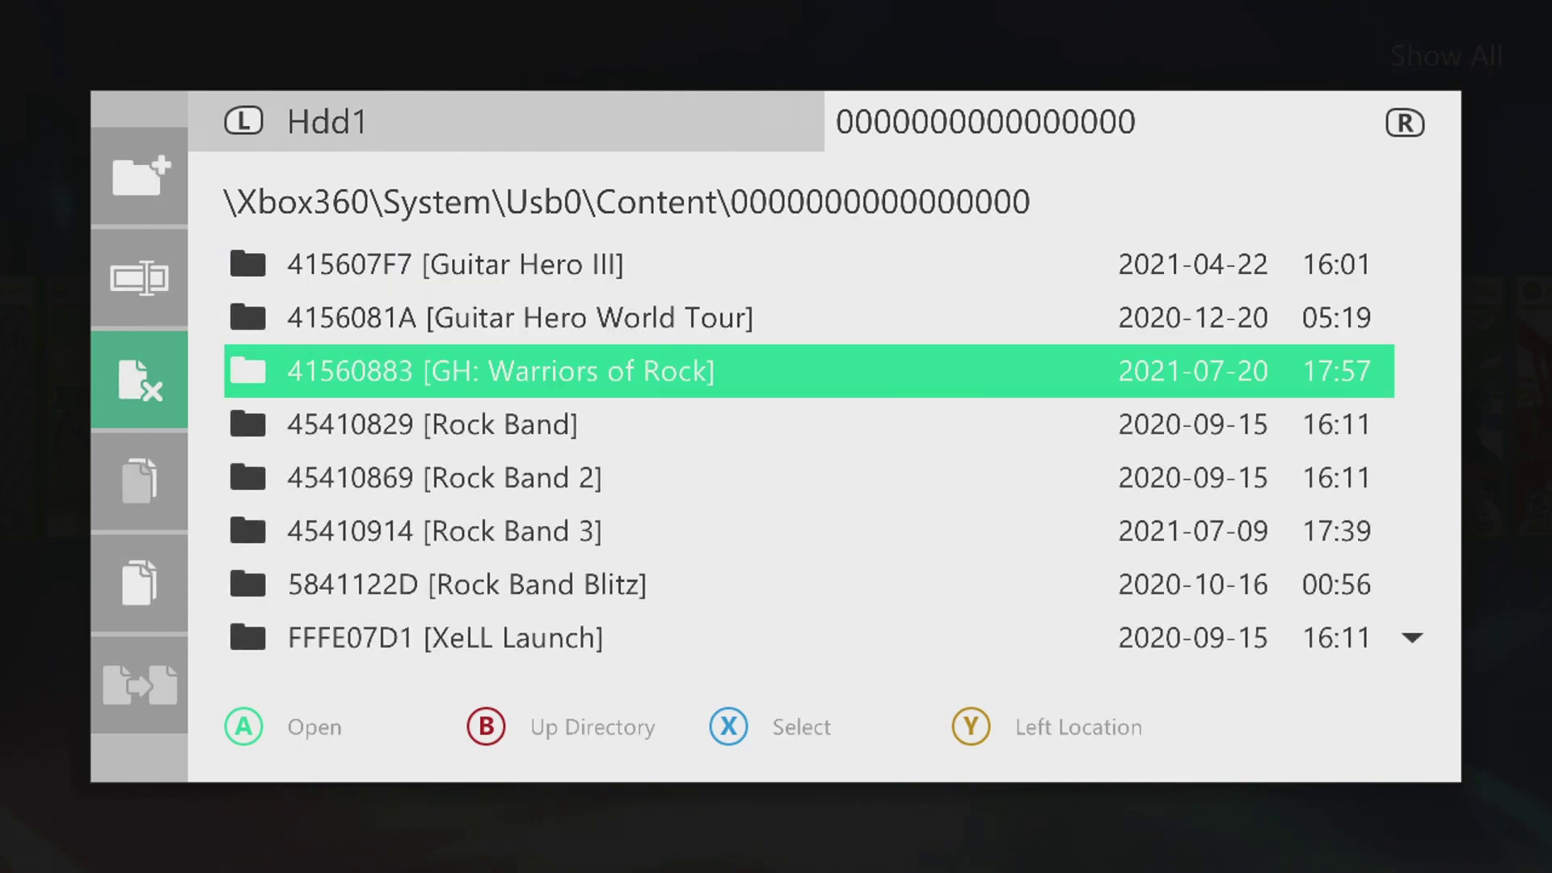
key("Return")
key("Return")
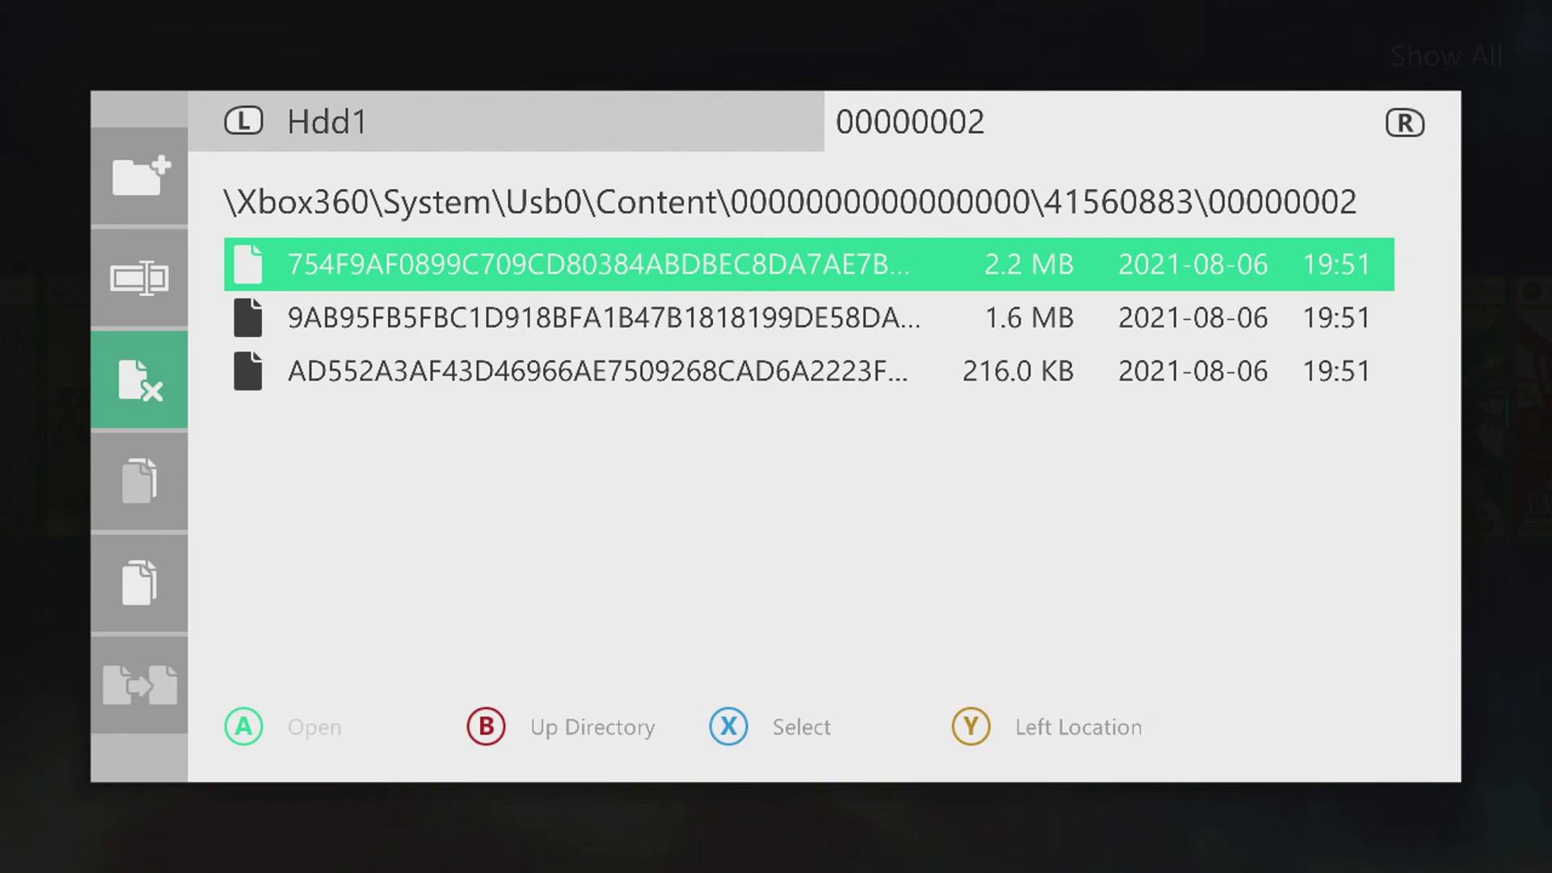
Mark the three new files in the USB 00000002 folder and copy them.
key("x")
key("x")
key("x")
key("Left")
key("Down")
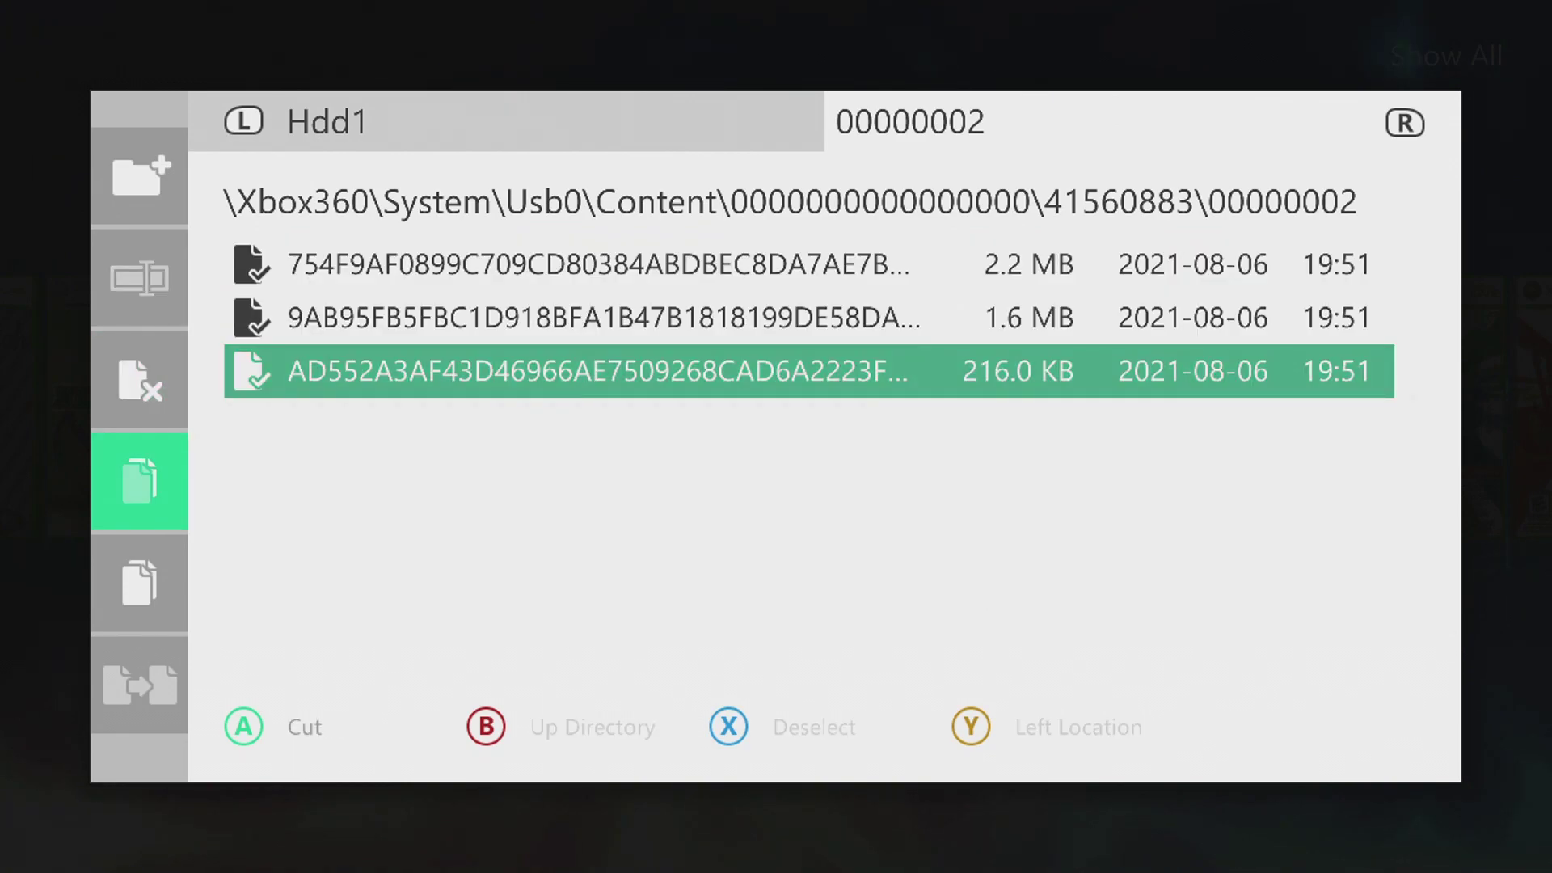
key("Down")
key("Return")
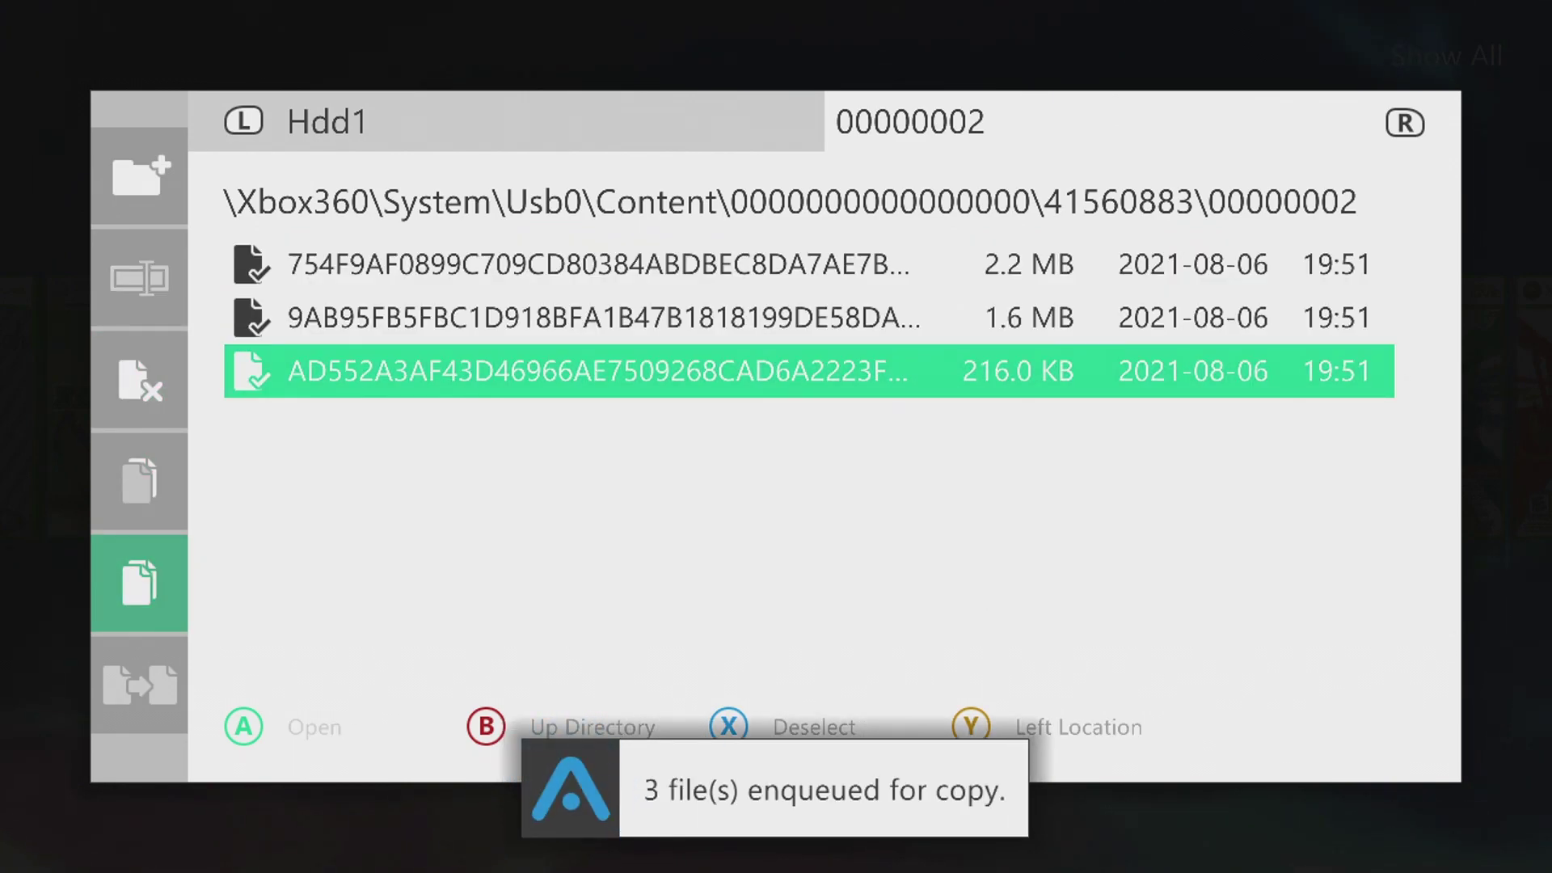
key("Page_Up")
key("Down")
key("Down")
key("Down")
key("Return")
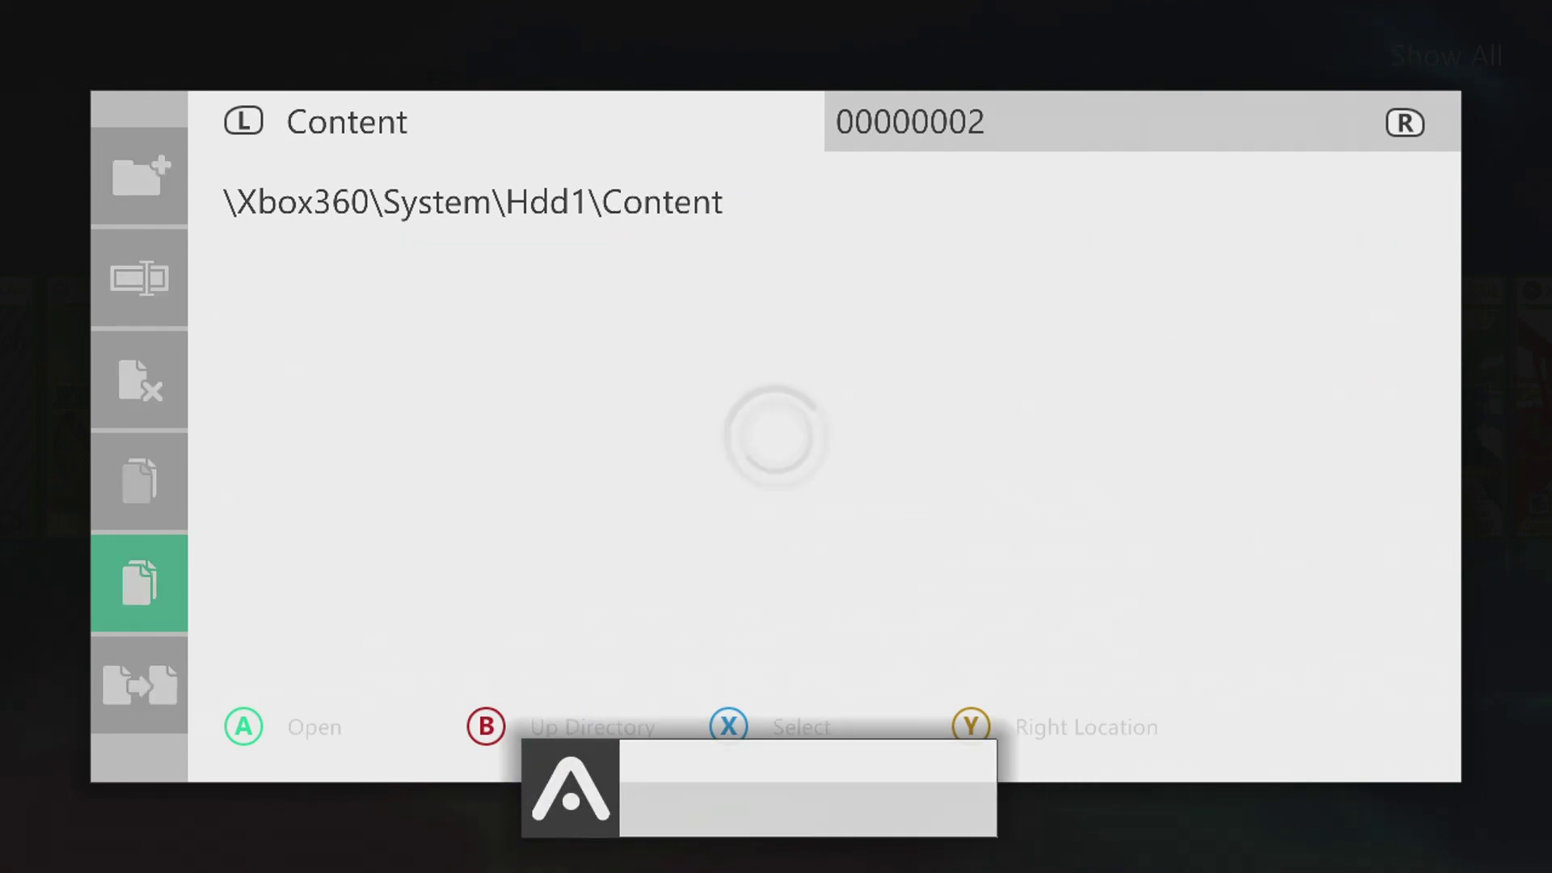
key("Return")
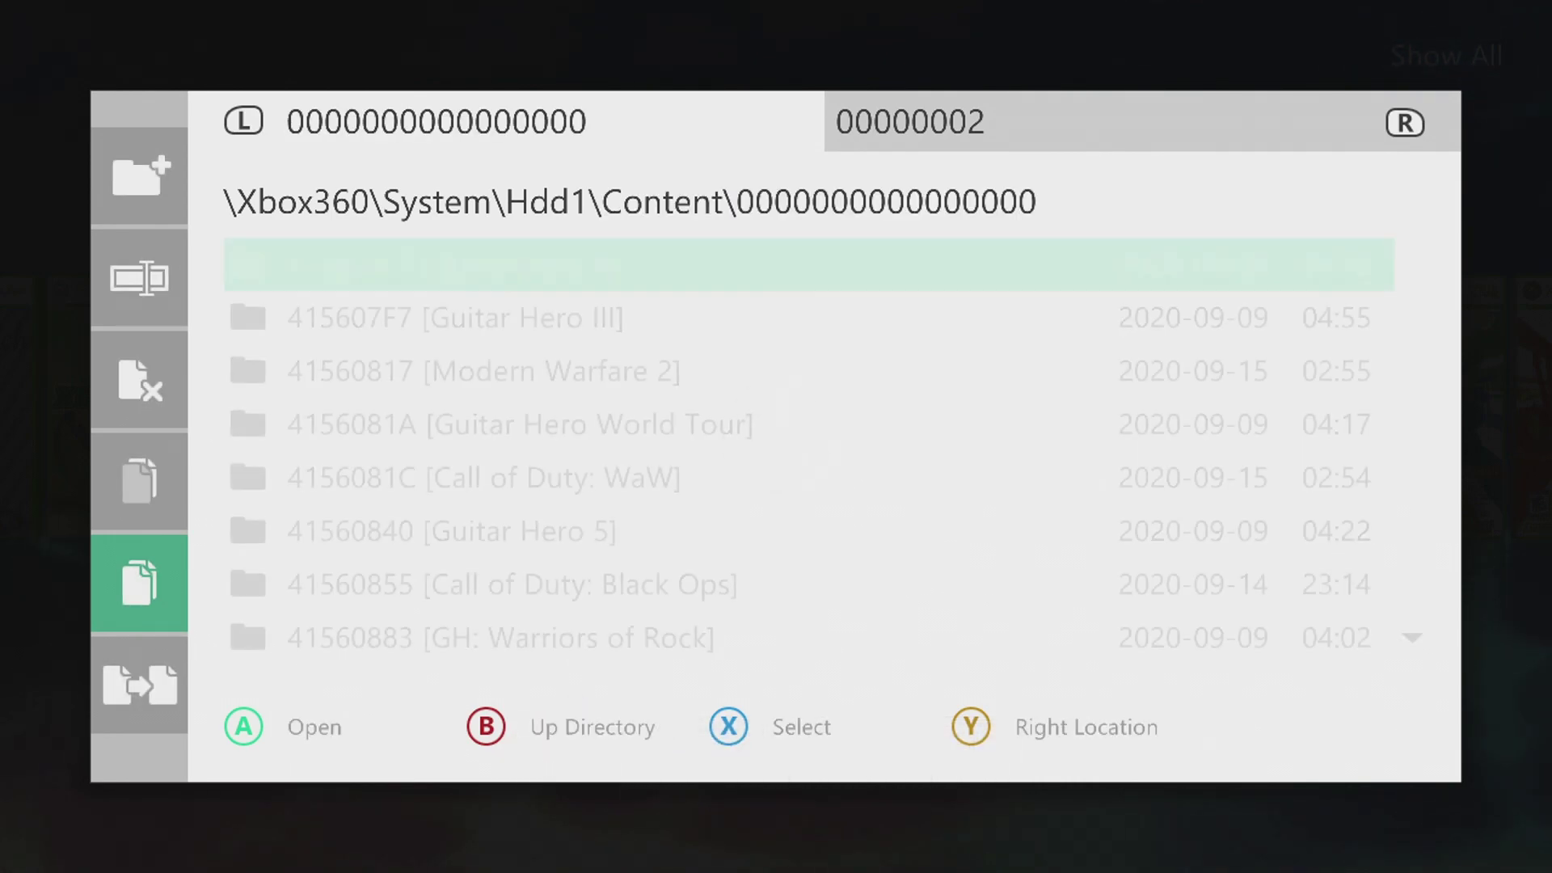
key("Down")
key("Down")
key("Down")
key("Down")
key("Down")
key("Down")
key("Down")
key("Return")
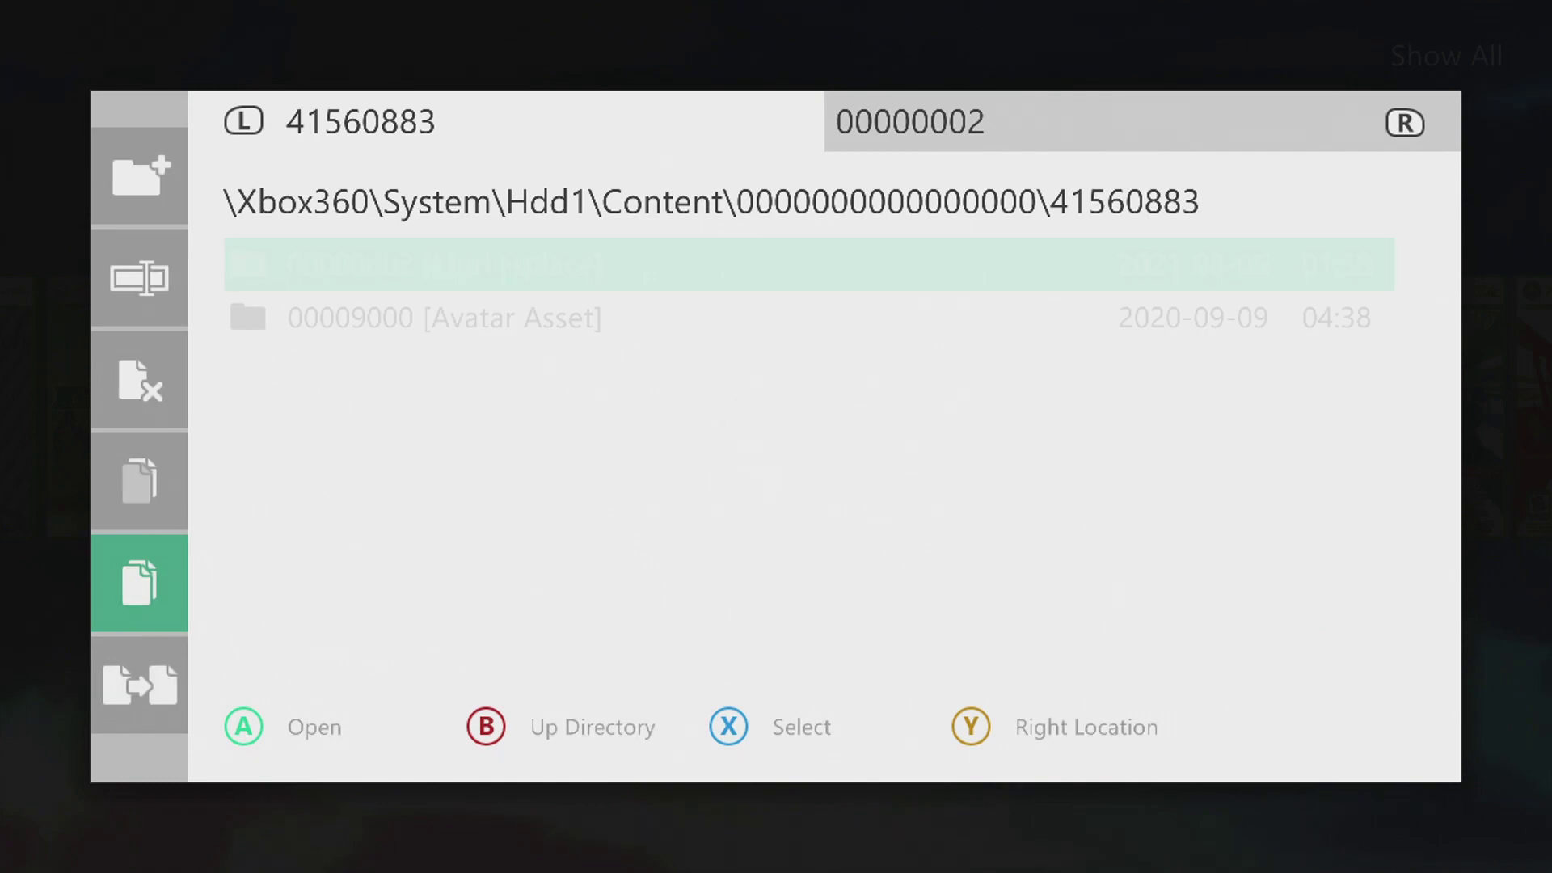
key("Return")
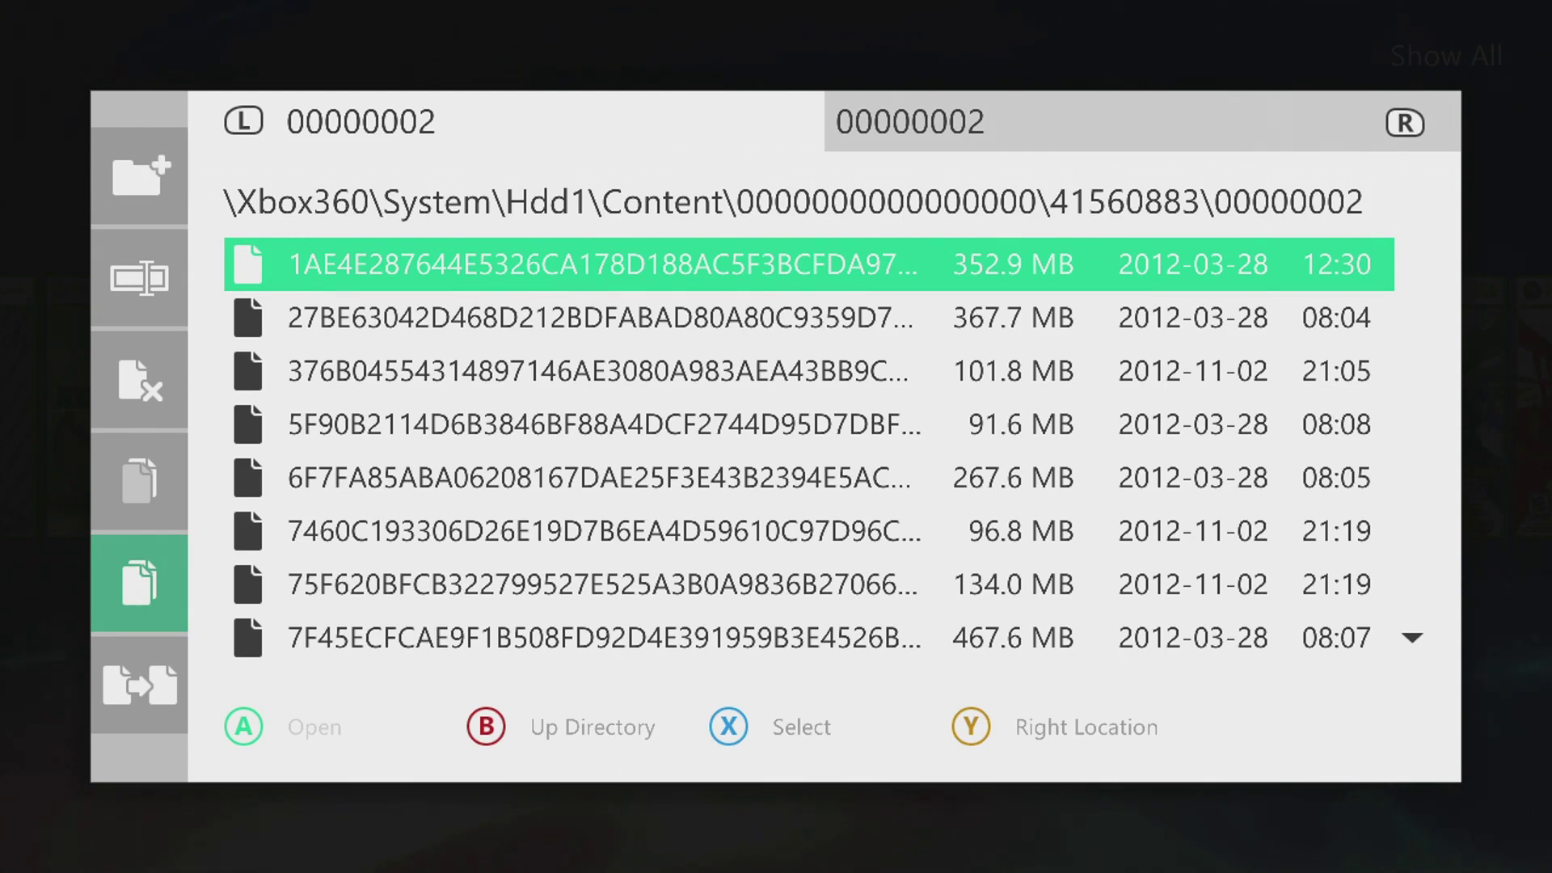
key("Left")
key("Down")
key("Return")
key("Right")
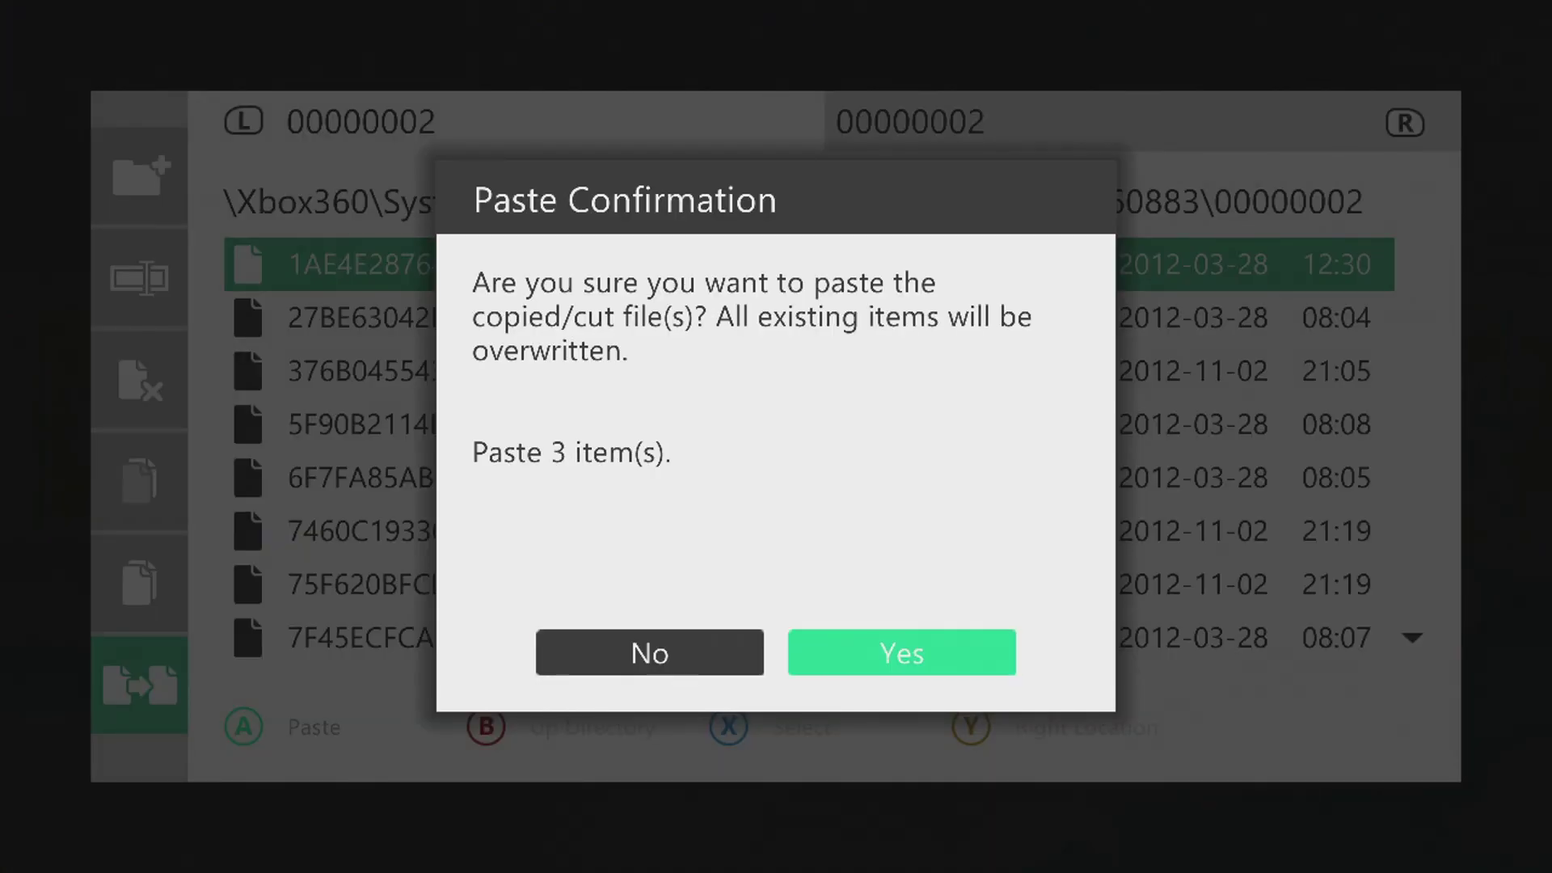
key("Return")
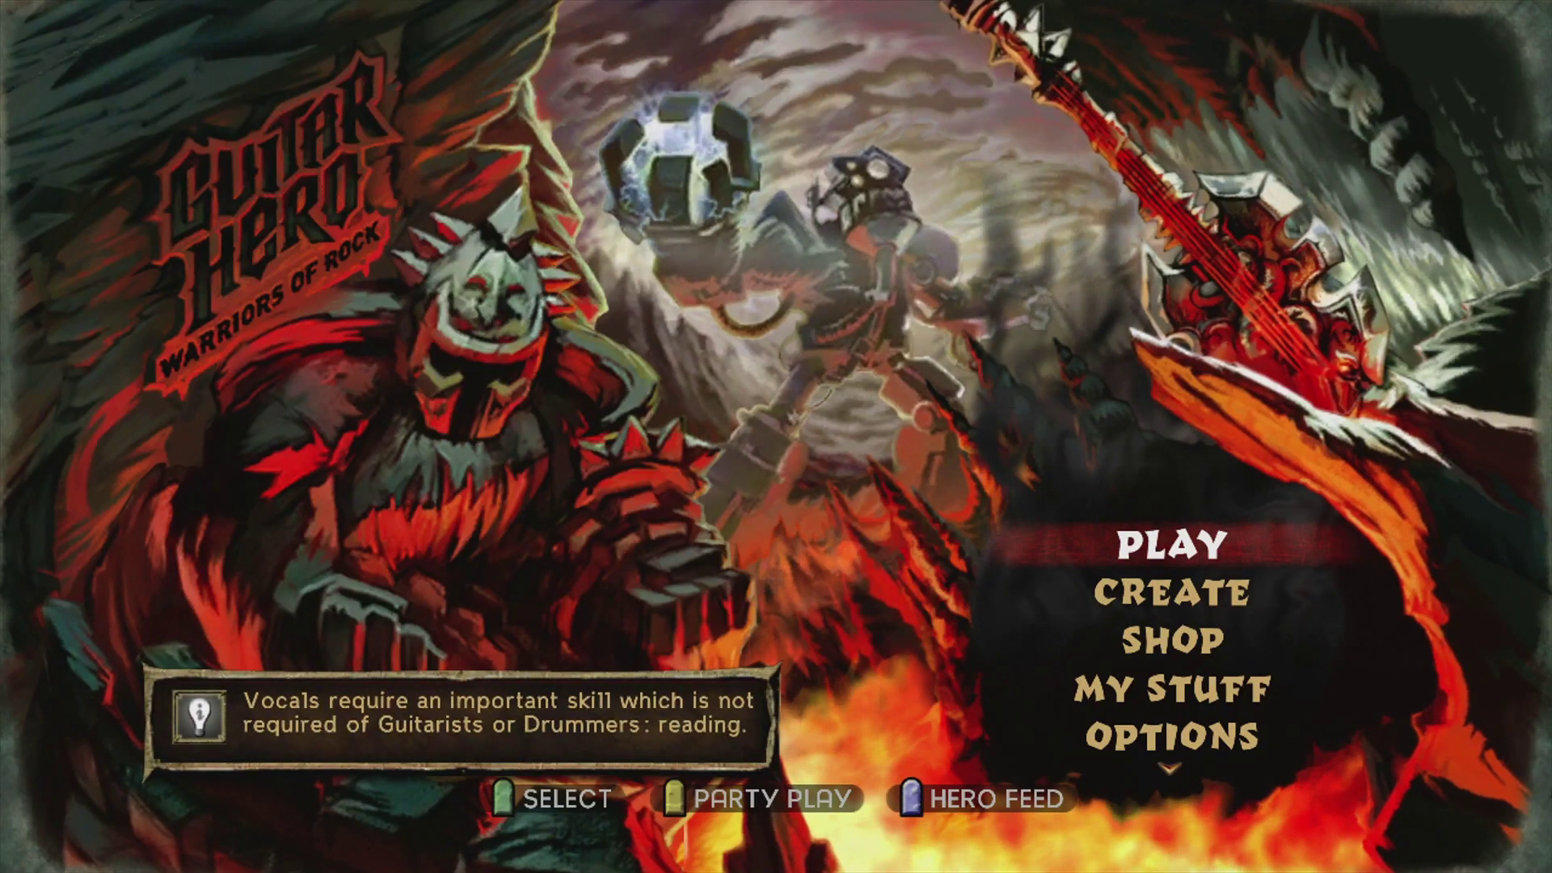
Enter Quickplay+ from the Play options and continue from the lobby to the song list.
key("Return")
key("Down")
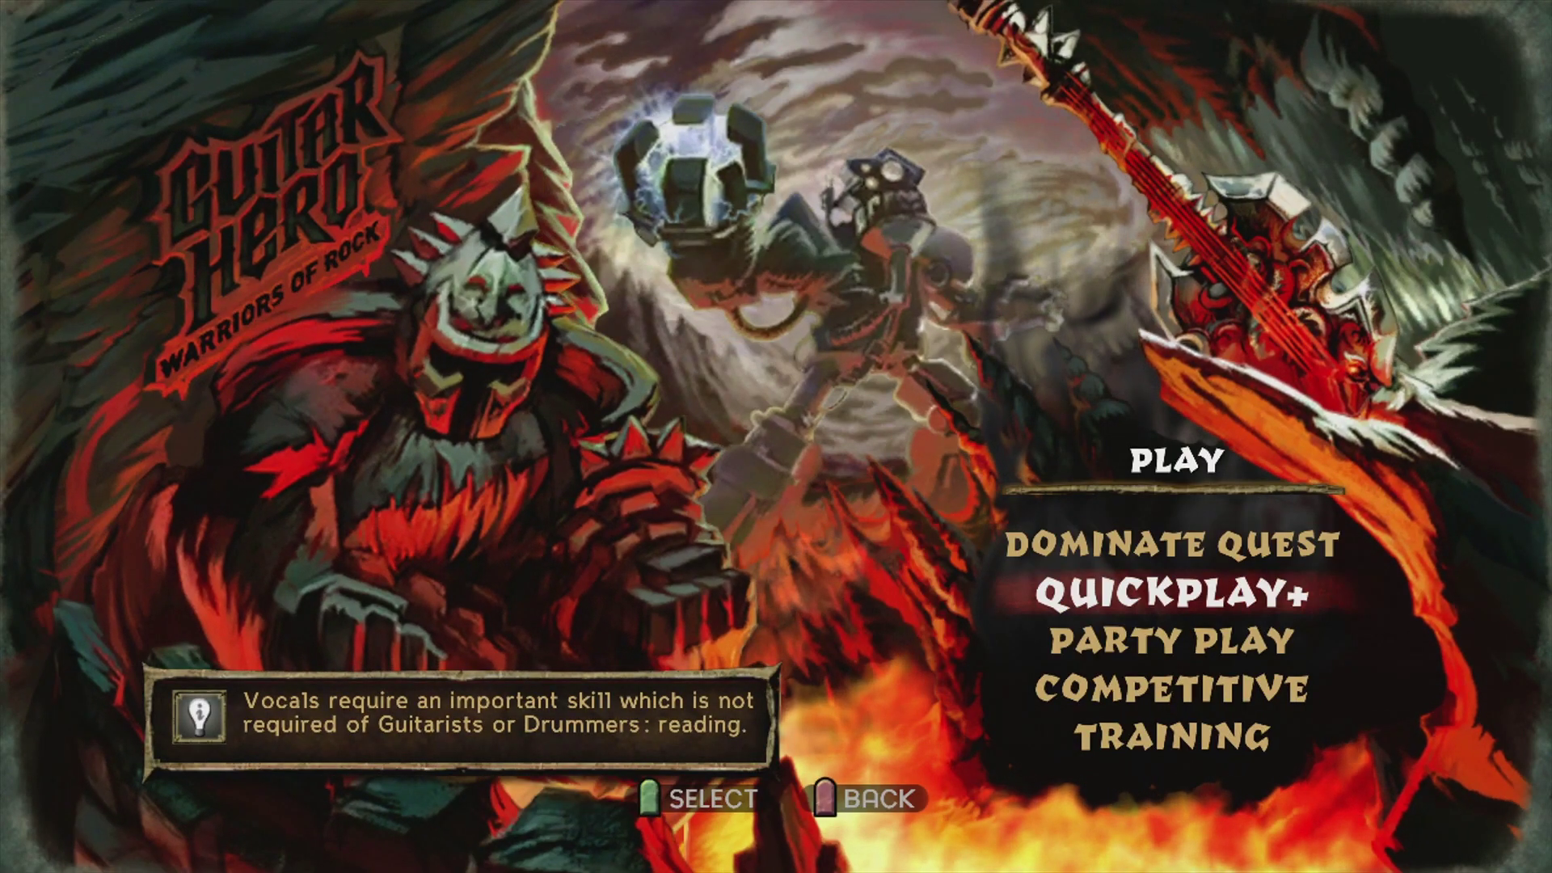
key("Return")
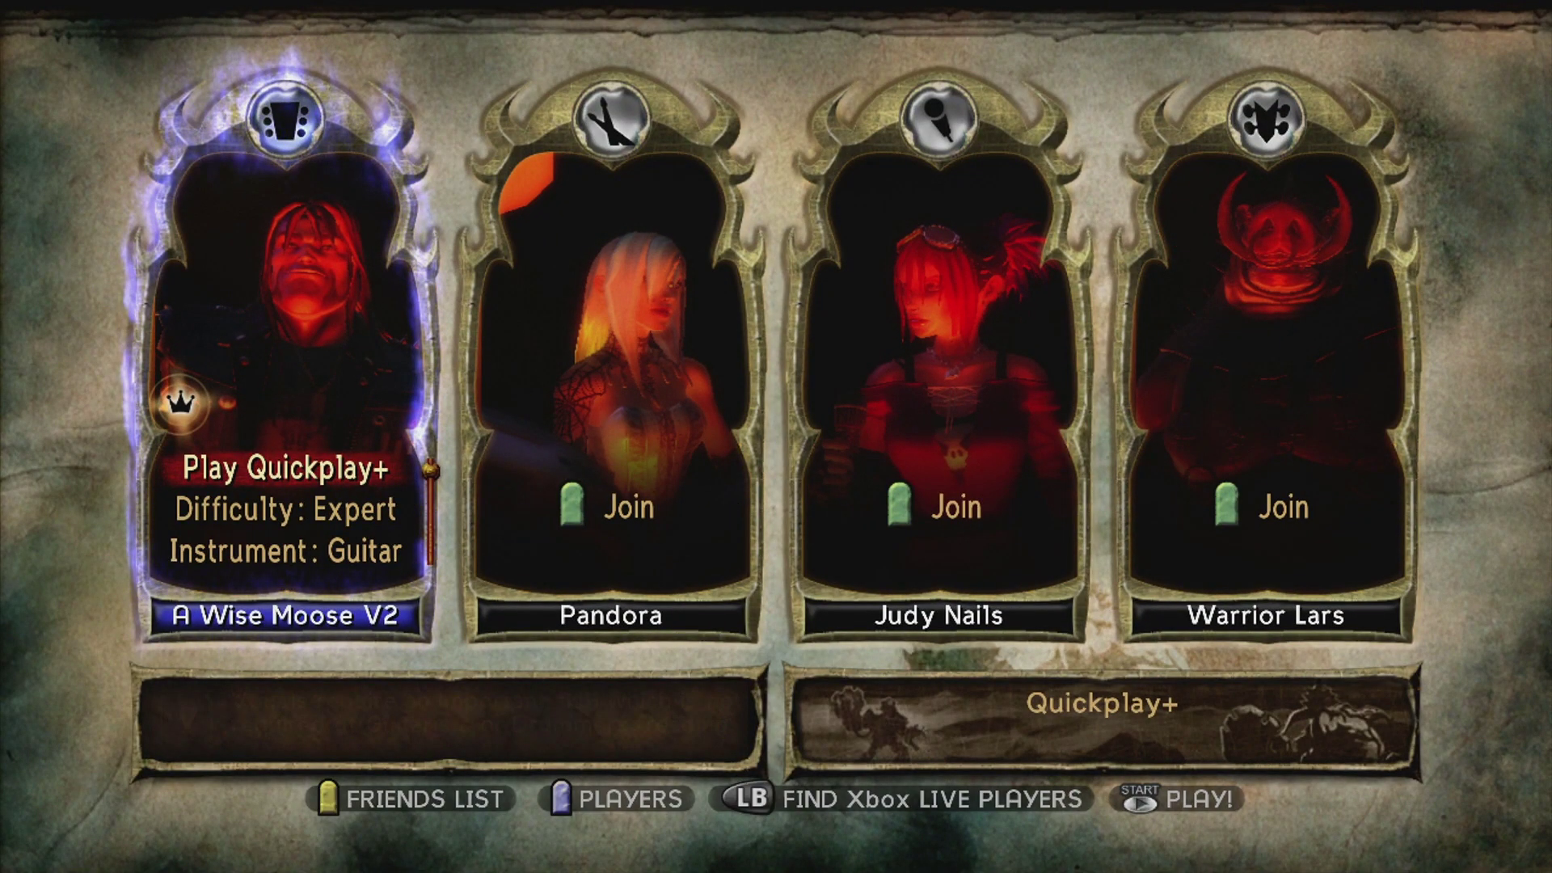
key("Return")
Jump the song list to A and start A Very Quick 1617 Notes (150% Speed).
key("y")
key("Down")
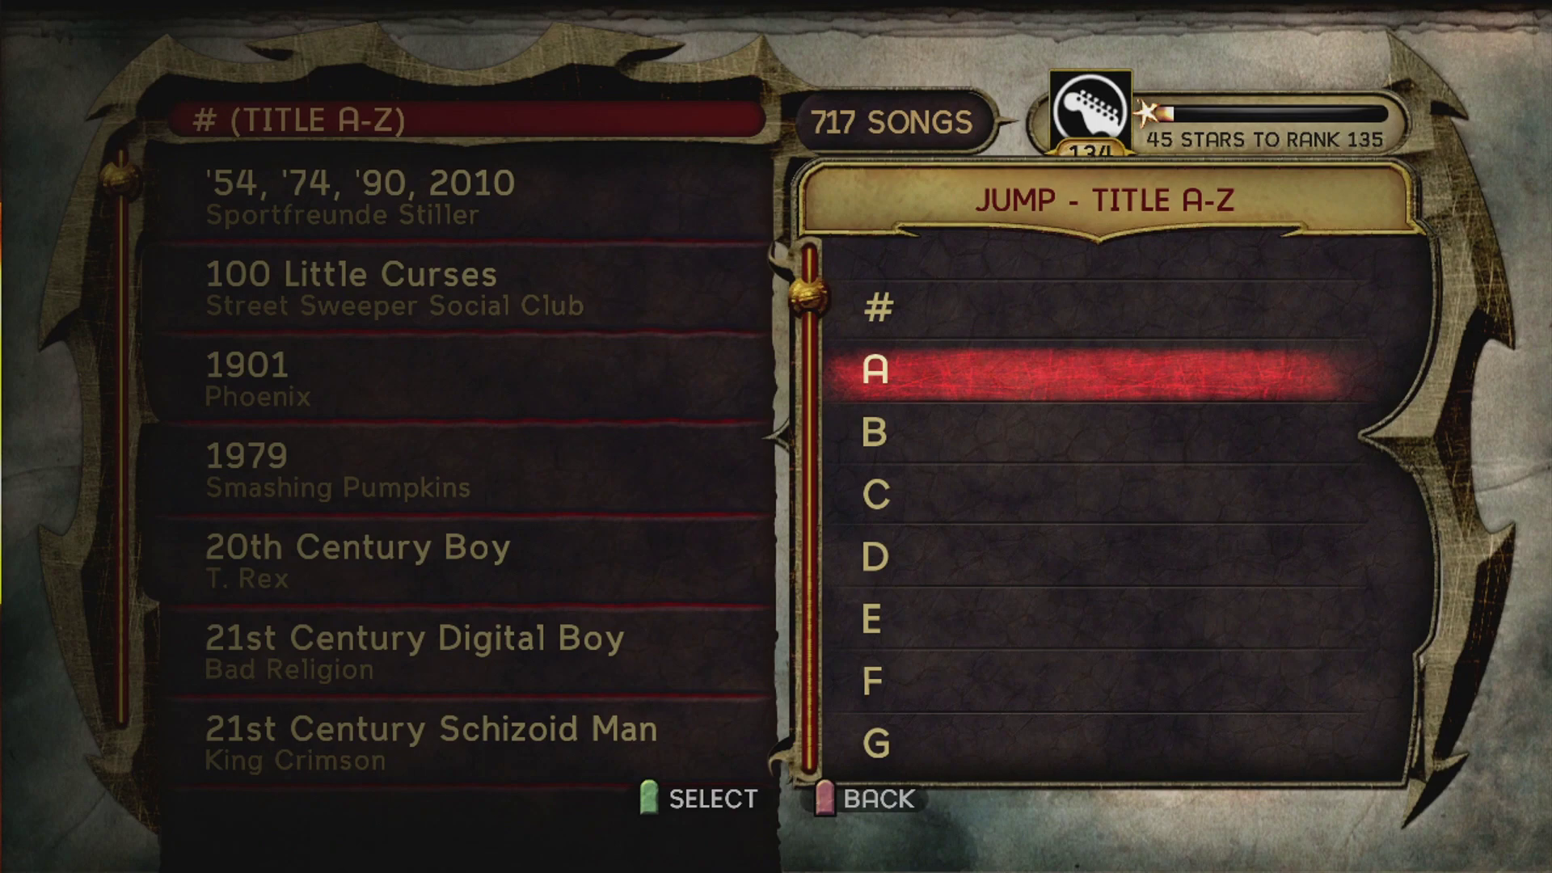
key("Return")
key("Down")
key("Down")
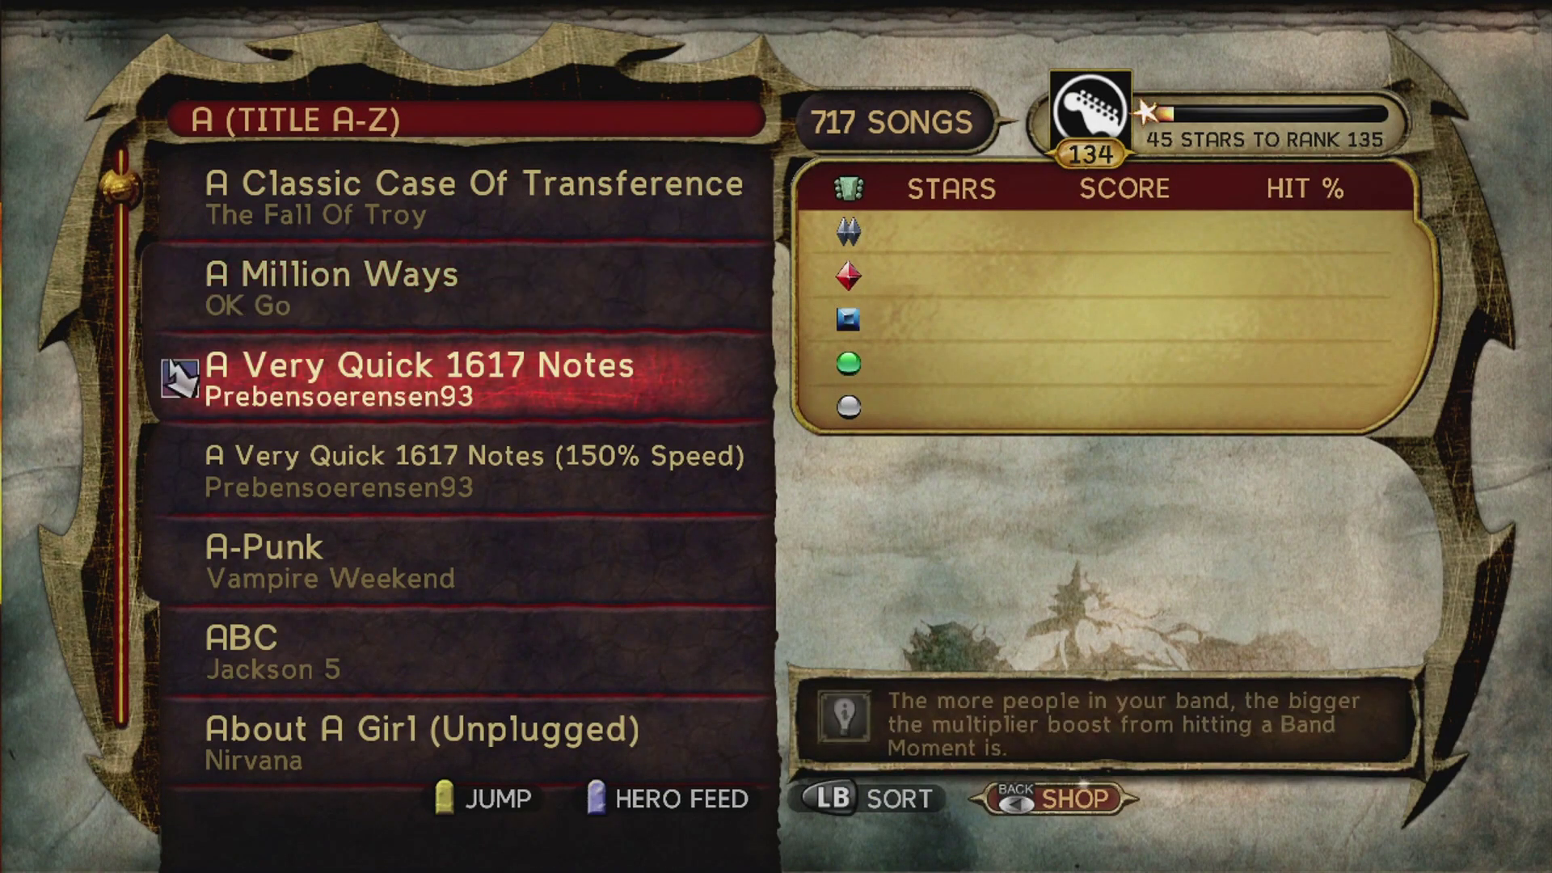
key("Down")
key("Up")
key("Down")
key("Up")
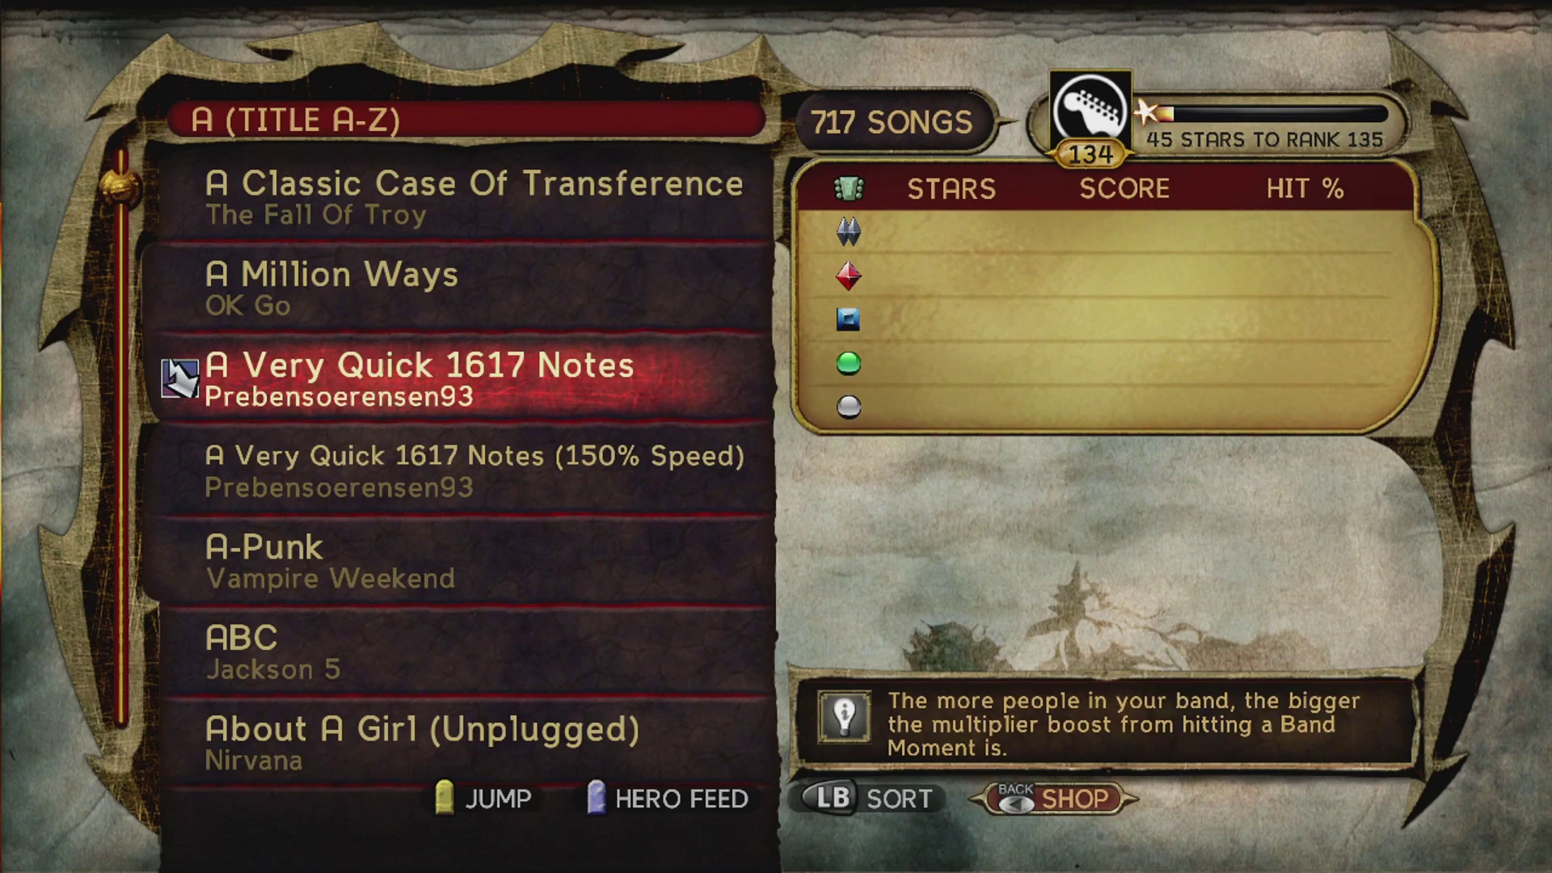
key("Down")
key("Return")
key("Return")
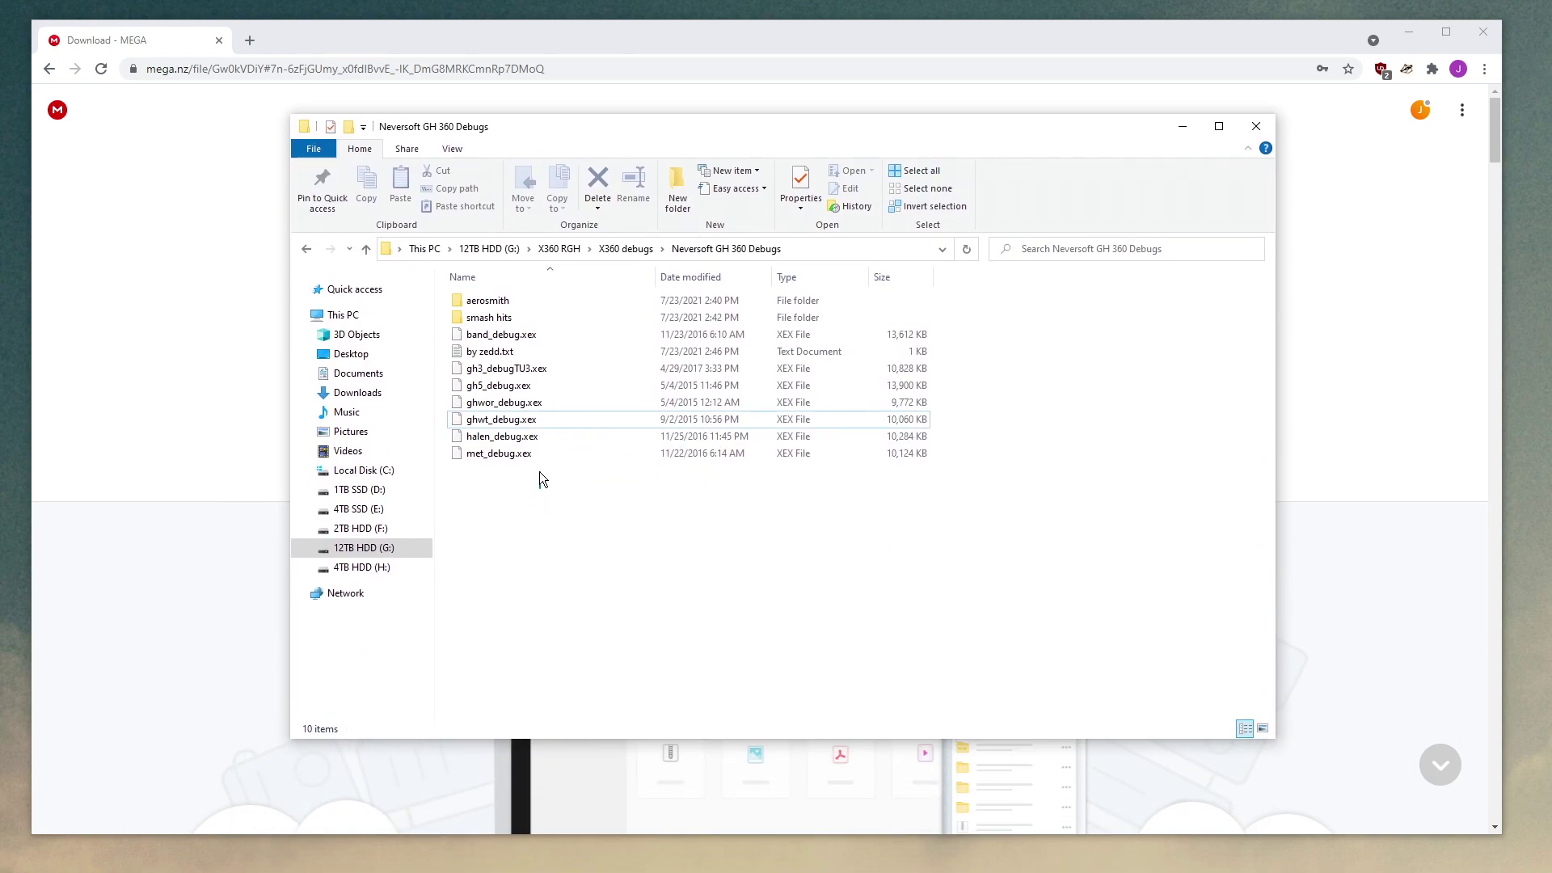
left_click_drag(540, 488, 495, 302)
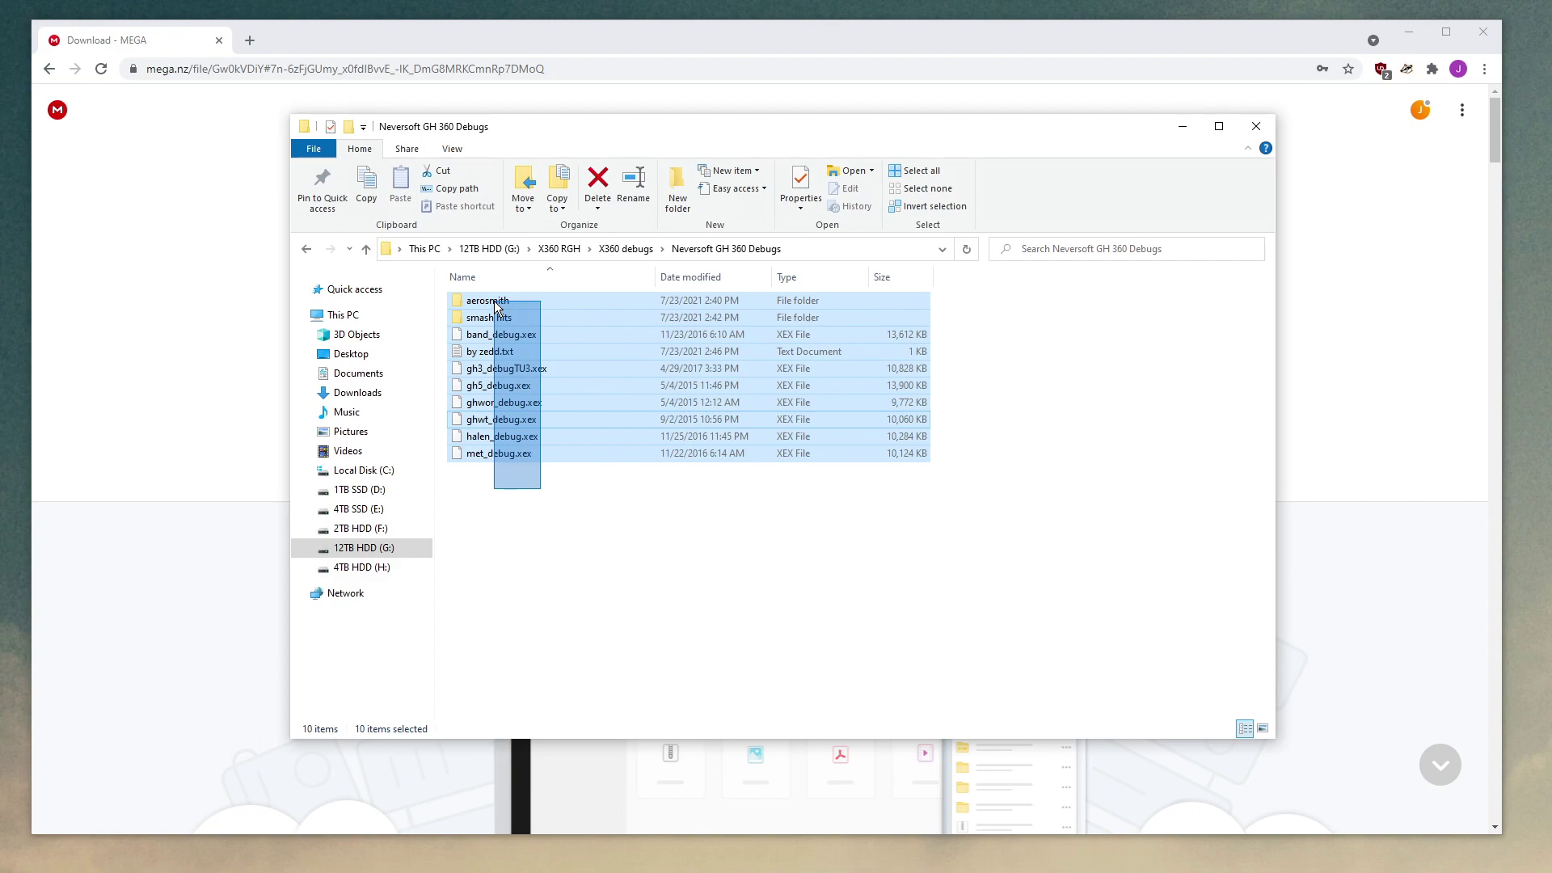
left_click(604, 580)
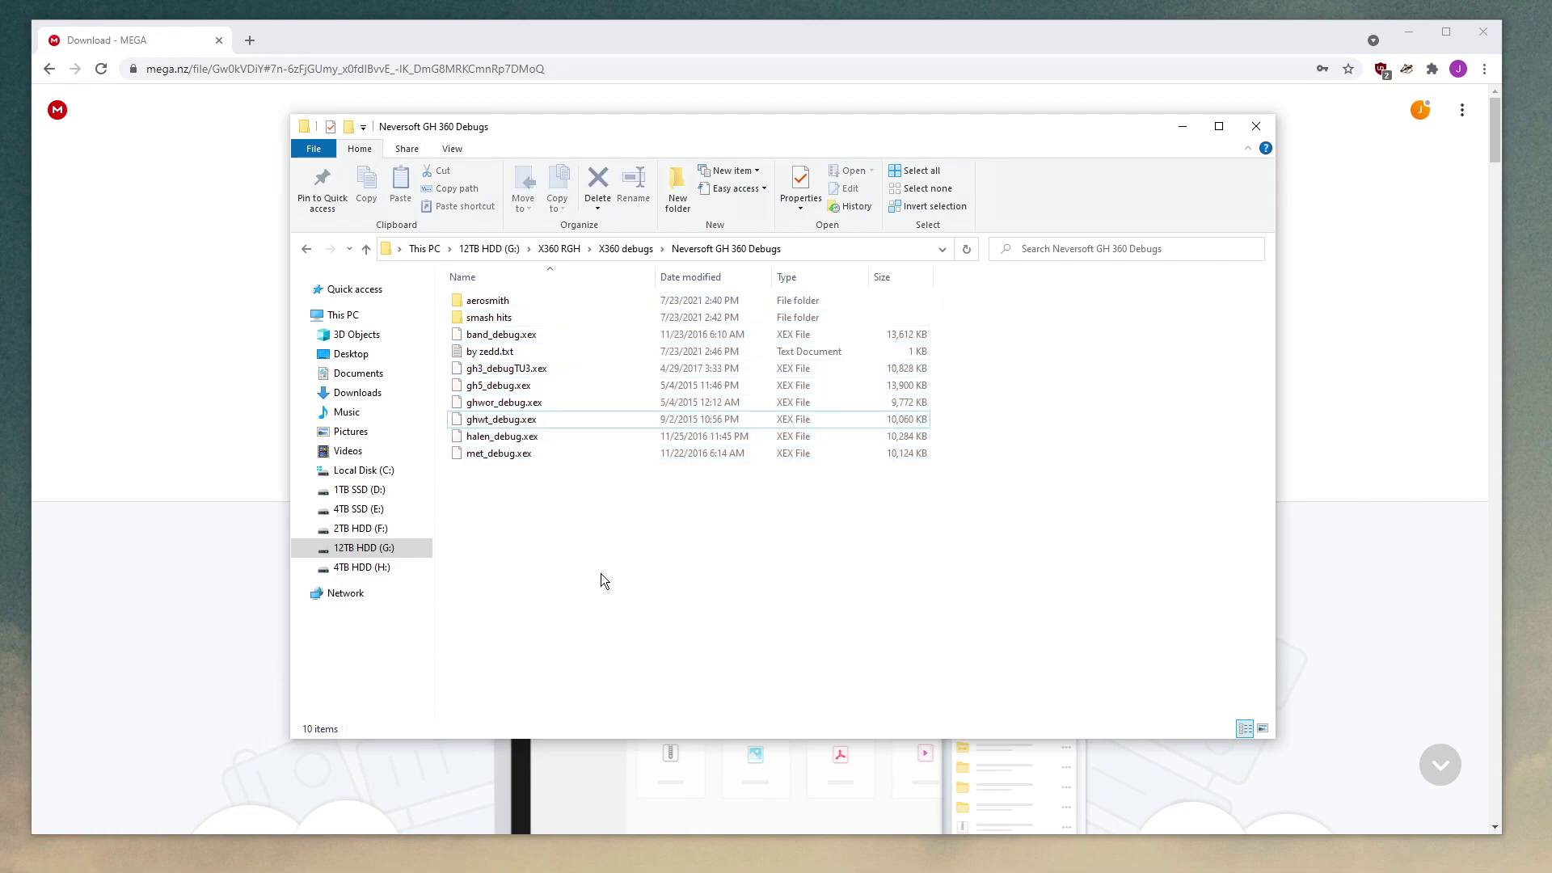
double_click(489, 317)
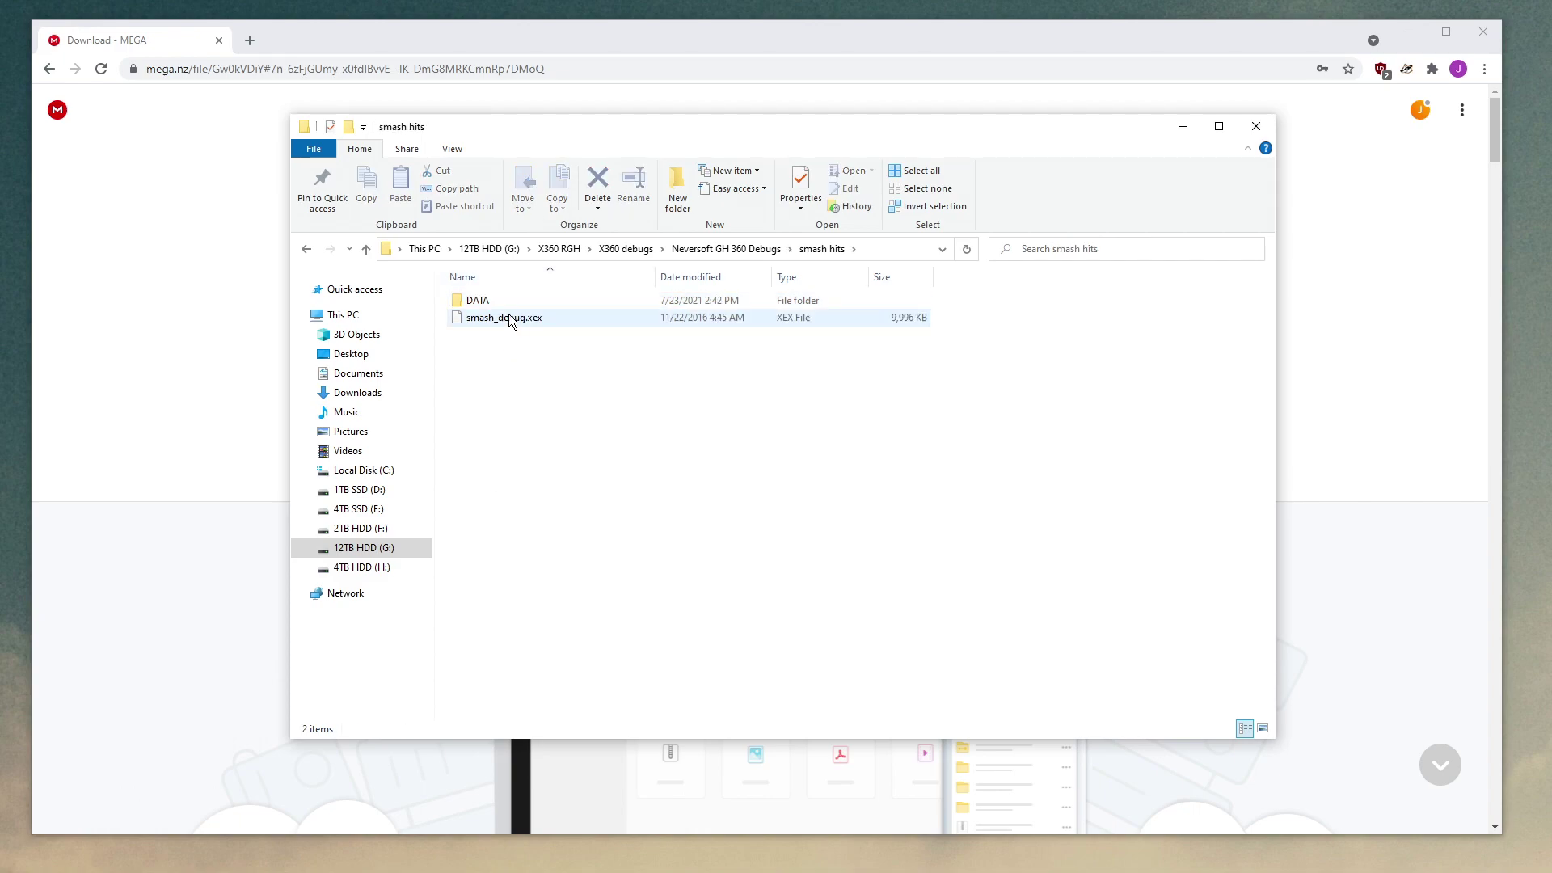
double_click(483, 299)
double_click(497, 304)
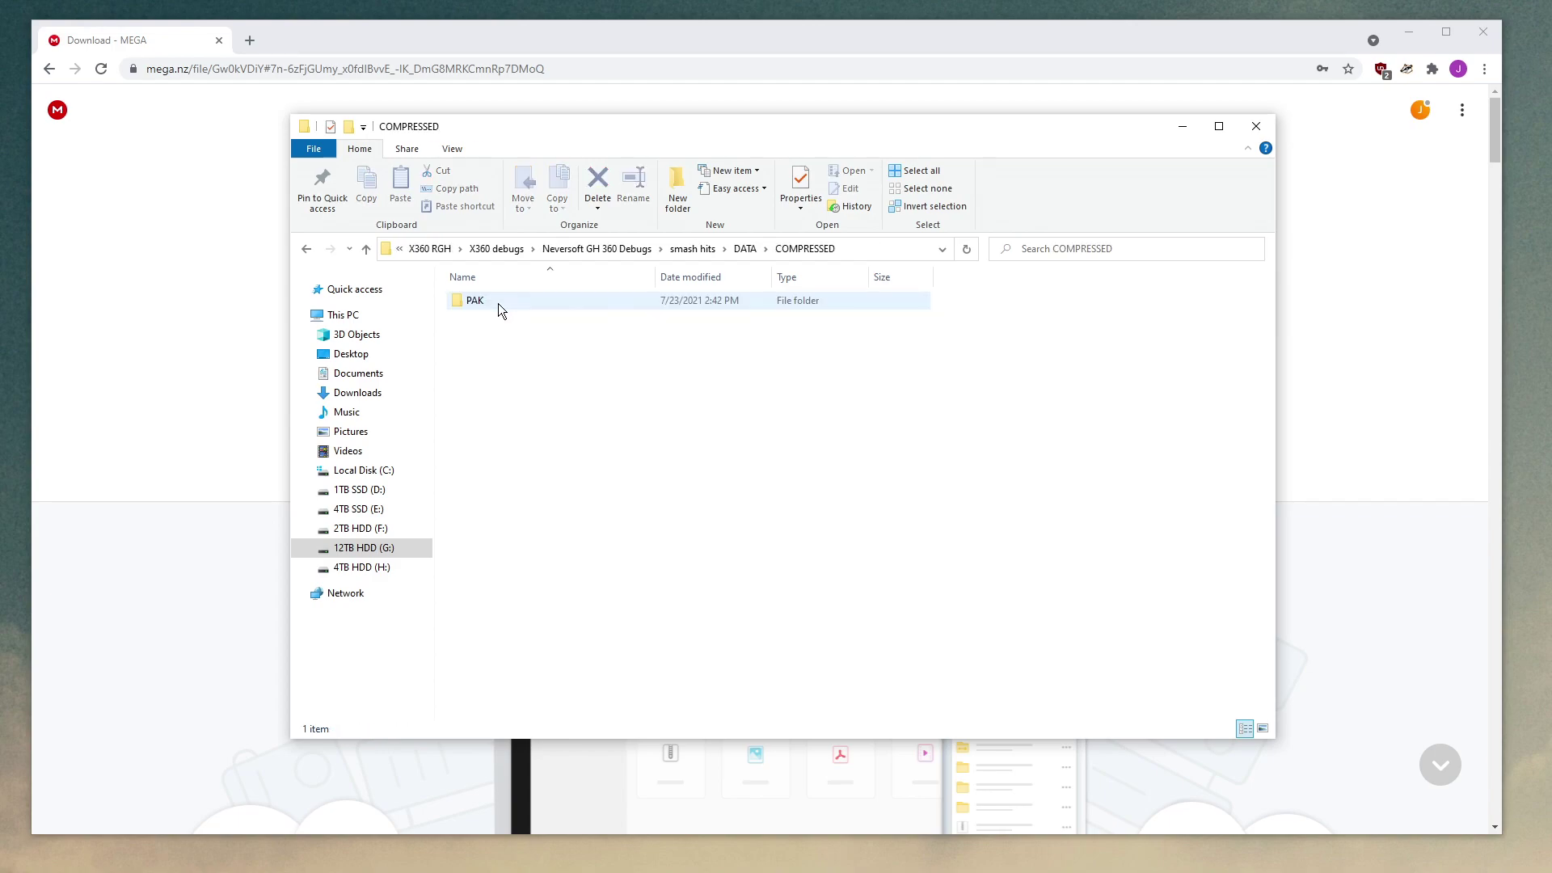
double_click(498, 303)
left_click(307, 251)
left_click(307, 251)
left_click(307, 251)
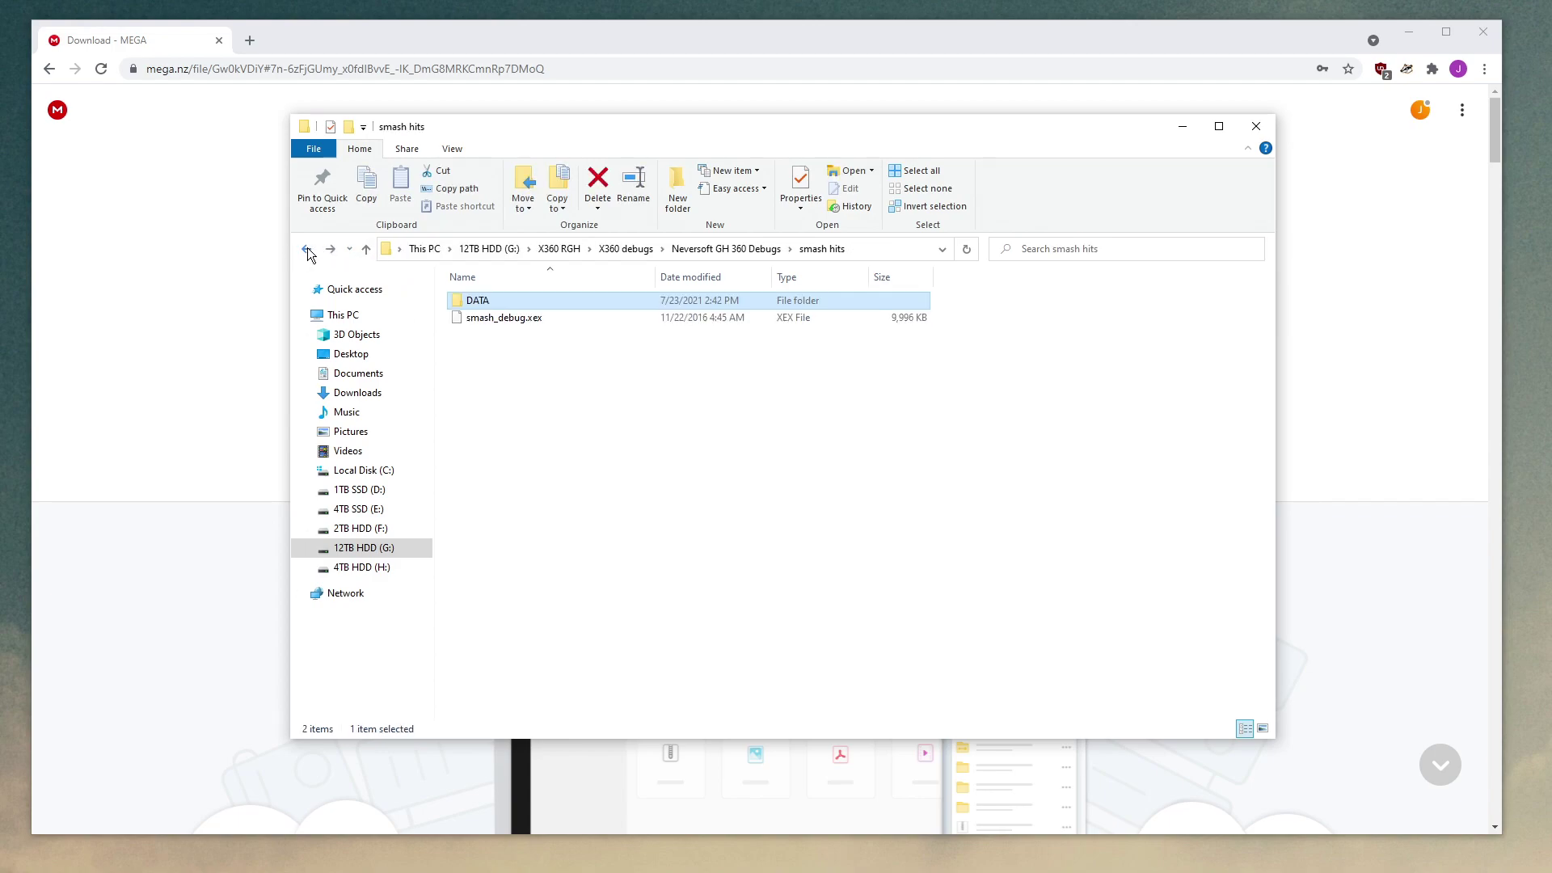
left_click(307, 250)
double_click(477, 351)
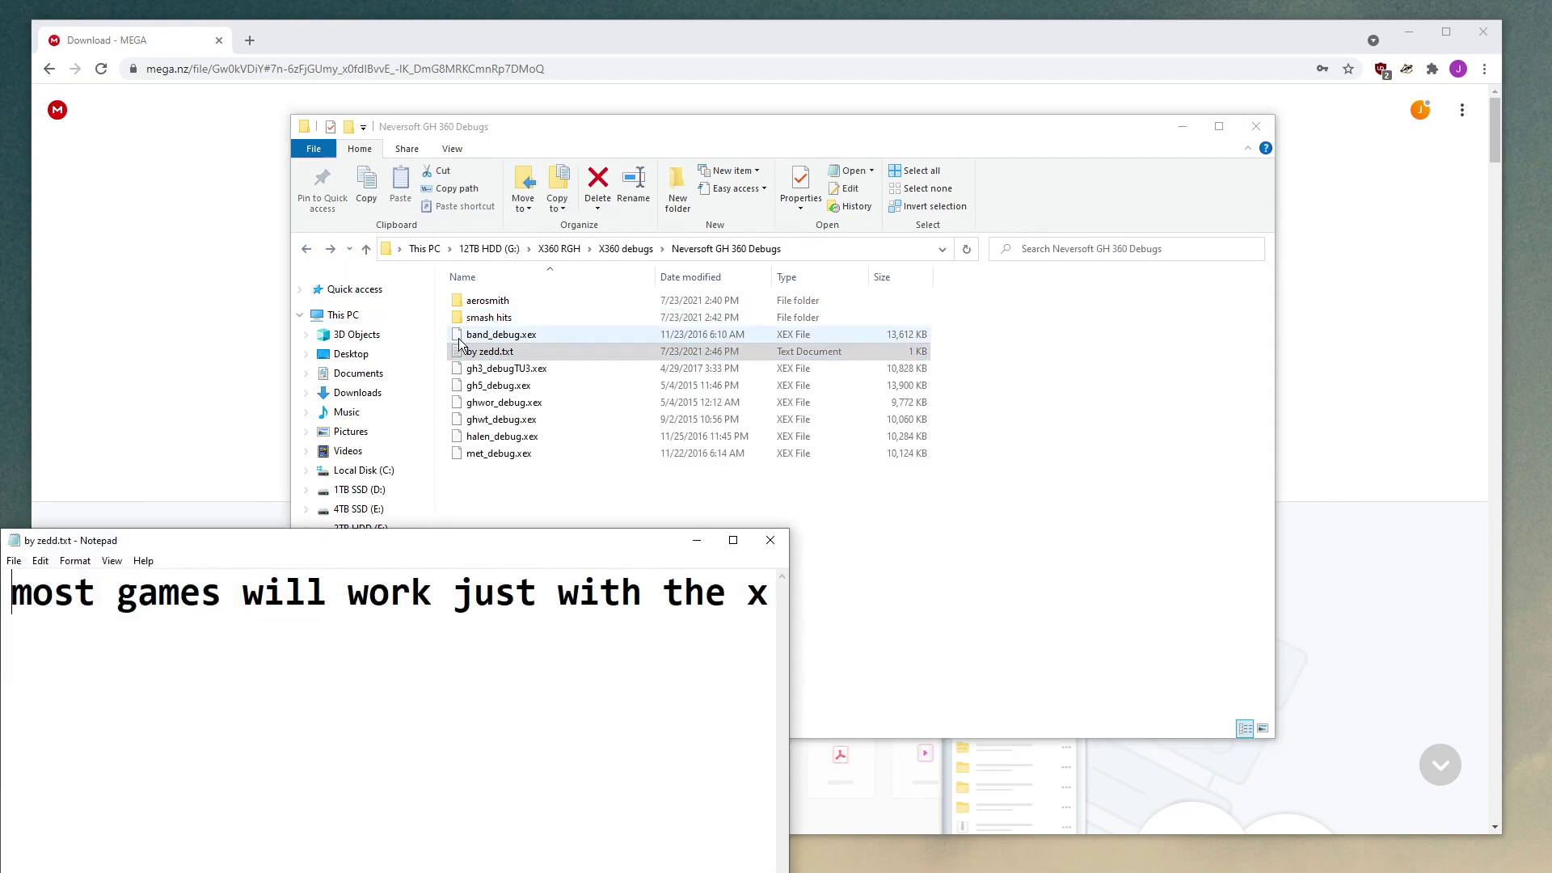
left_click(769, 541)
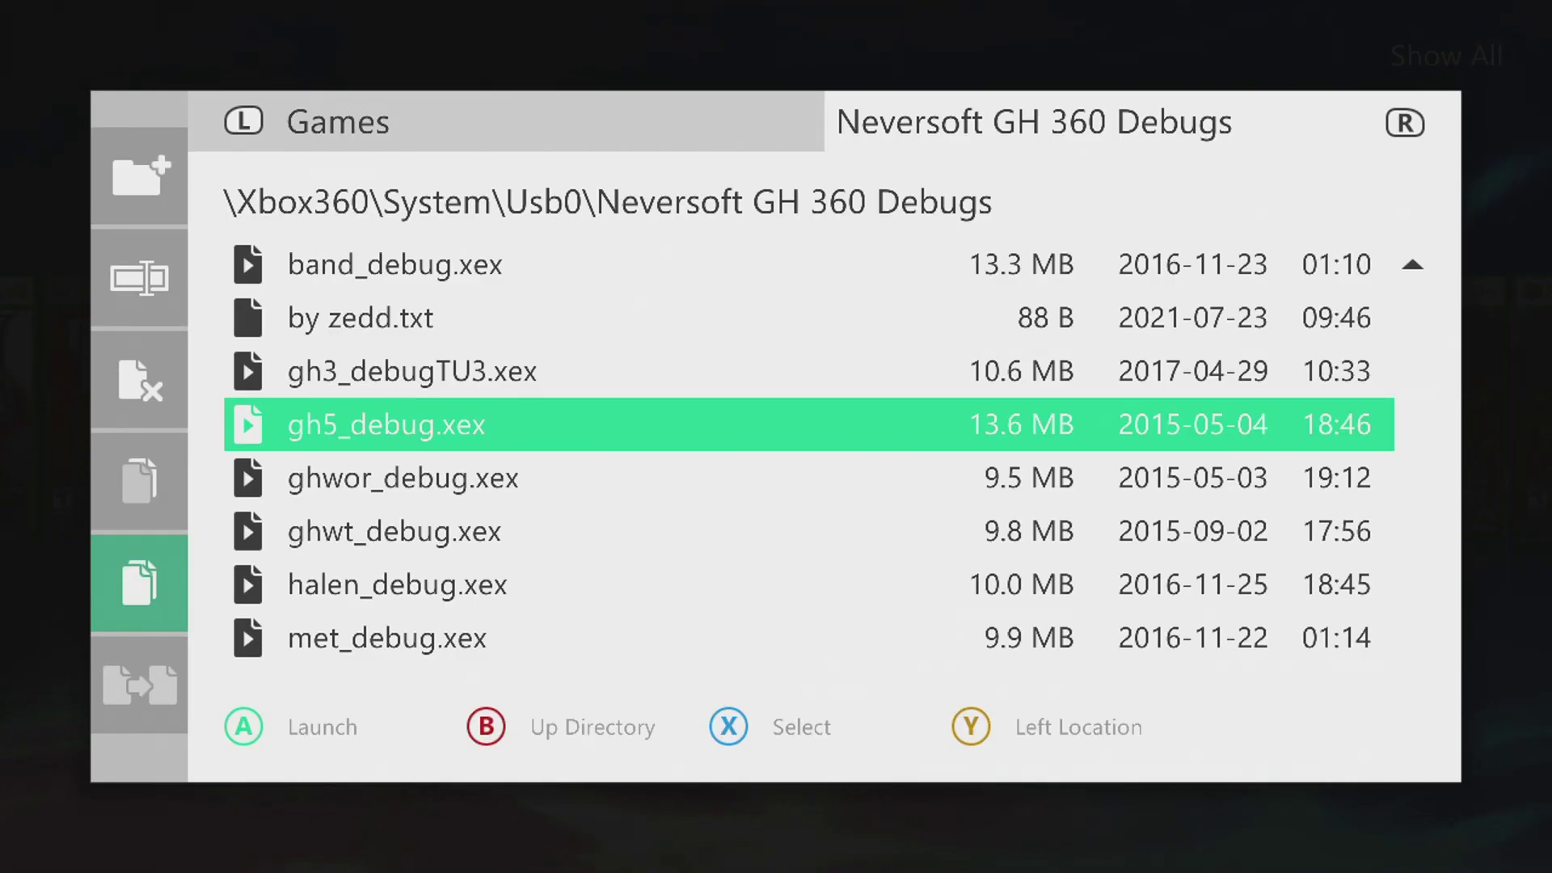
Mark ghwor_debug.xex in Aurora's file manager and copy it.
key("Down")
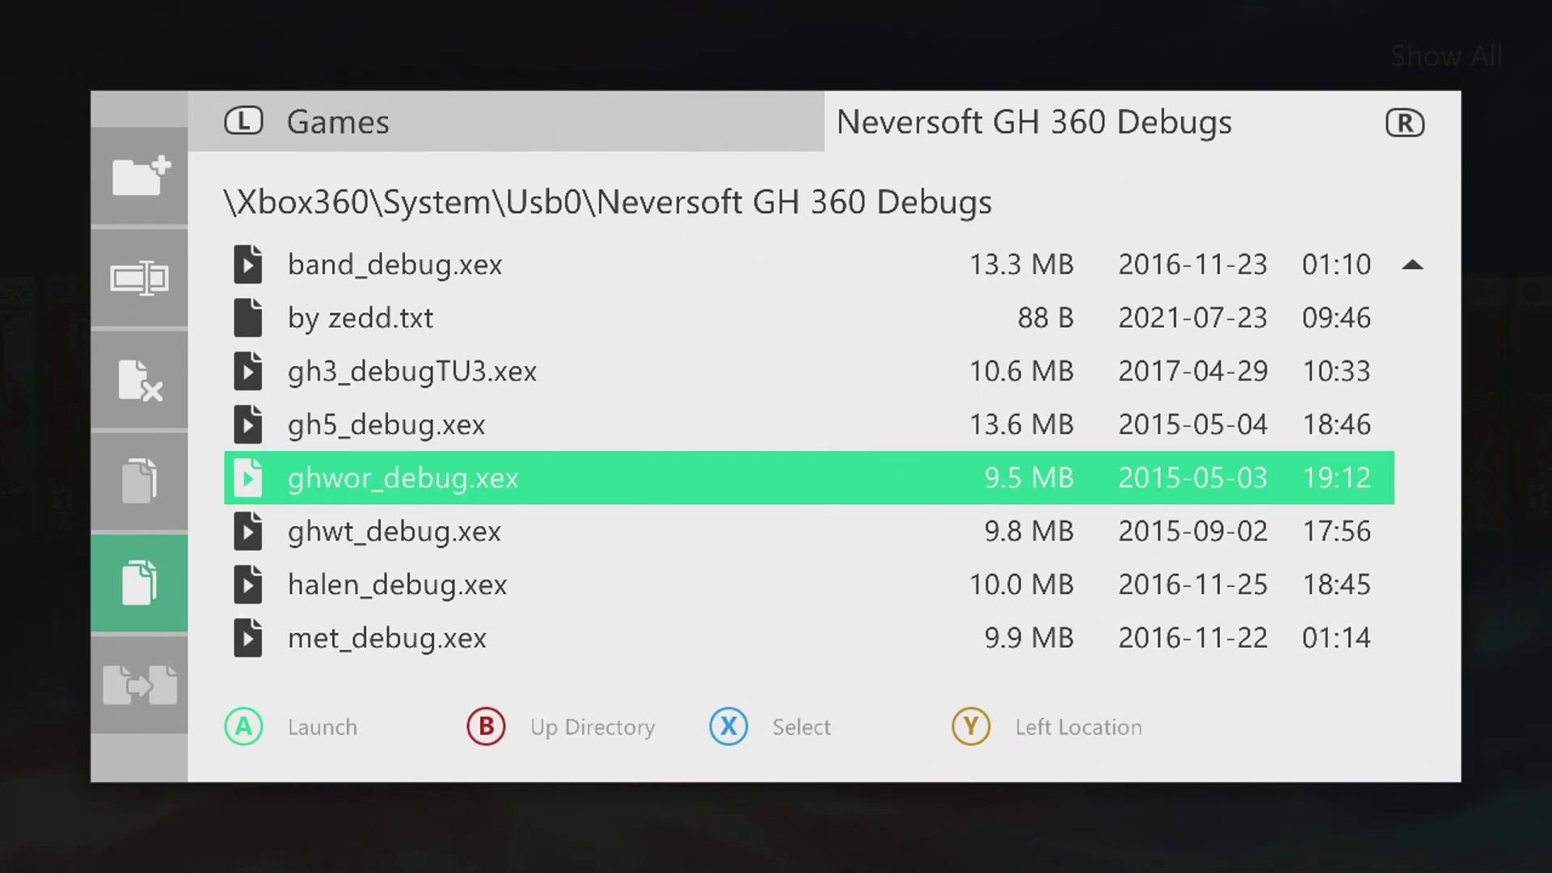
key("x")
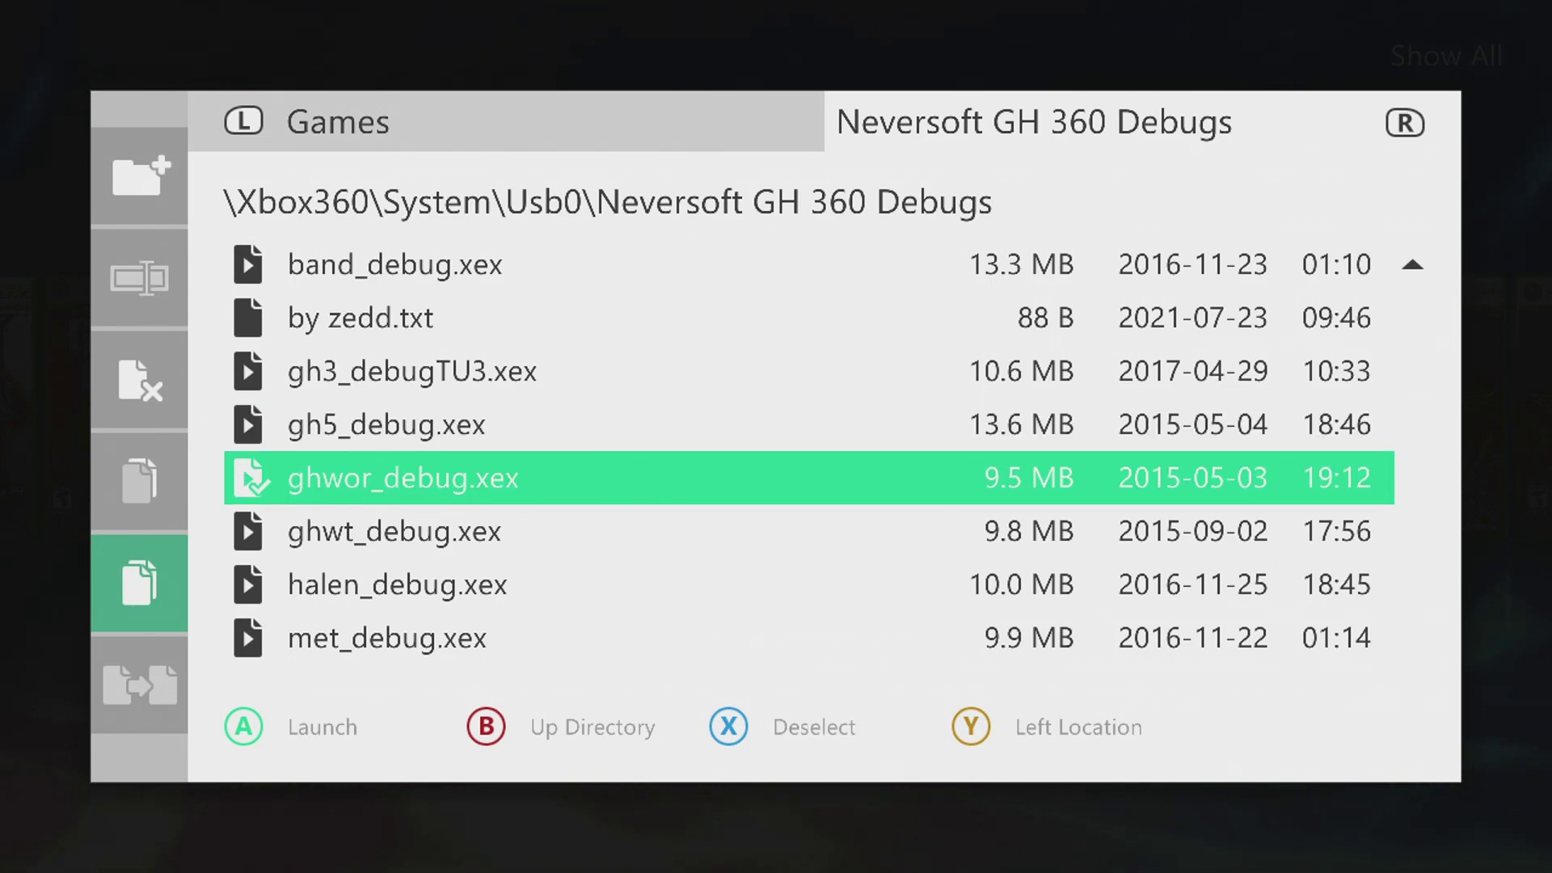
key("Left")
key("a")
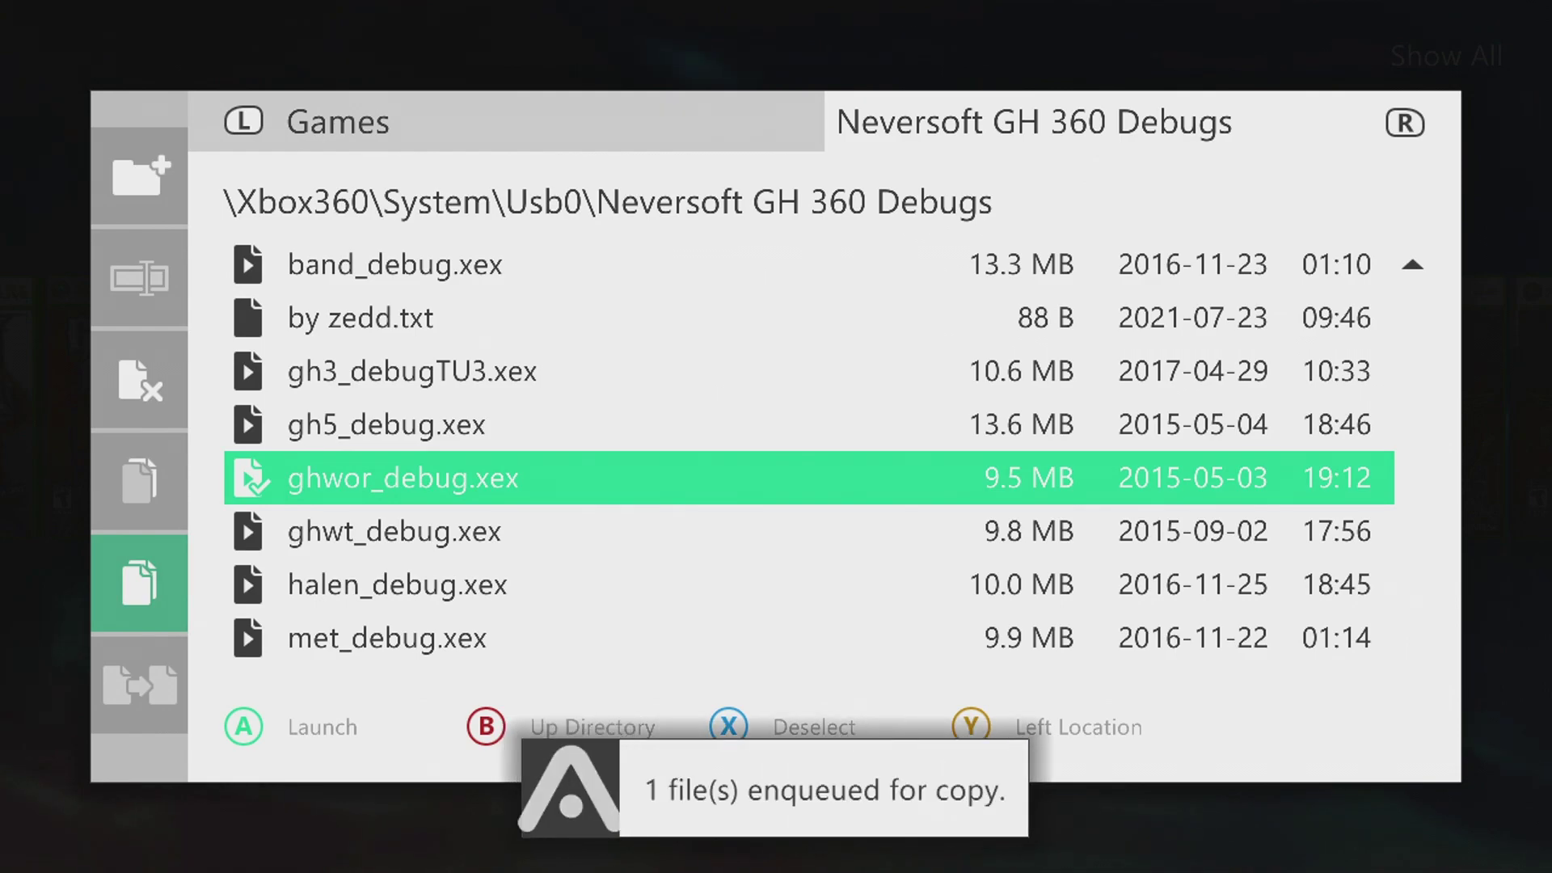
Open the hard drive's Games\Guitar Hero Warriors of Rock (debug) folder.
key("y")
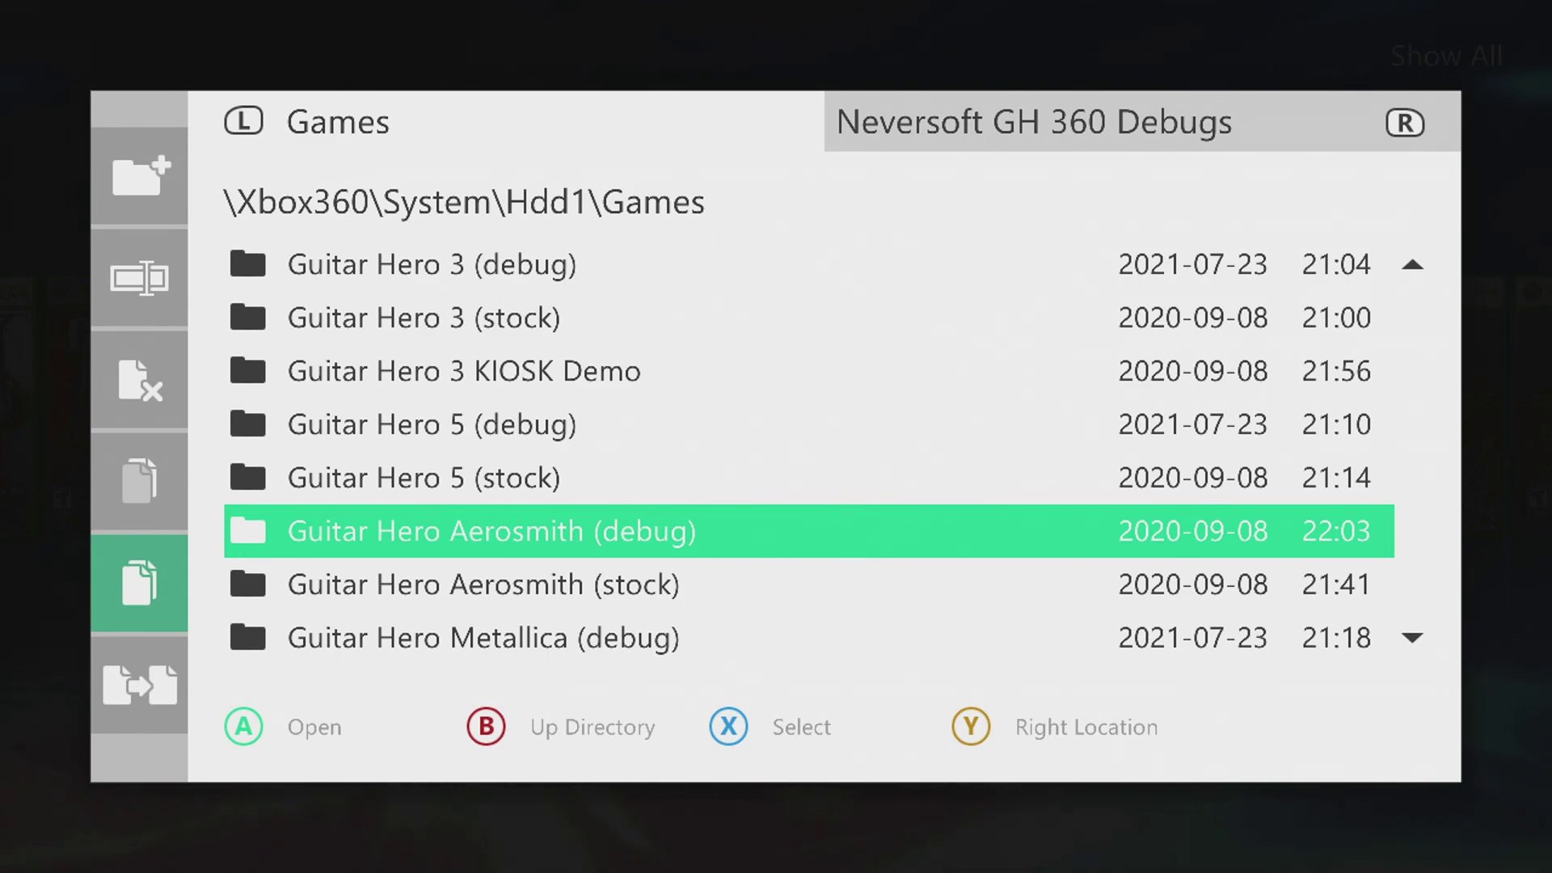
key("Up")
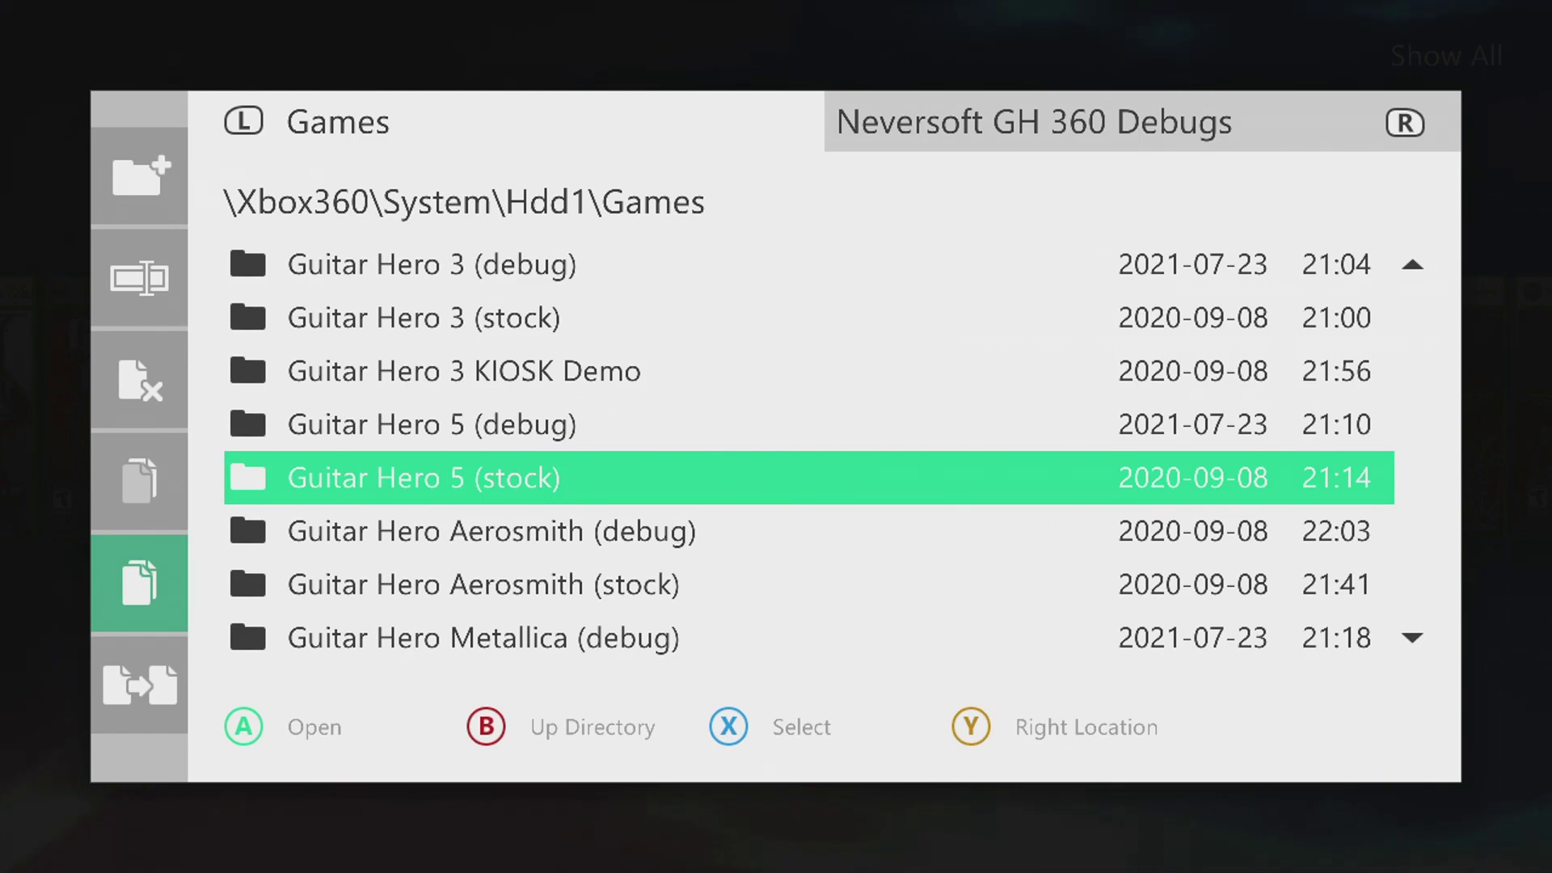
key("Up")
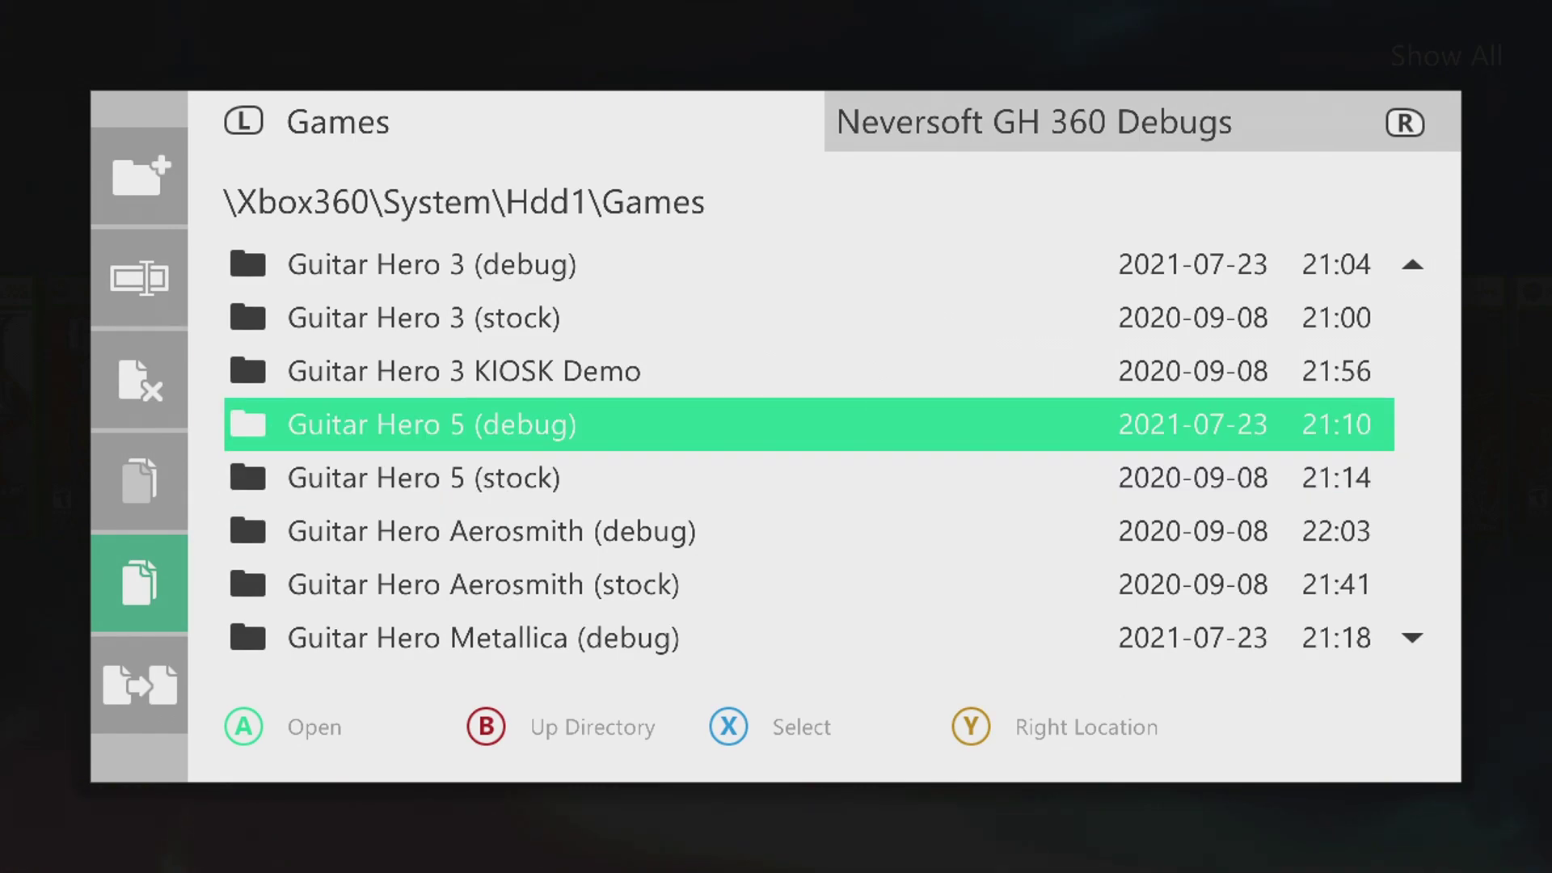
key("Return")
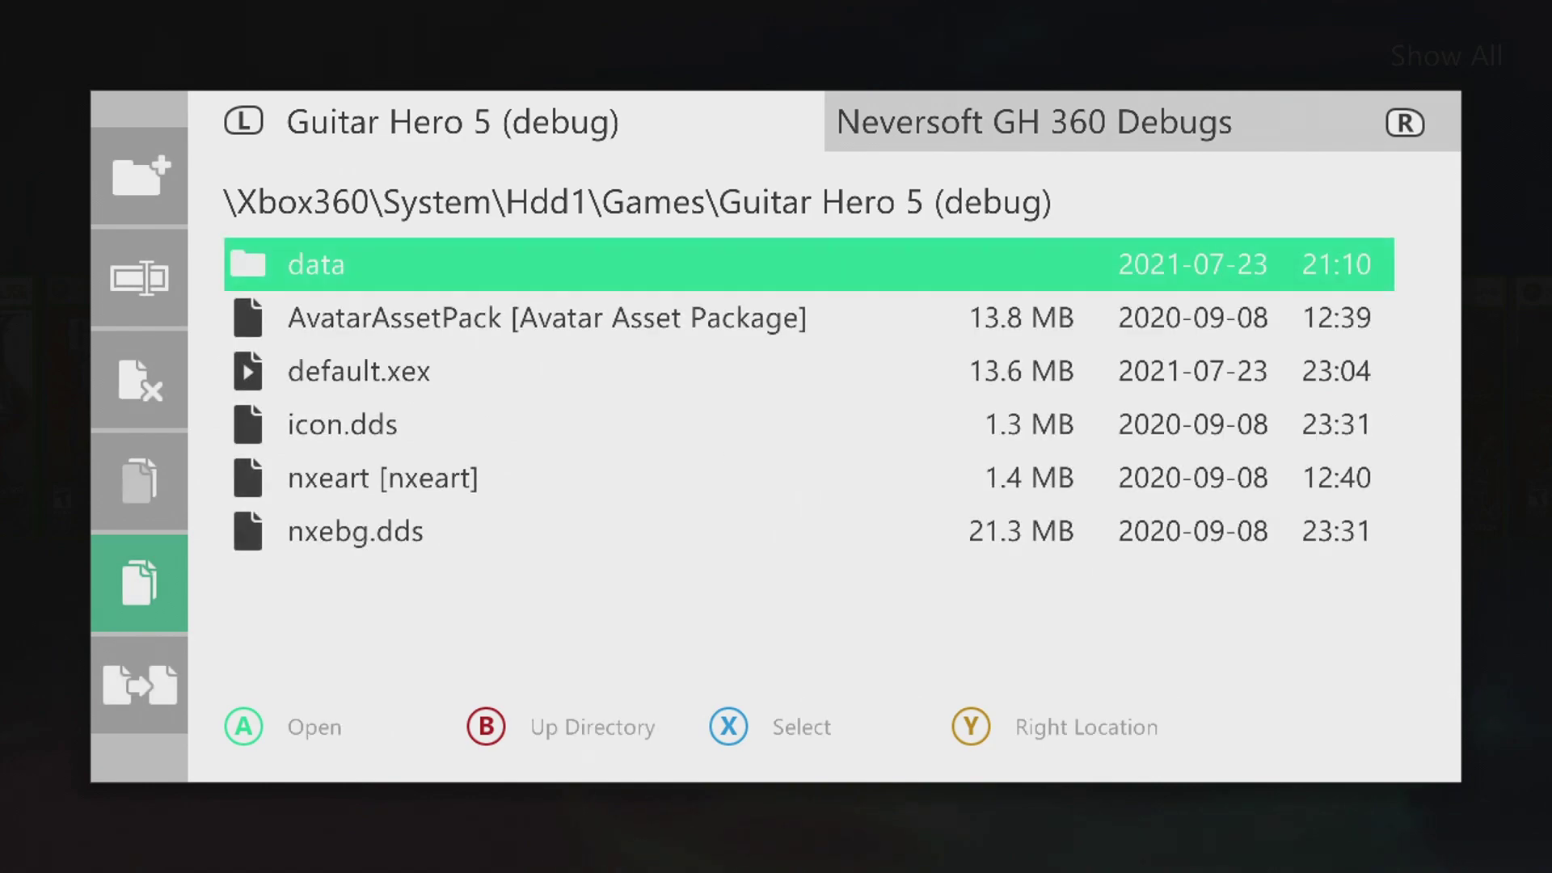
key("BackSpace")
key("Down")
key("Down")
key("Down")
key("Down")
key("Down")
key("Down")
key("Down")
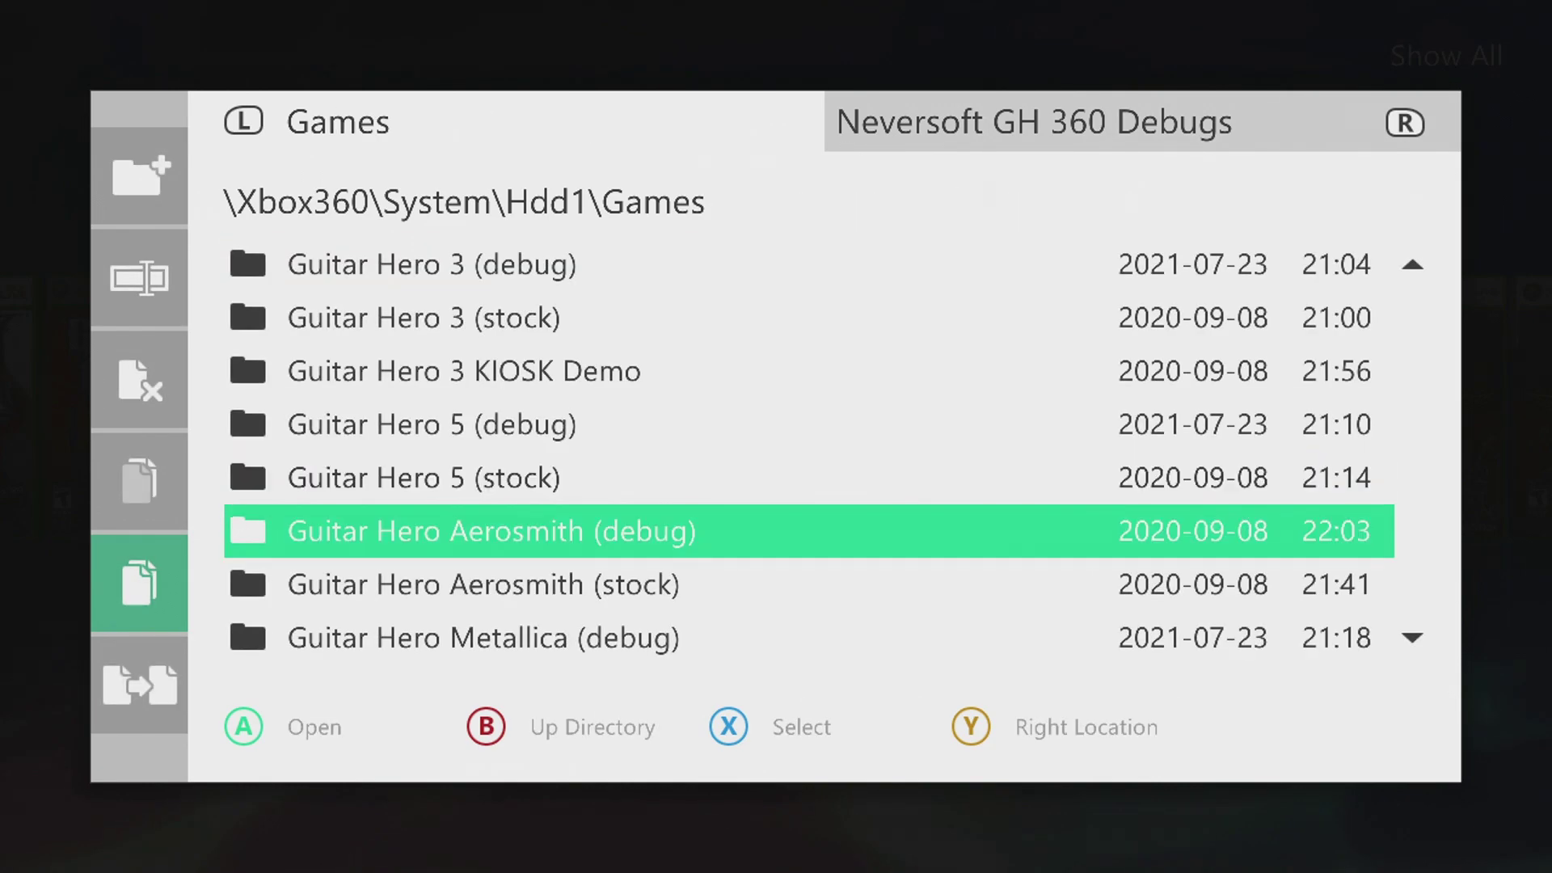
key("Down")
key("Down")
key("Down")
key("Down")
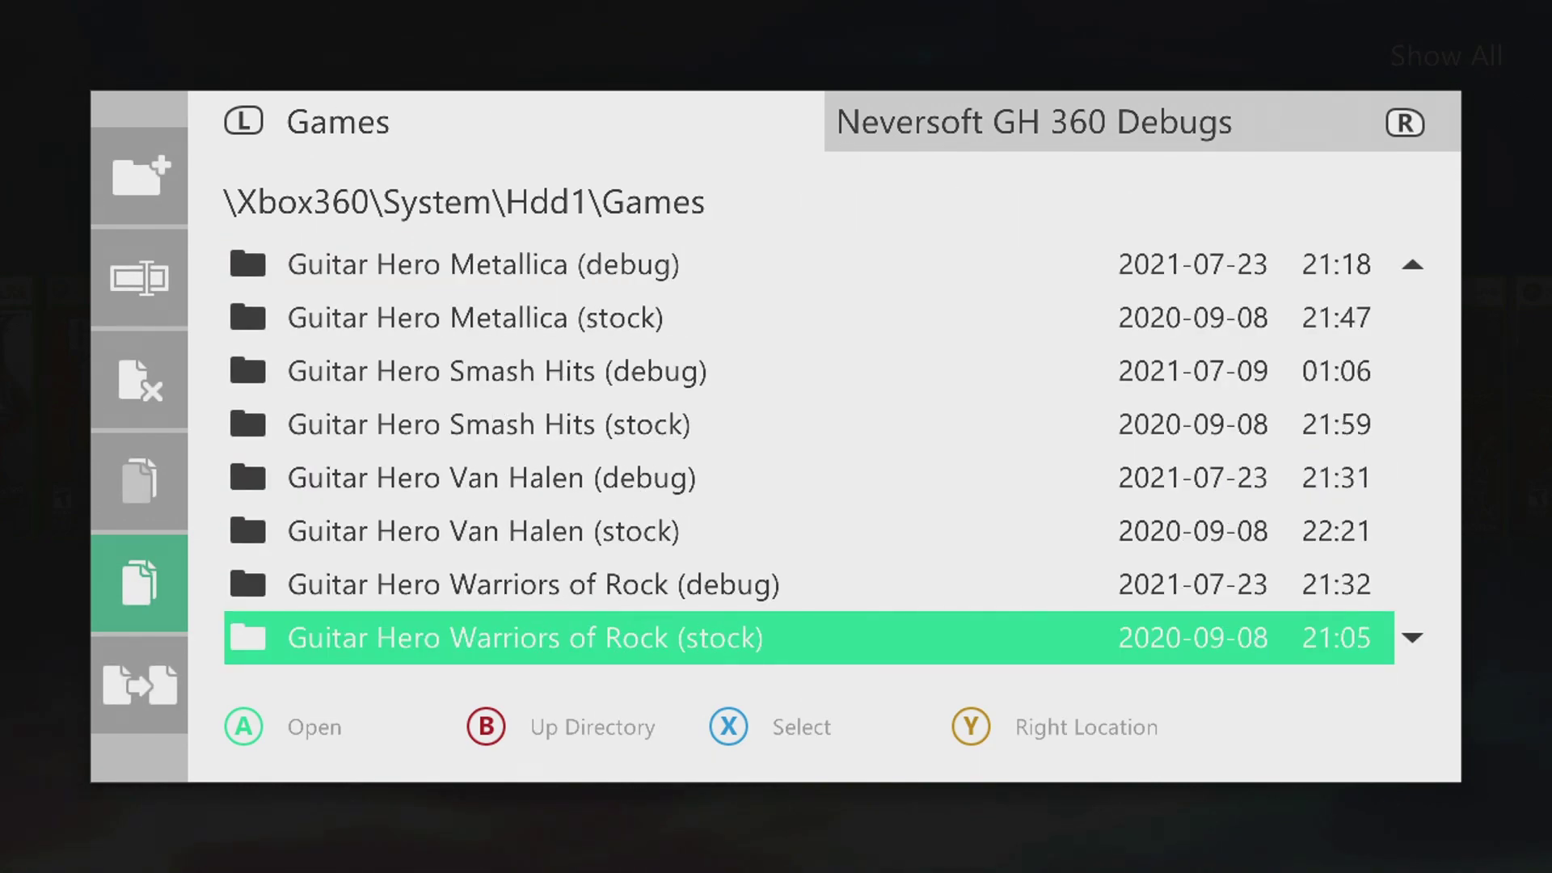
key("Up")
key("Return")
Paste ghwor_debug.xex into the folder, confirm Yes, and select the pasted file.
key("Left")
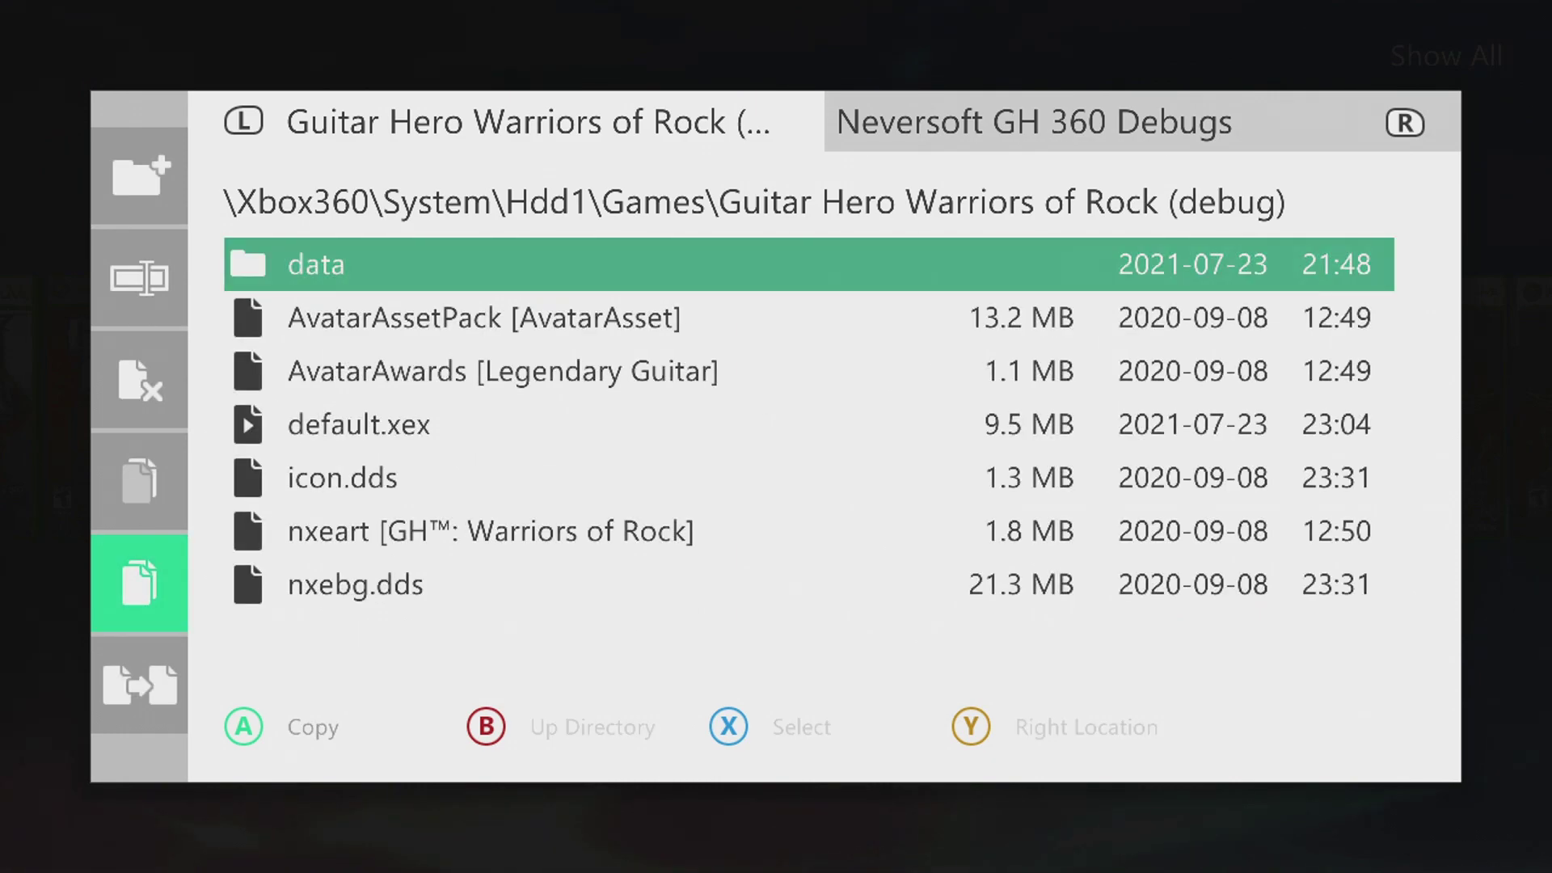
key("Down")
key("Return")
key("Right")
key("Return")
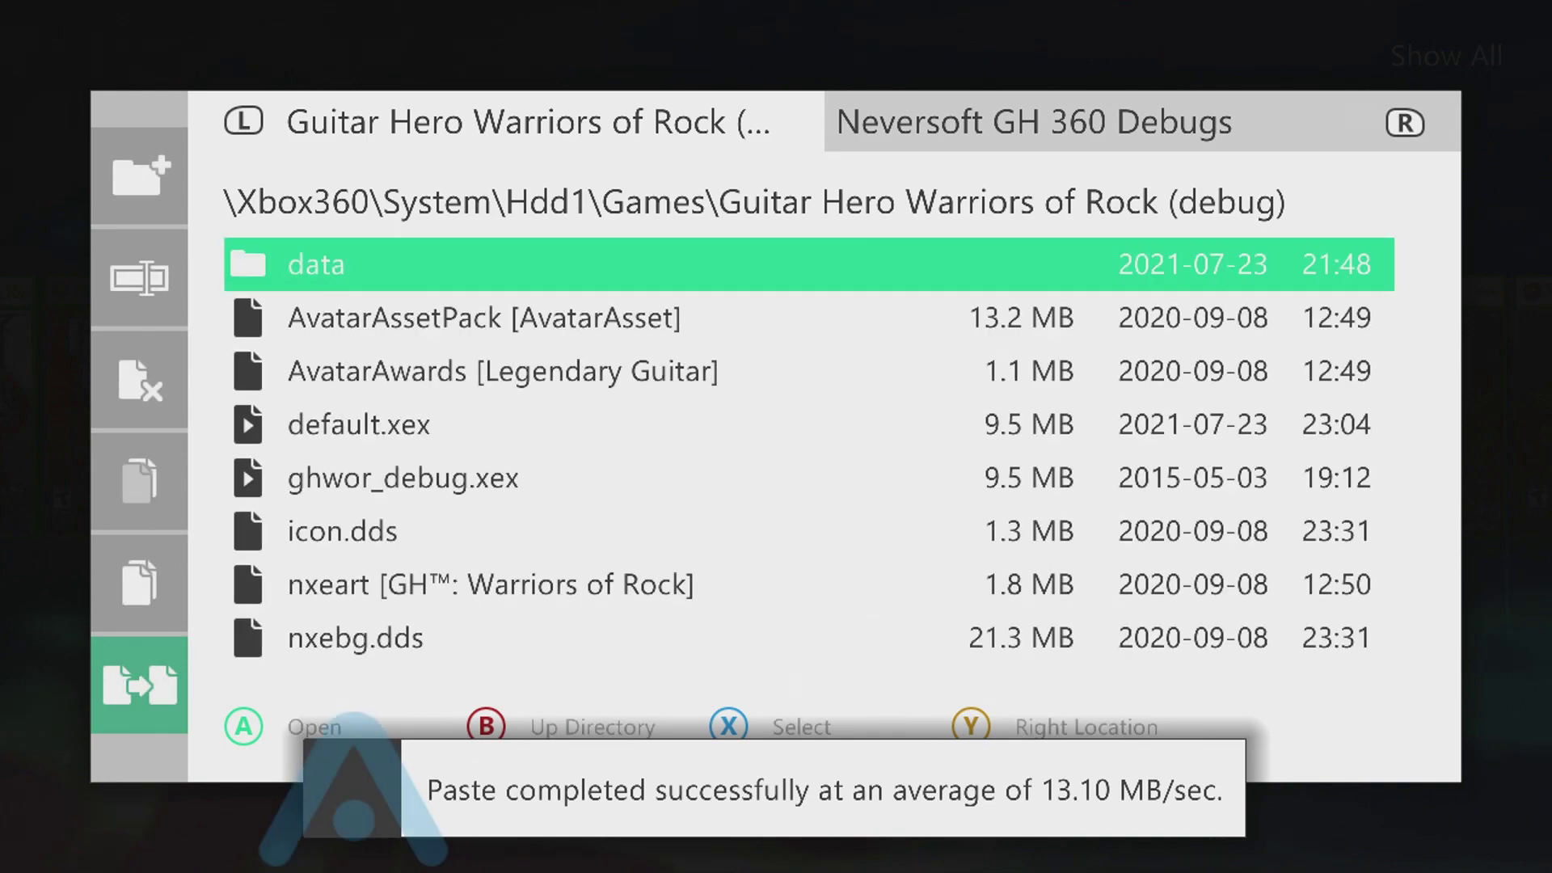
key("Down")
key("Down")
key("Down")
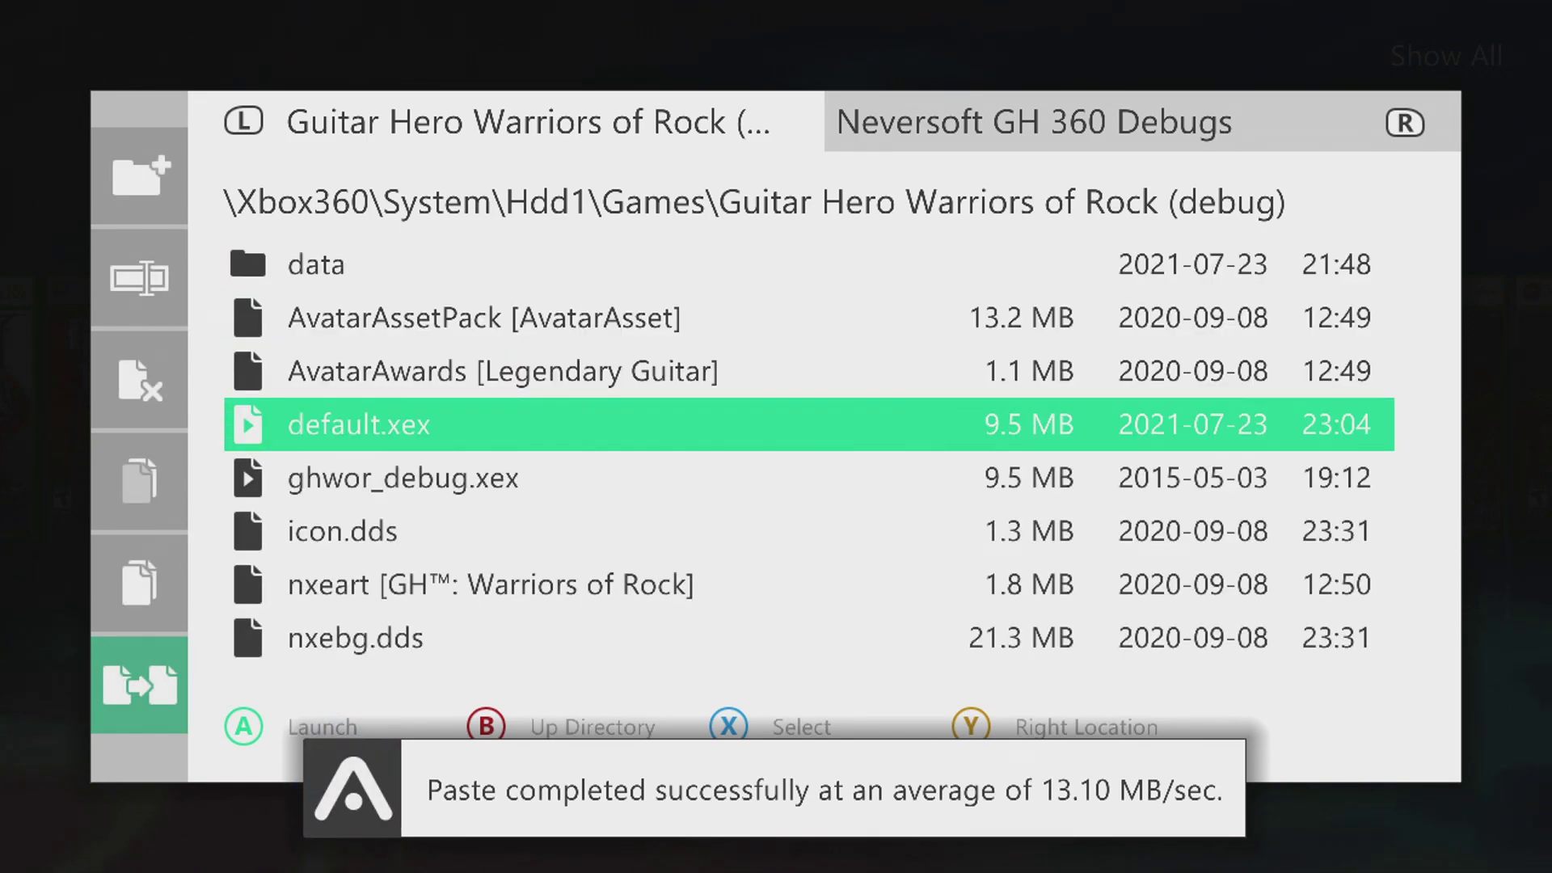
key("Down")
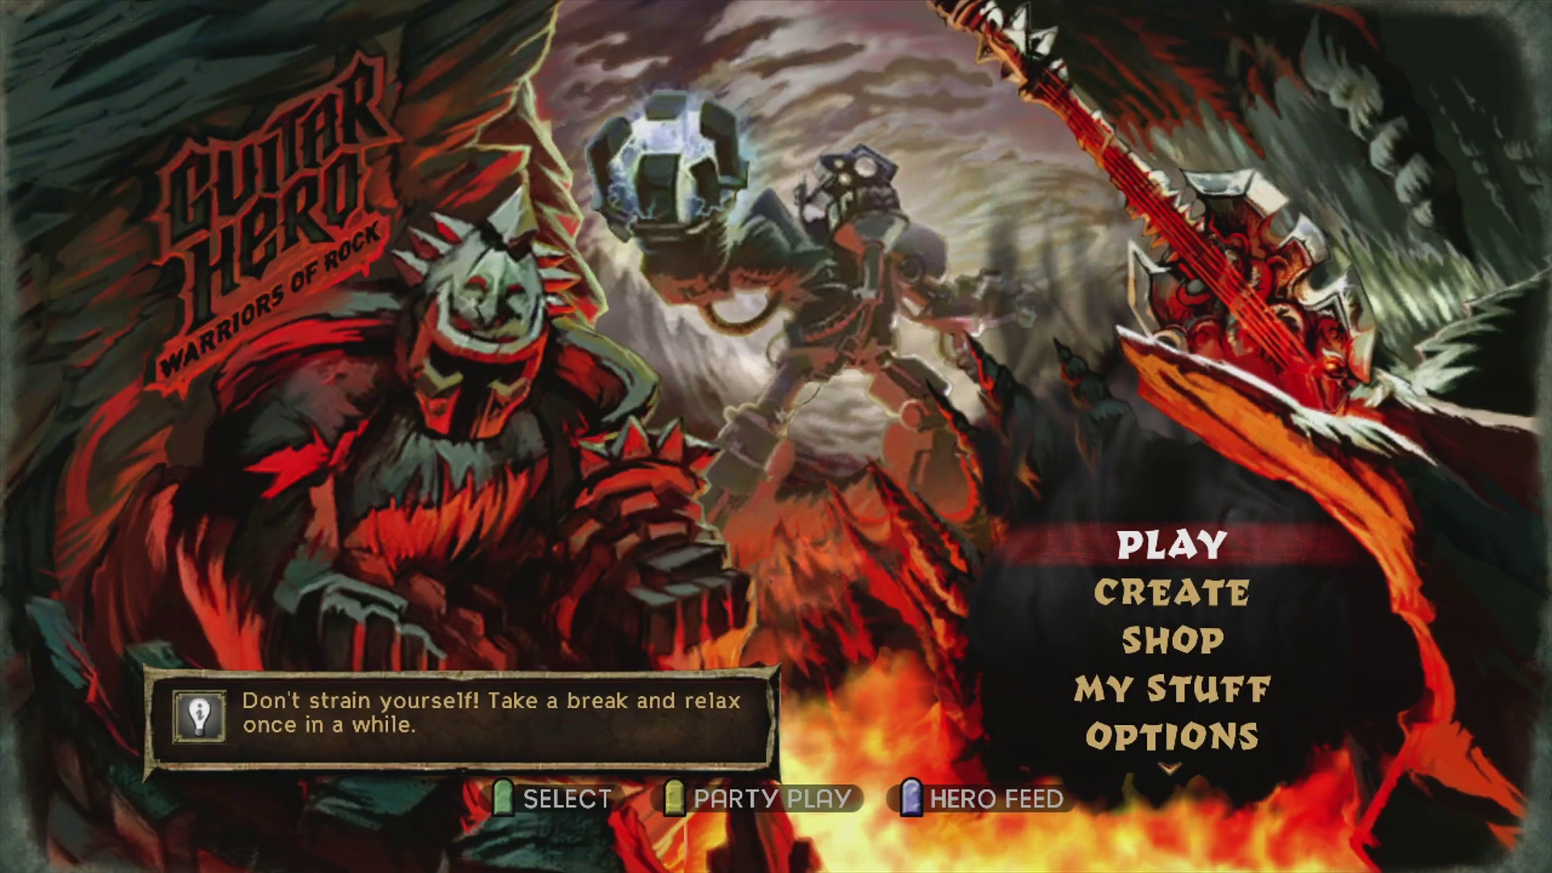
Look through the main menu's debug options, then close the debug menu.
key("Down")
key("Down")
key("Down")
key("Down")
key("Down")
key("Return")
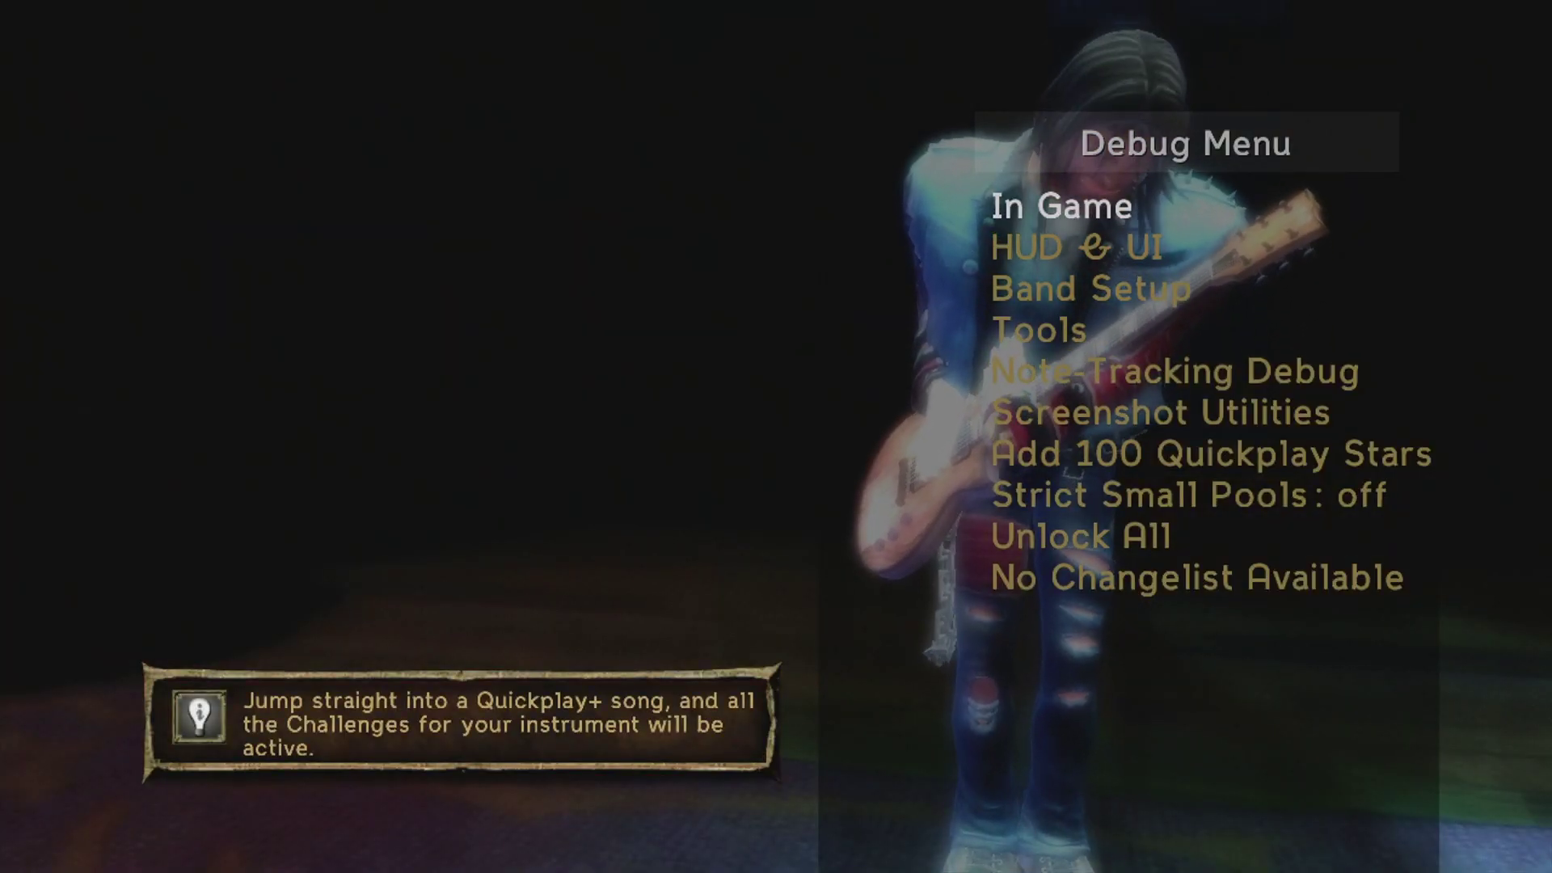
key("Down")
key("Down")
key("Down")
key("Down")
key("Down")
key("Down")
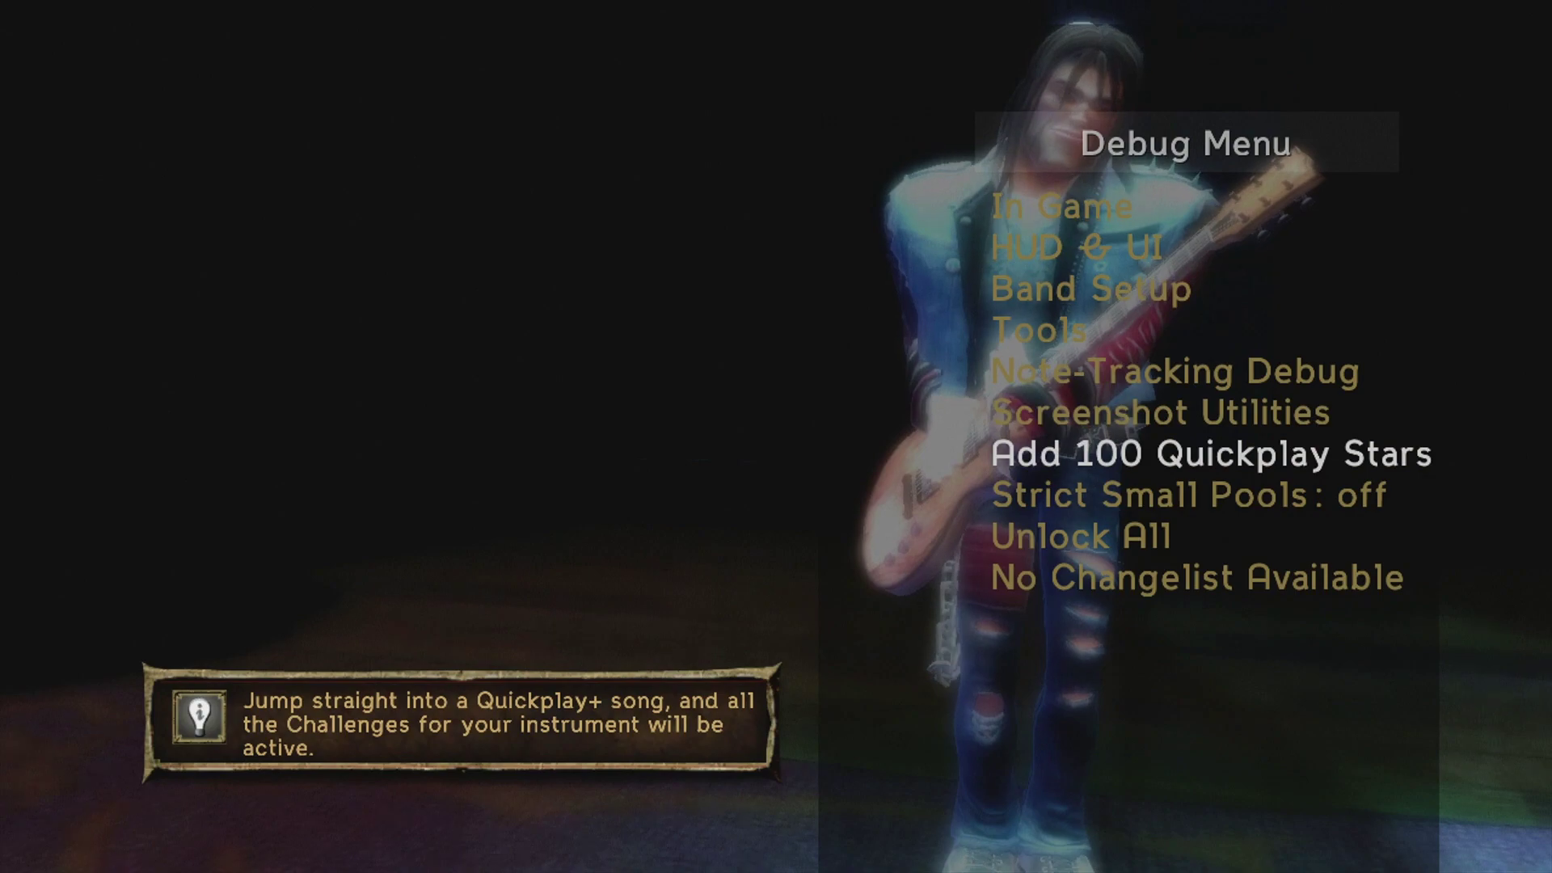
key("Up")
key("Up")
key("Up")
key("Up")
key("Up")
key("Up")
key("Escape")
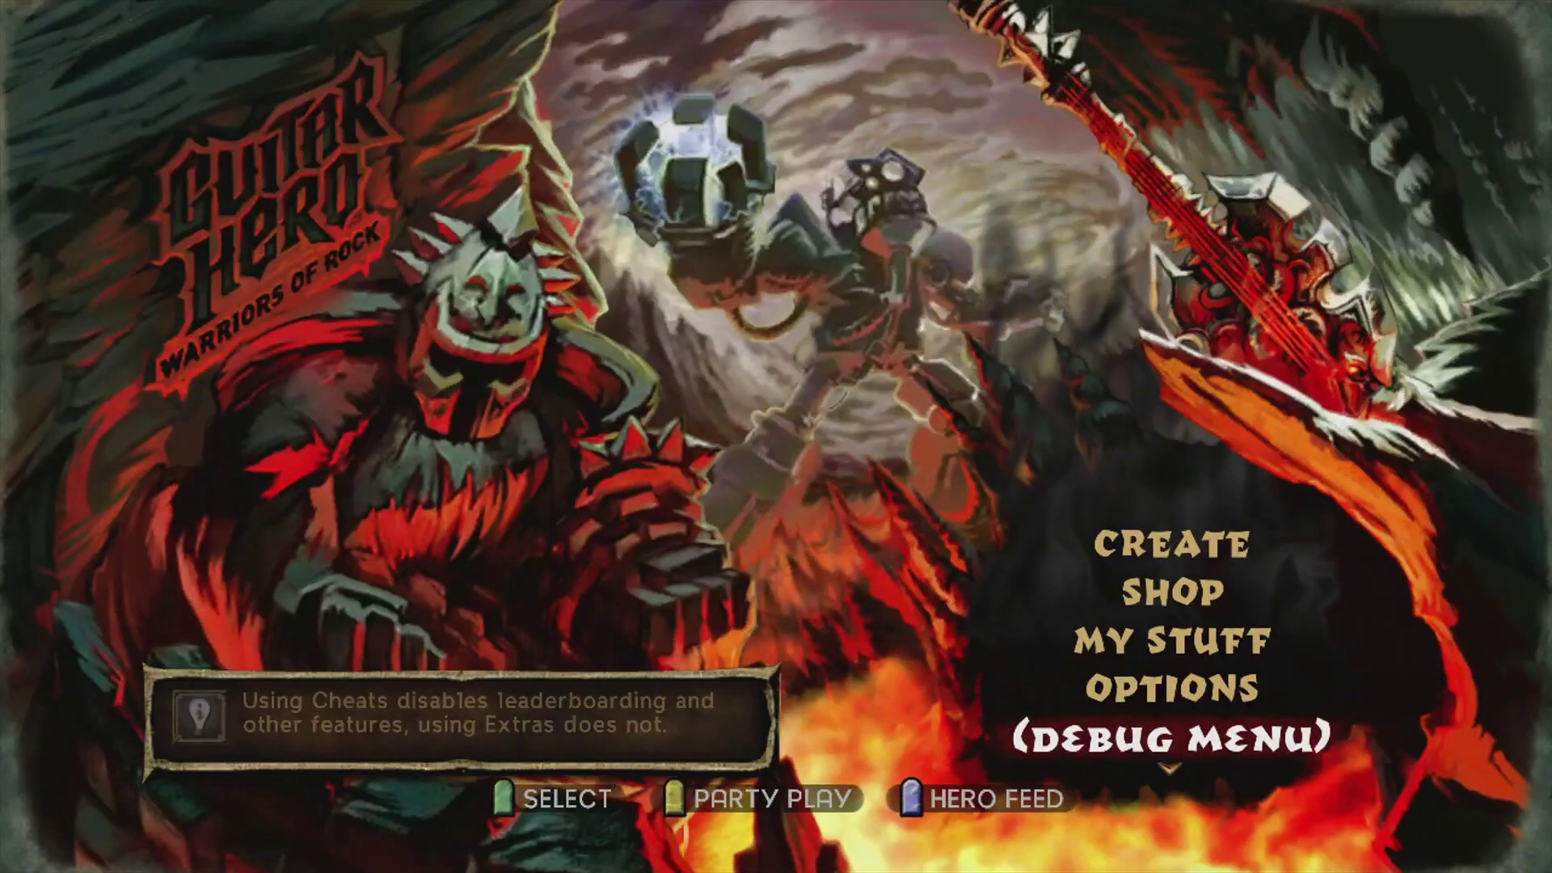
Choose PLAY and select BEGIN QUEST.
key("Down")
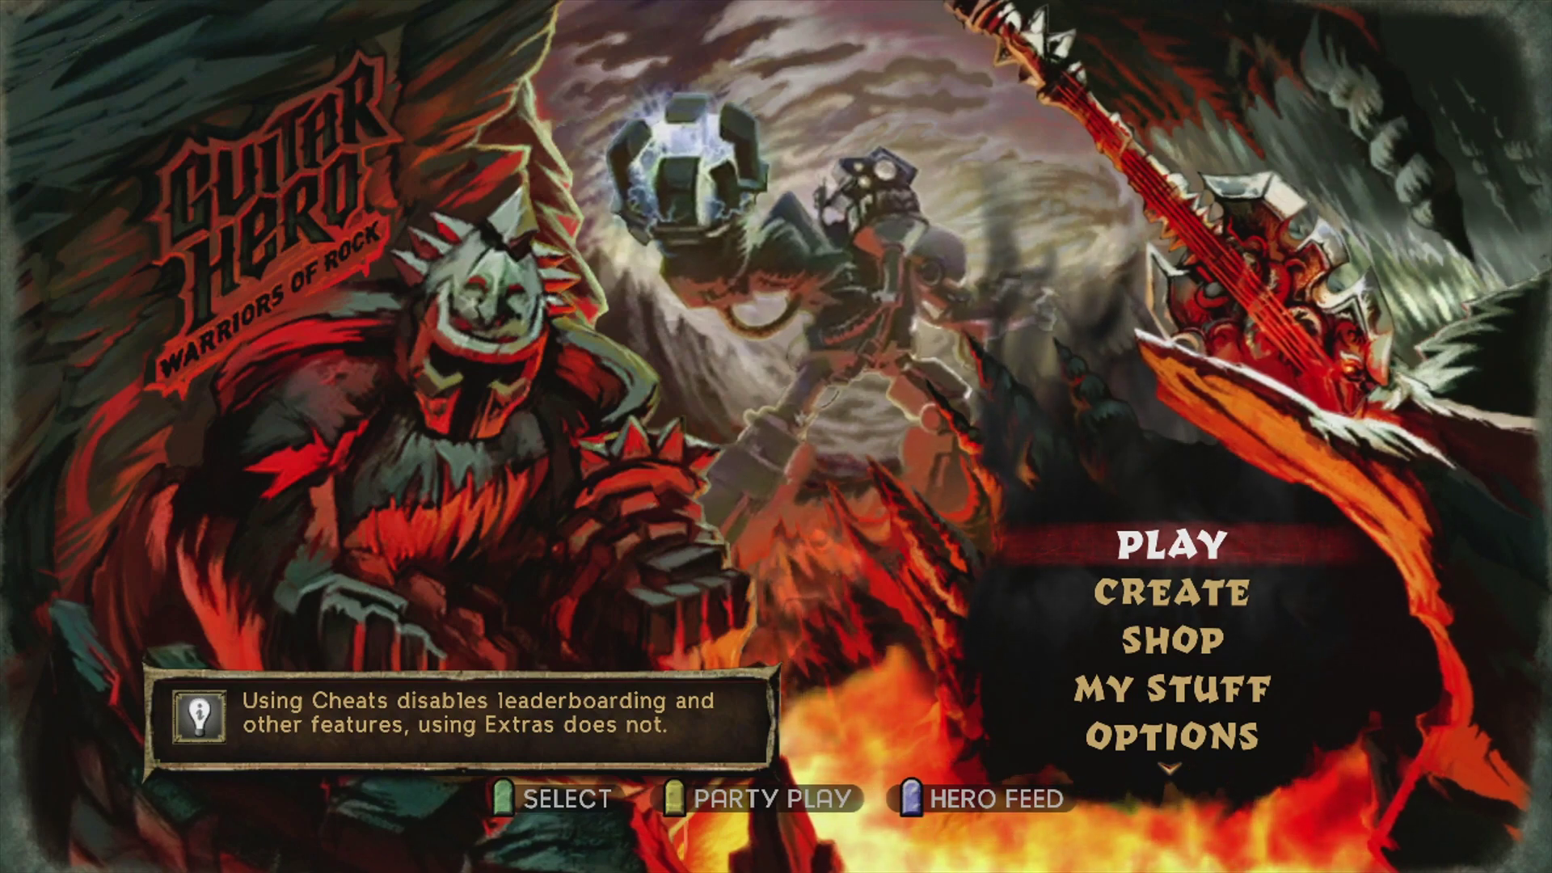
key("Return")
key("Down")
key("Up")
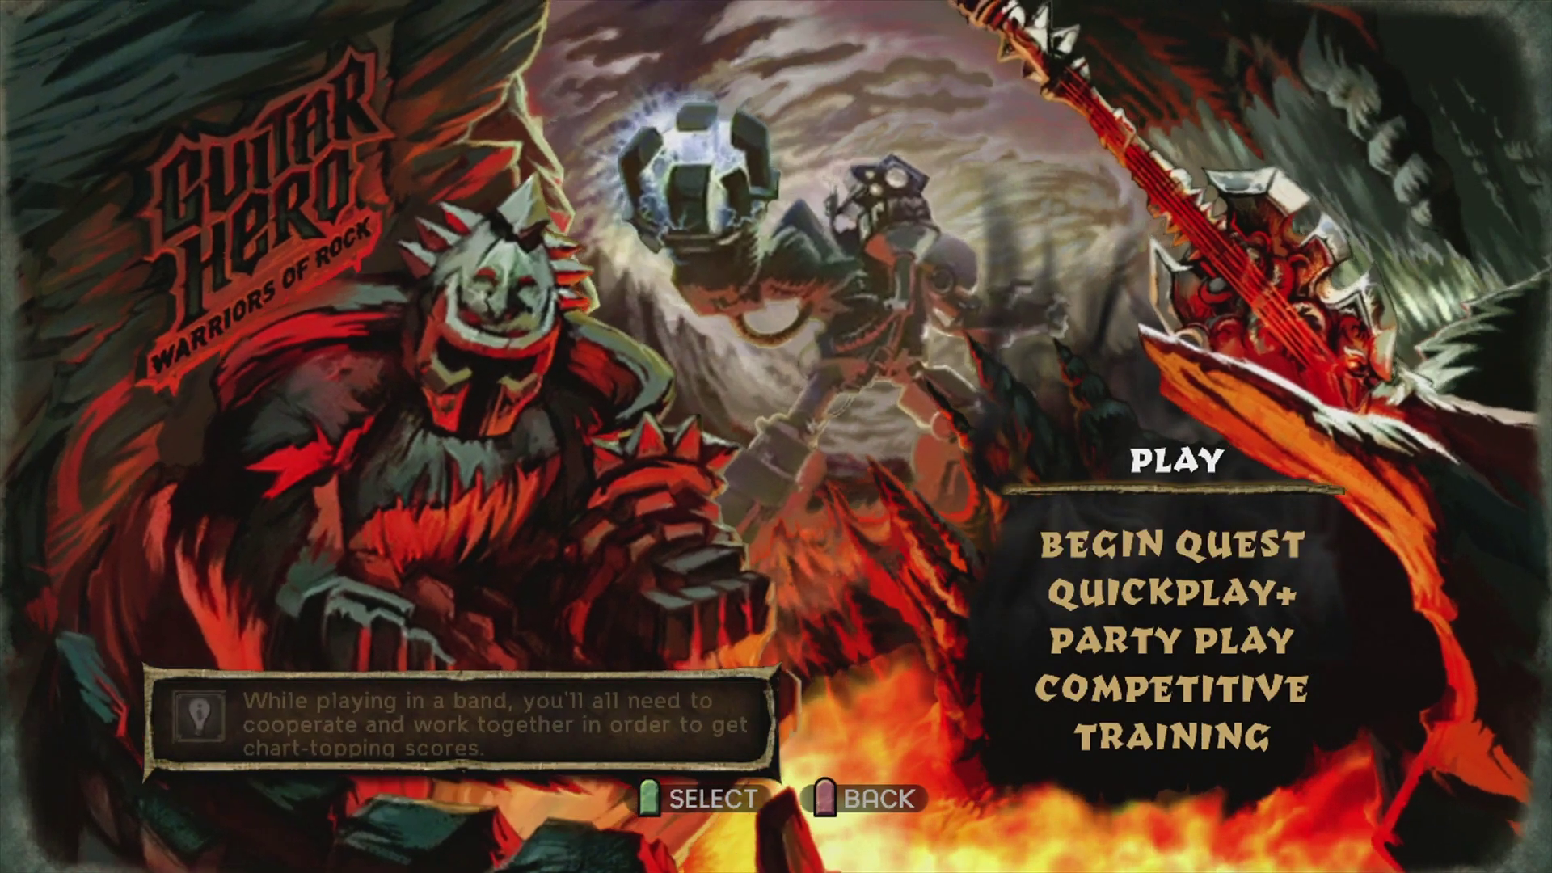
key("Return")
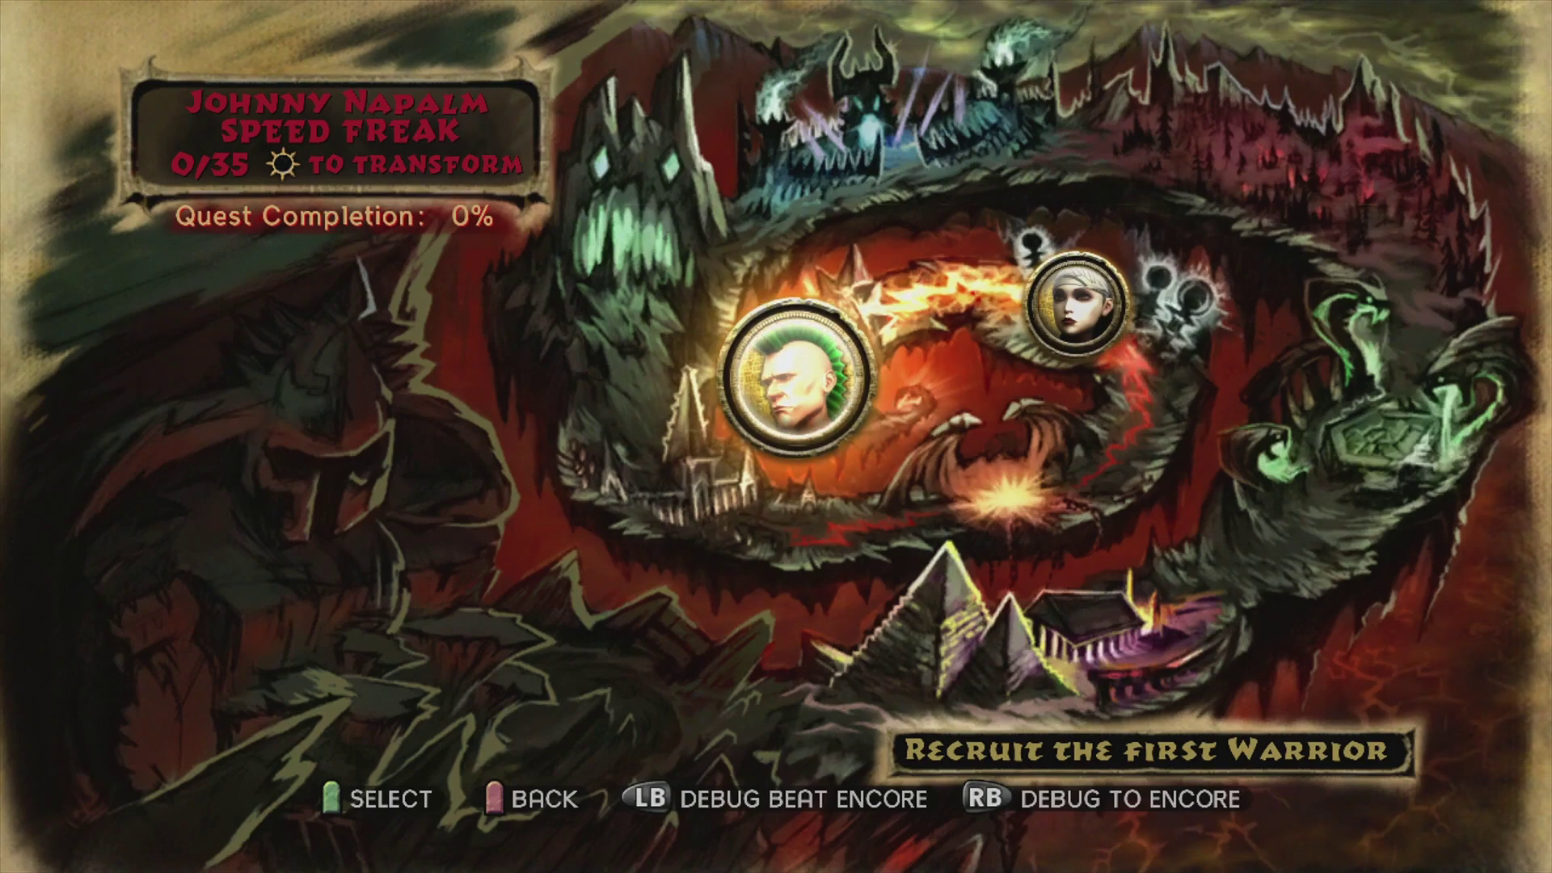
Debug-beat the Johnny, Echo, Judy, Austin and 2112 - The Cave chapters.
key("q")
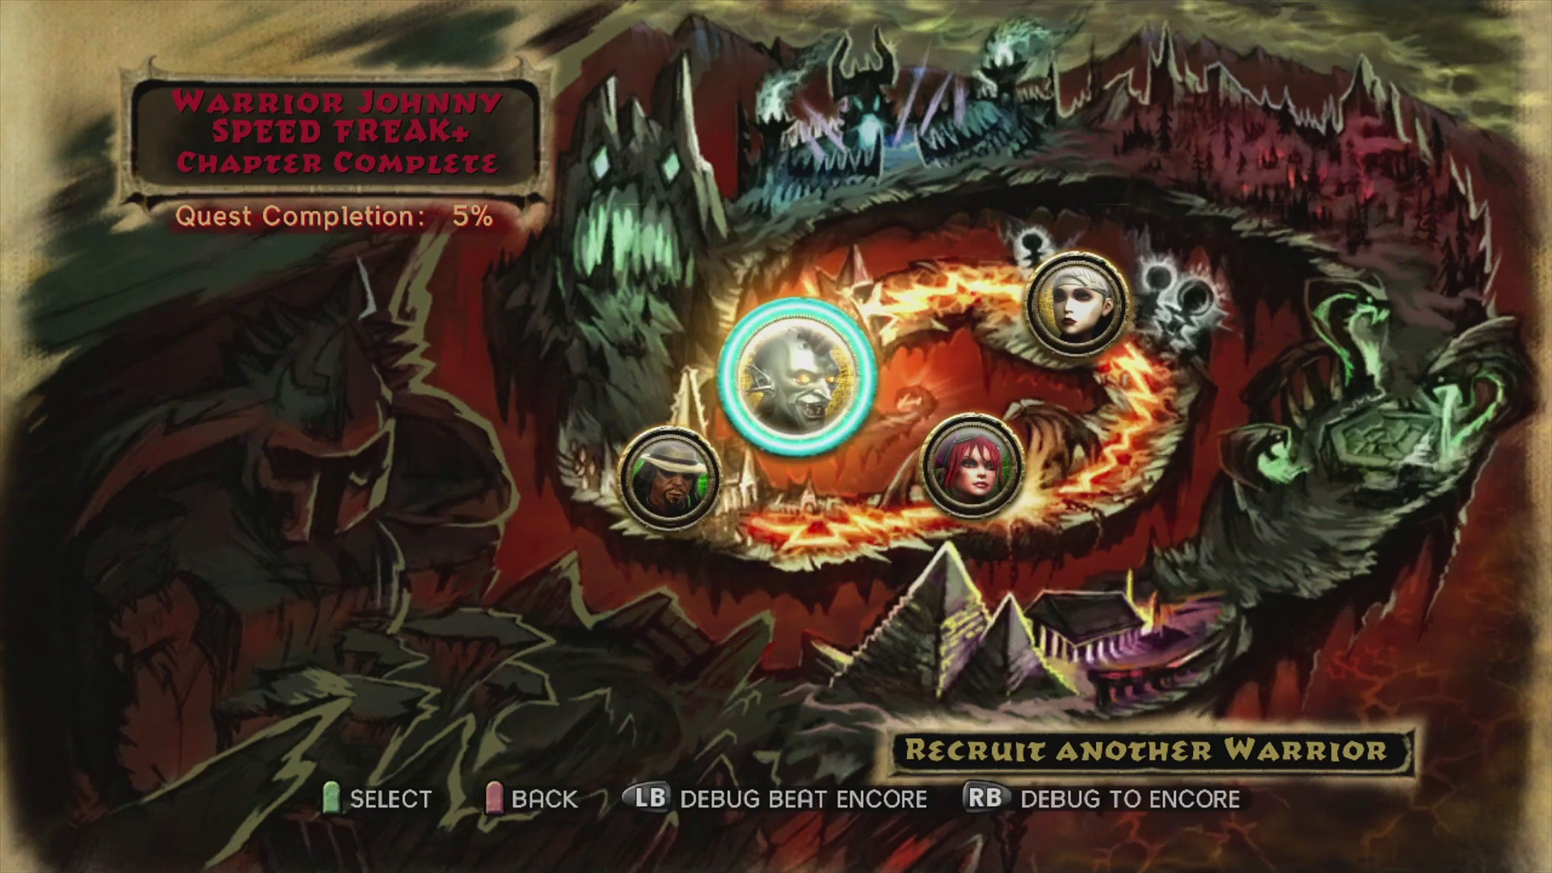
key("Right")
key("q")
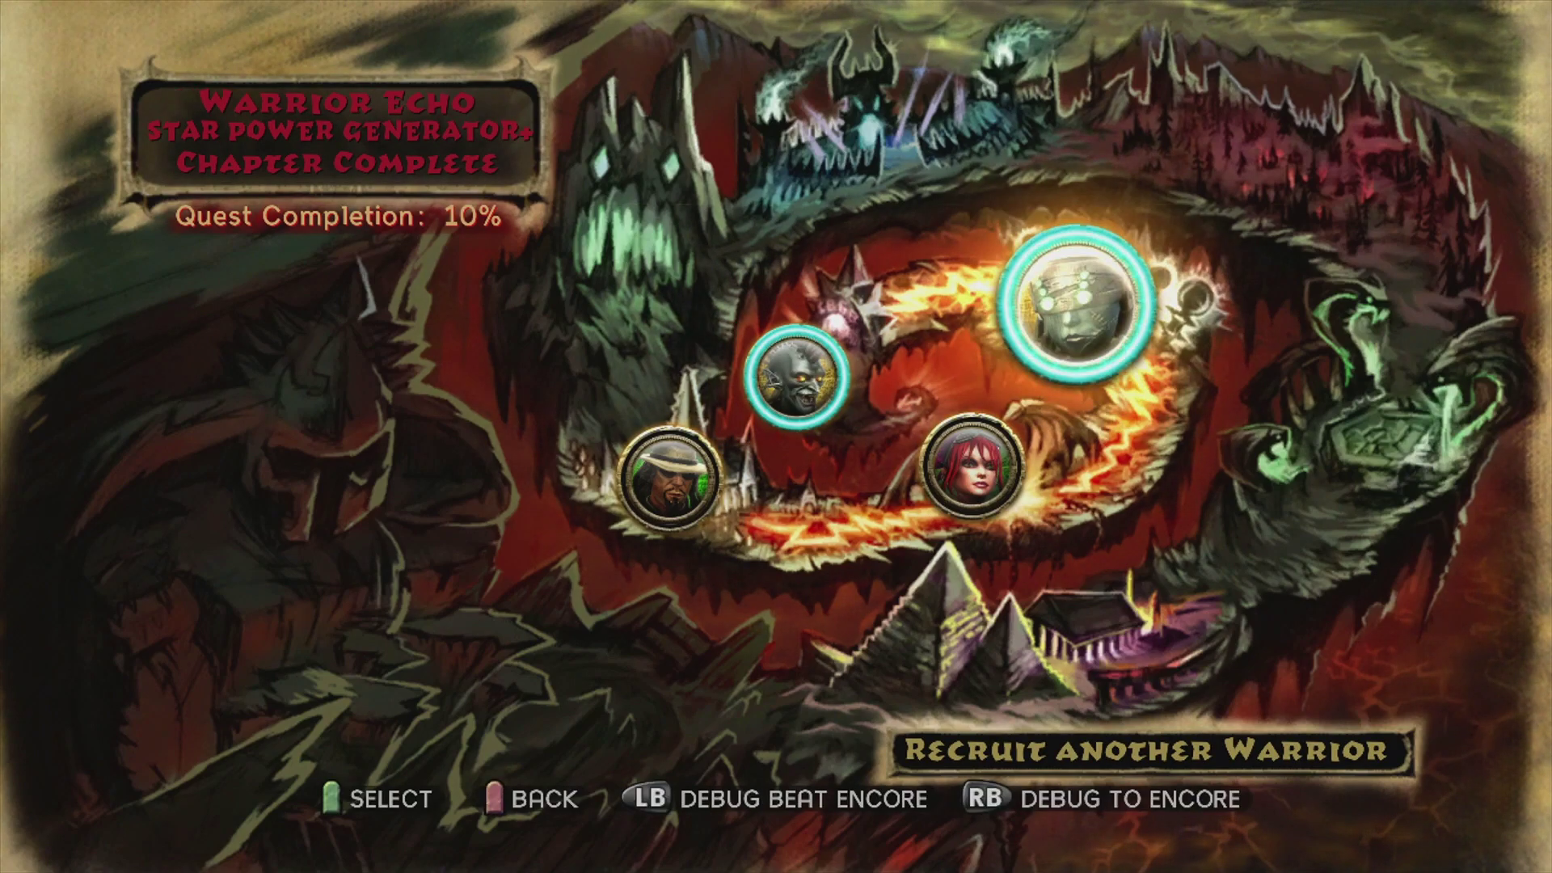
key("Down")
key("q")
key("Left")
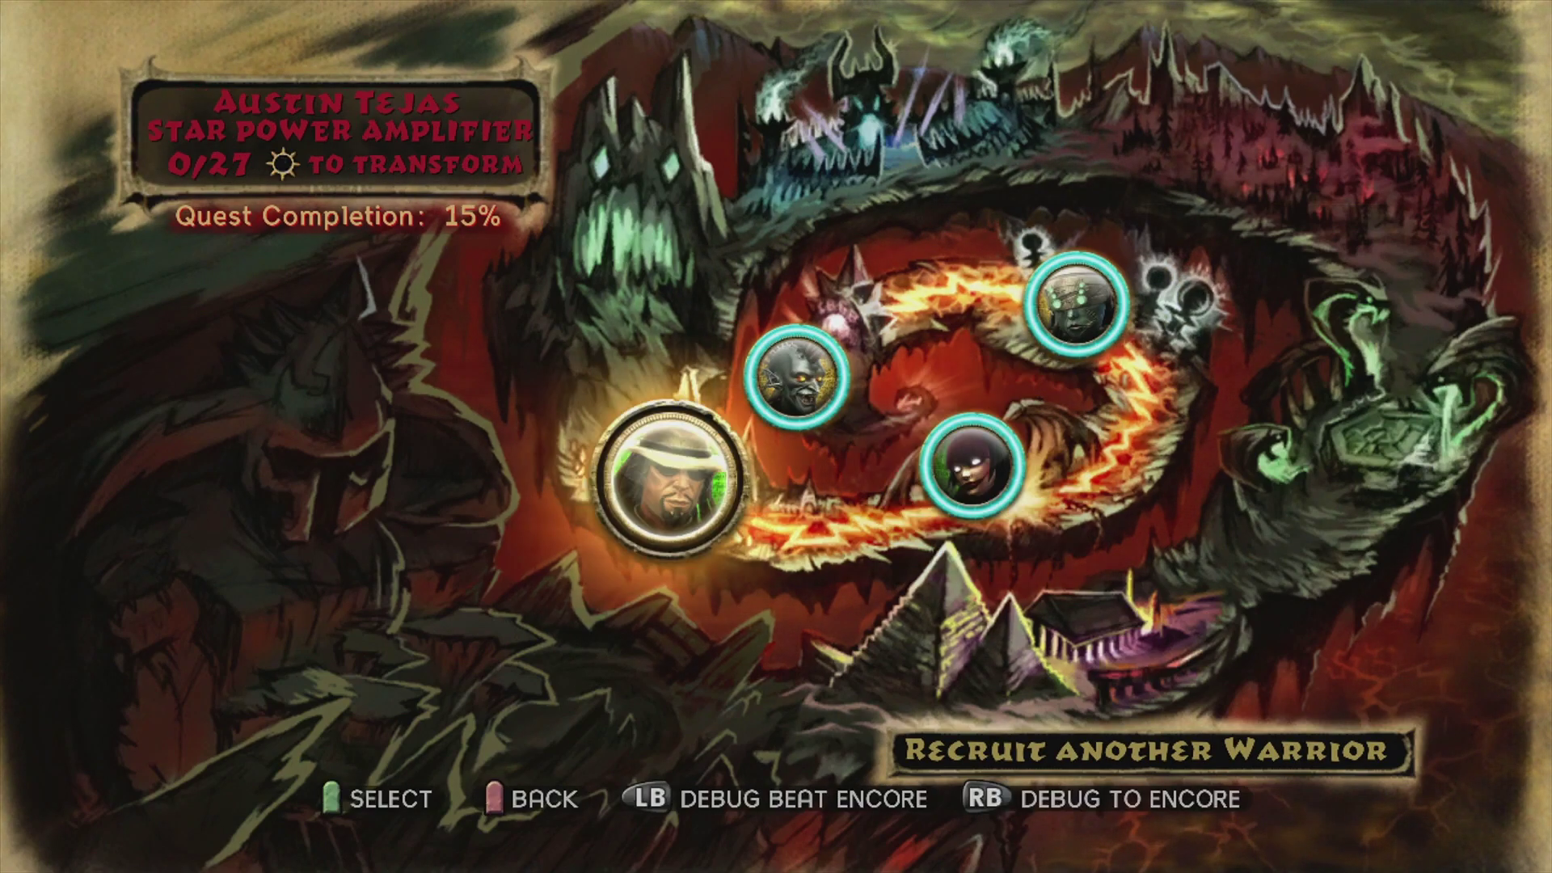
key("q")
key("Up")
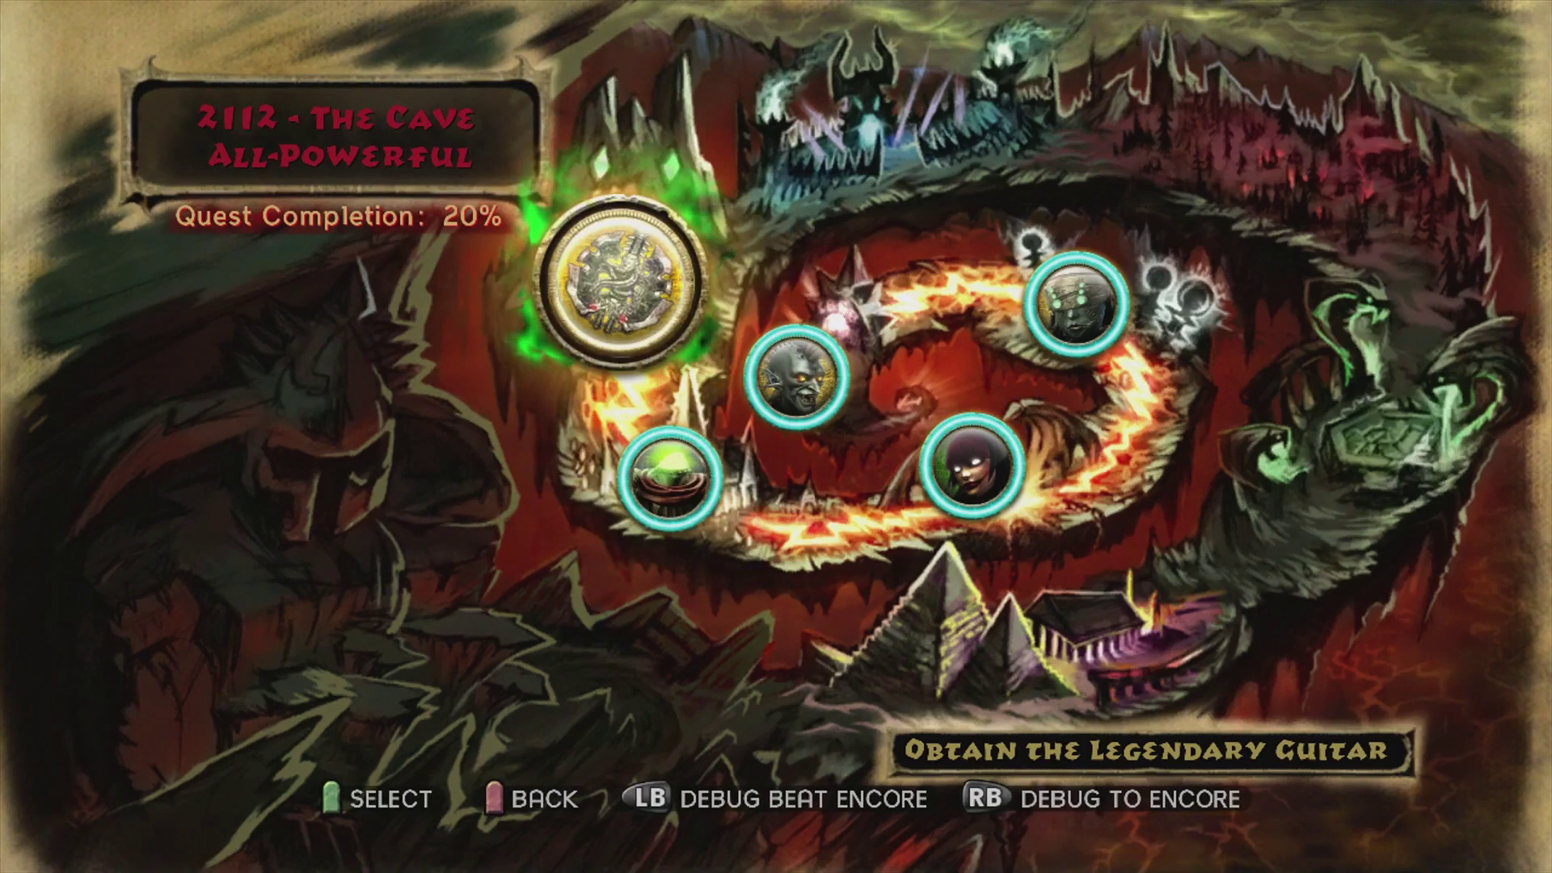
key("q")
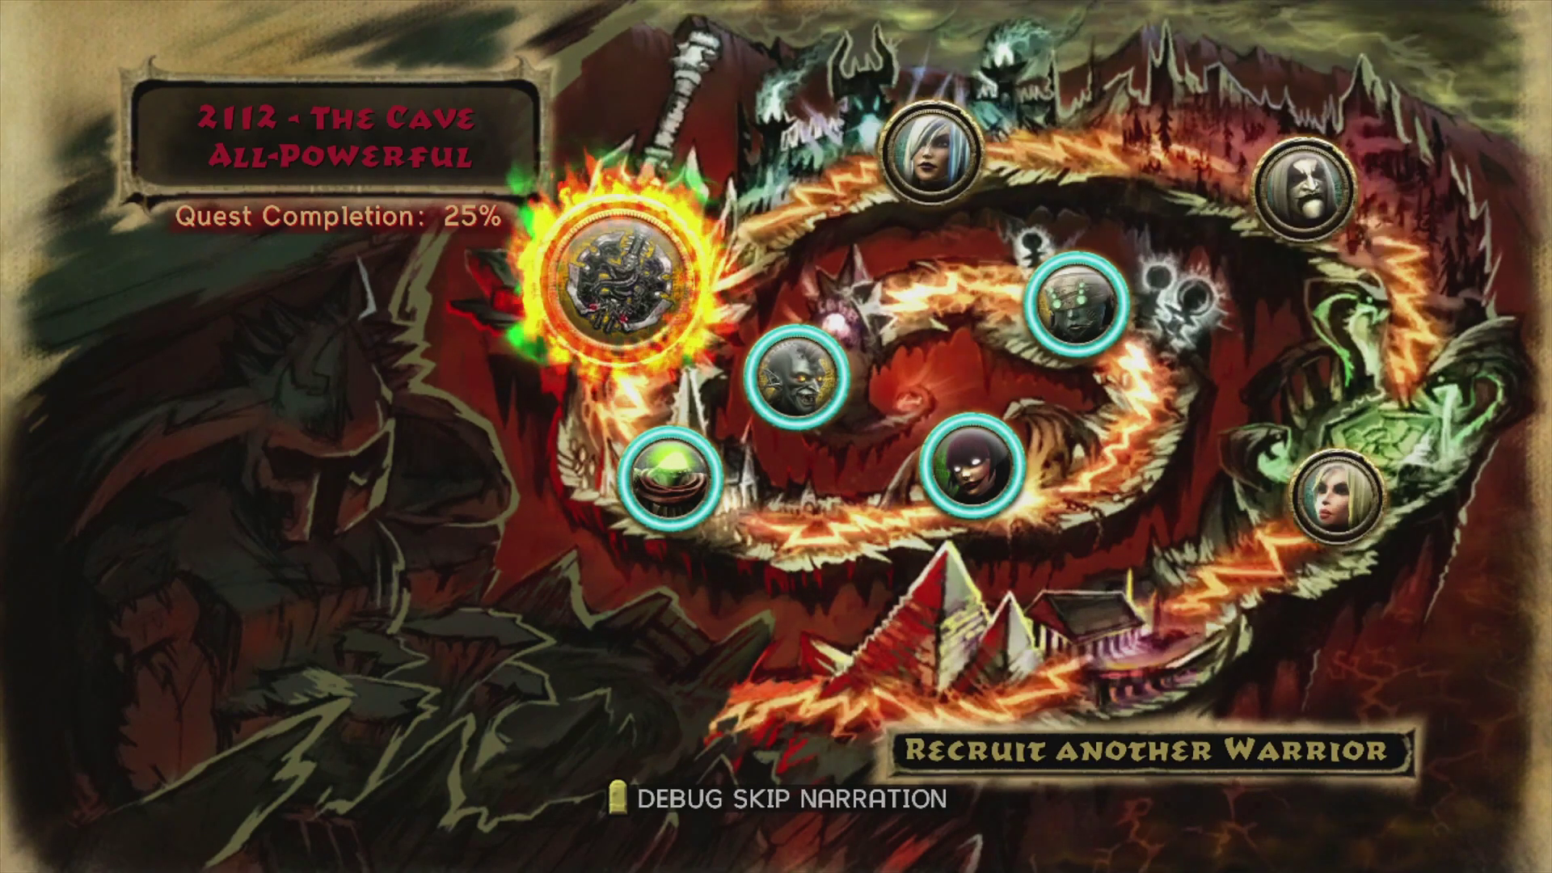
Debug-beat the Pandora, Lars, Casey Lynch, Axel and The Final Battle chapters.
key("Right")
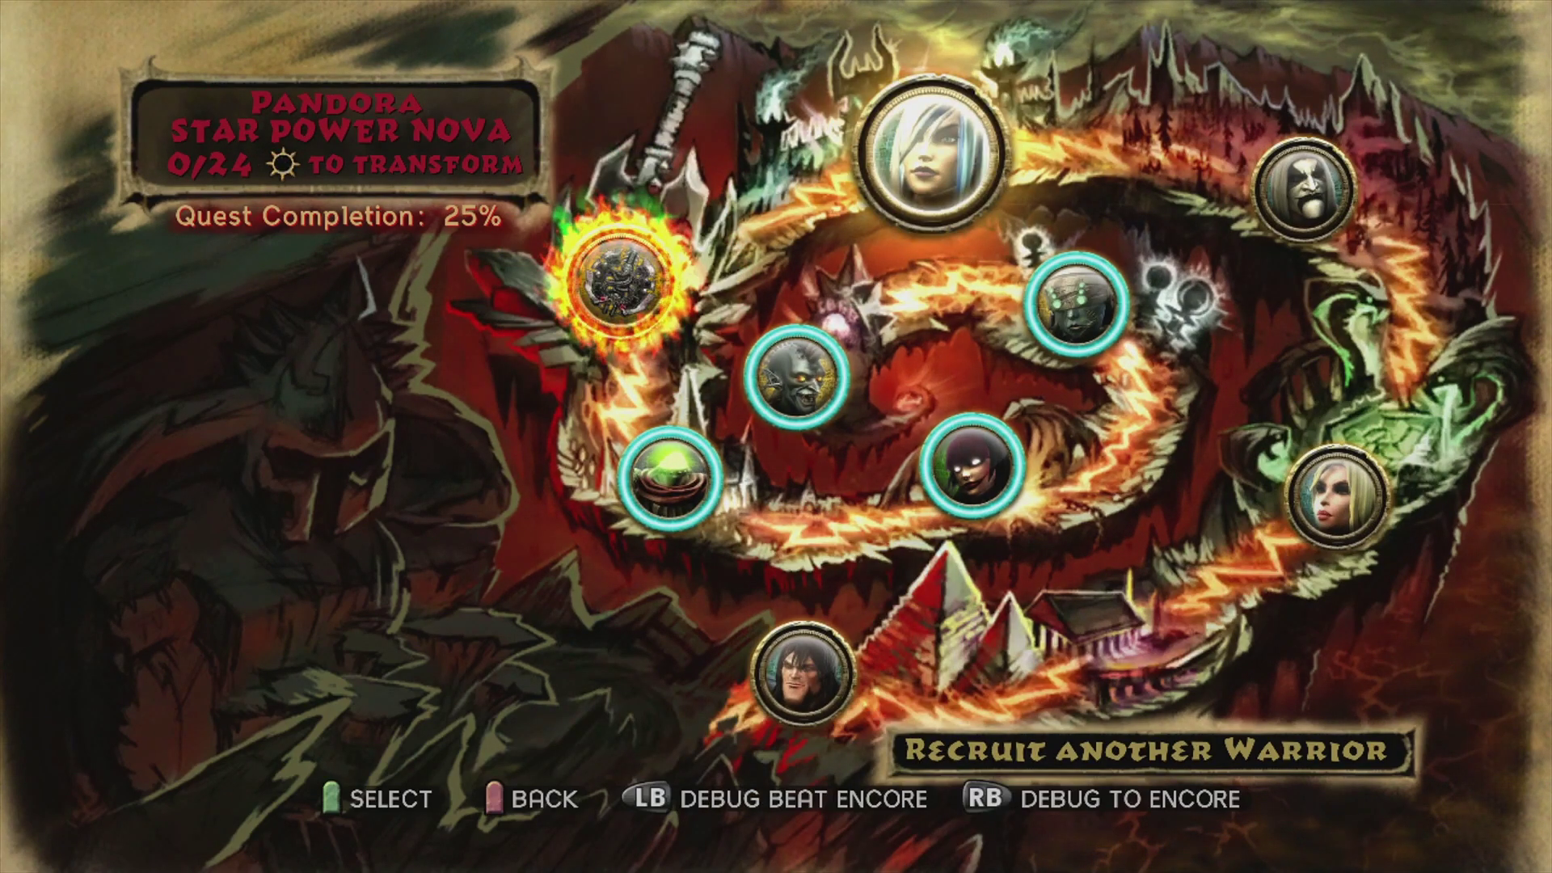
key("q")
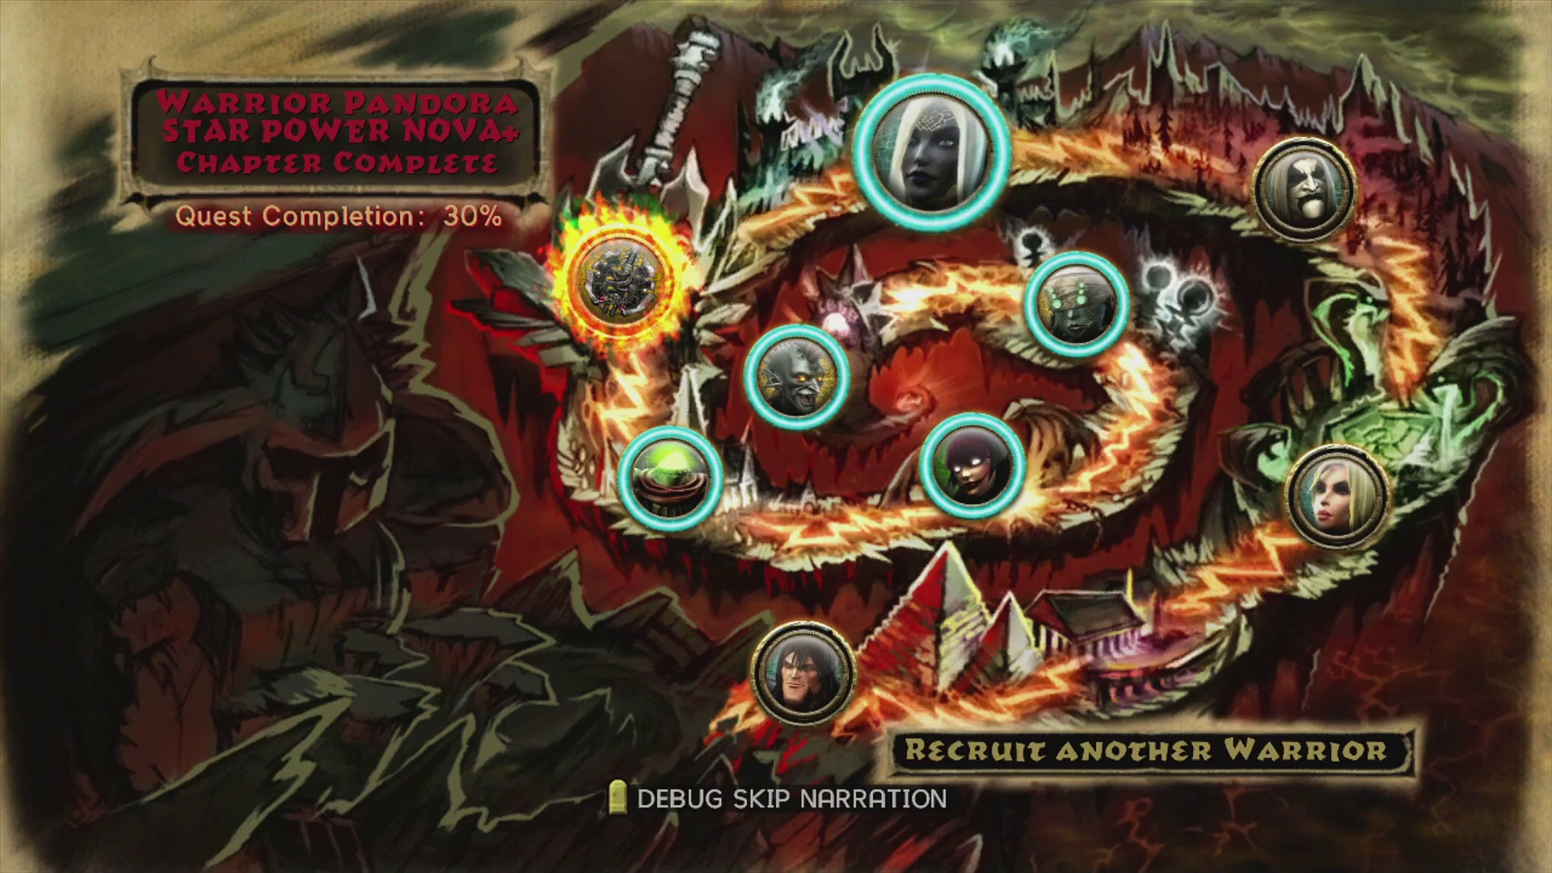
key("Right")
key("q")
key("Down")
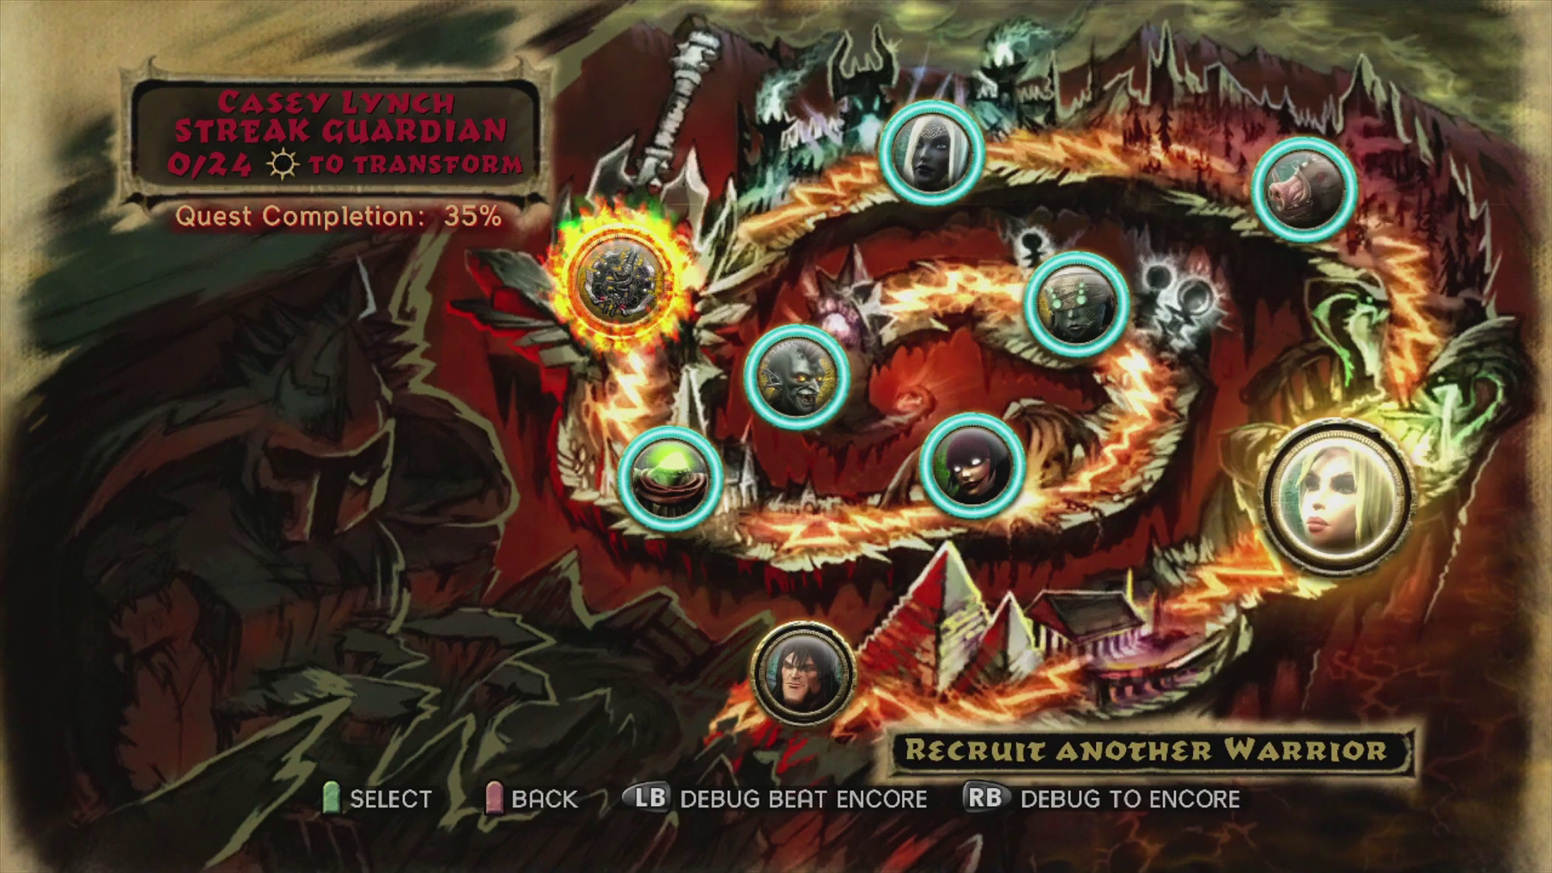
key("q")
key("Down")
key("q")
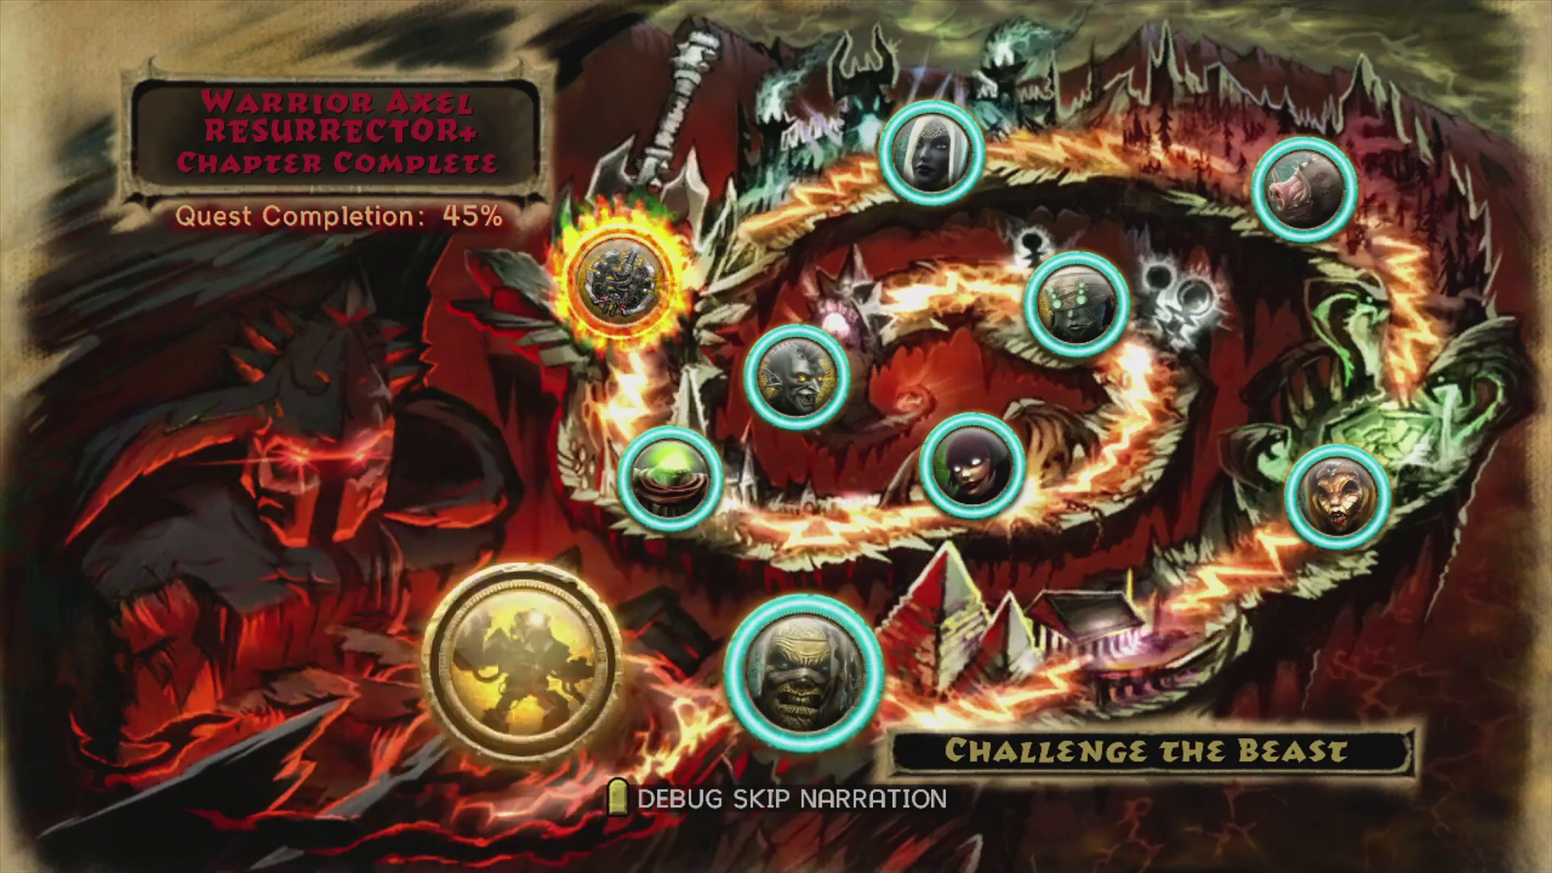
key("Left")
key("q")
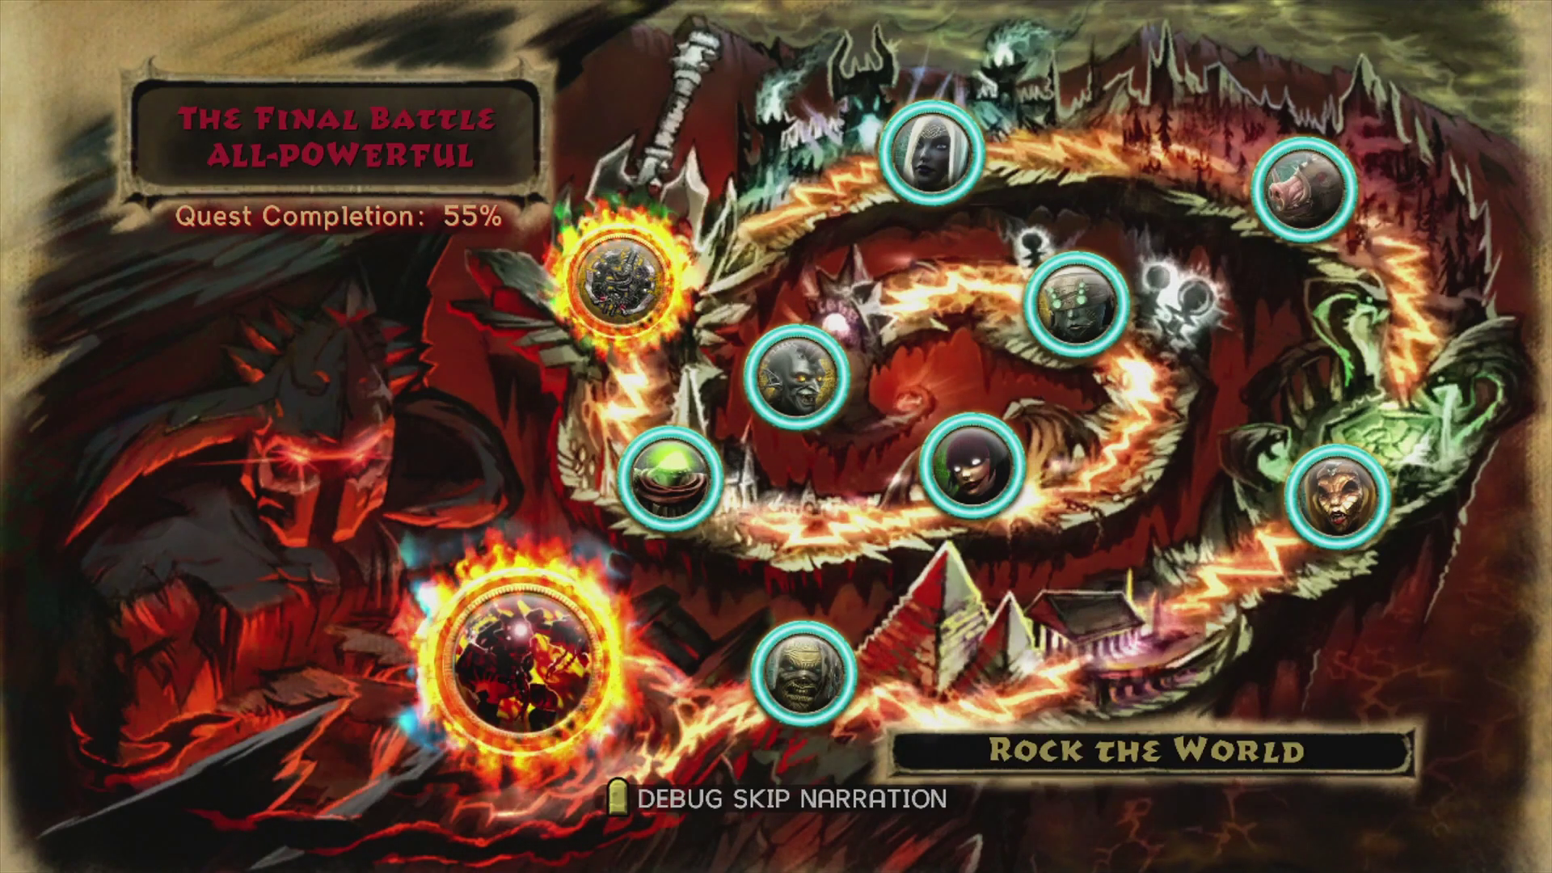
Debug-dominate the Warrior Johnny, Echo and Judy chapters and the next warrior's chapter.
key("Left")
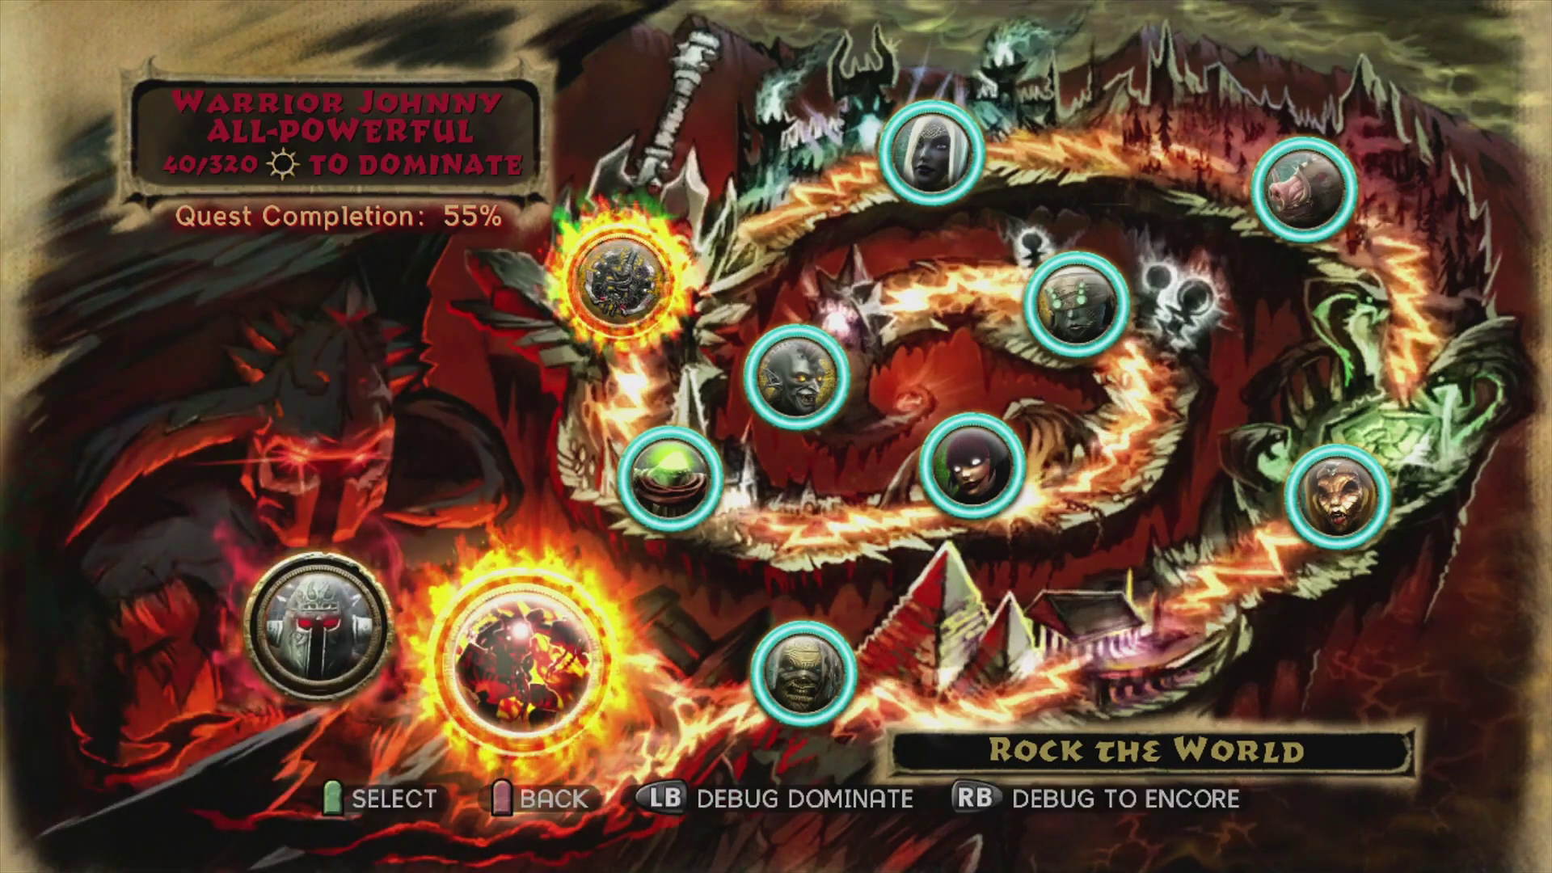
key("q")
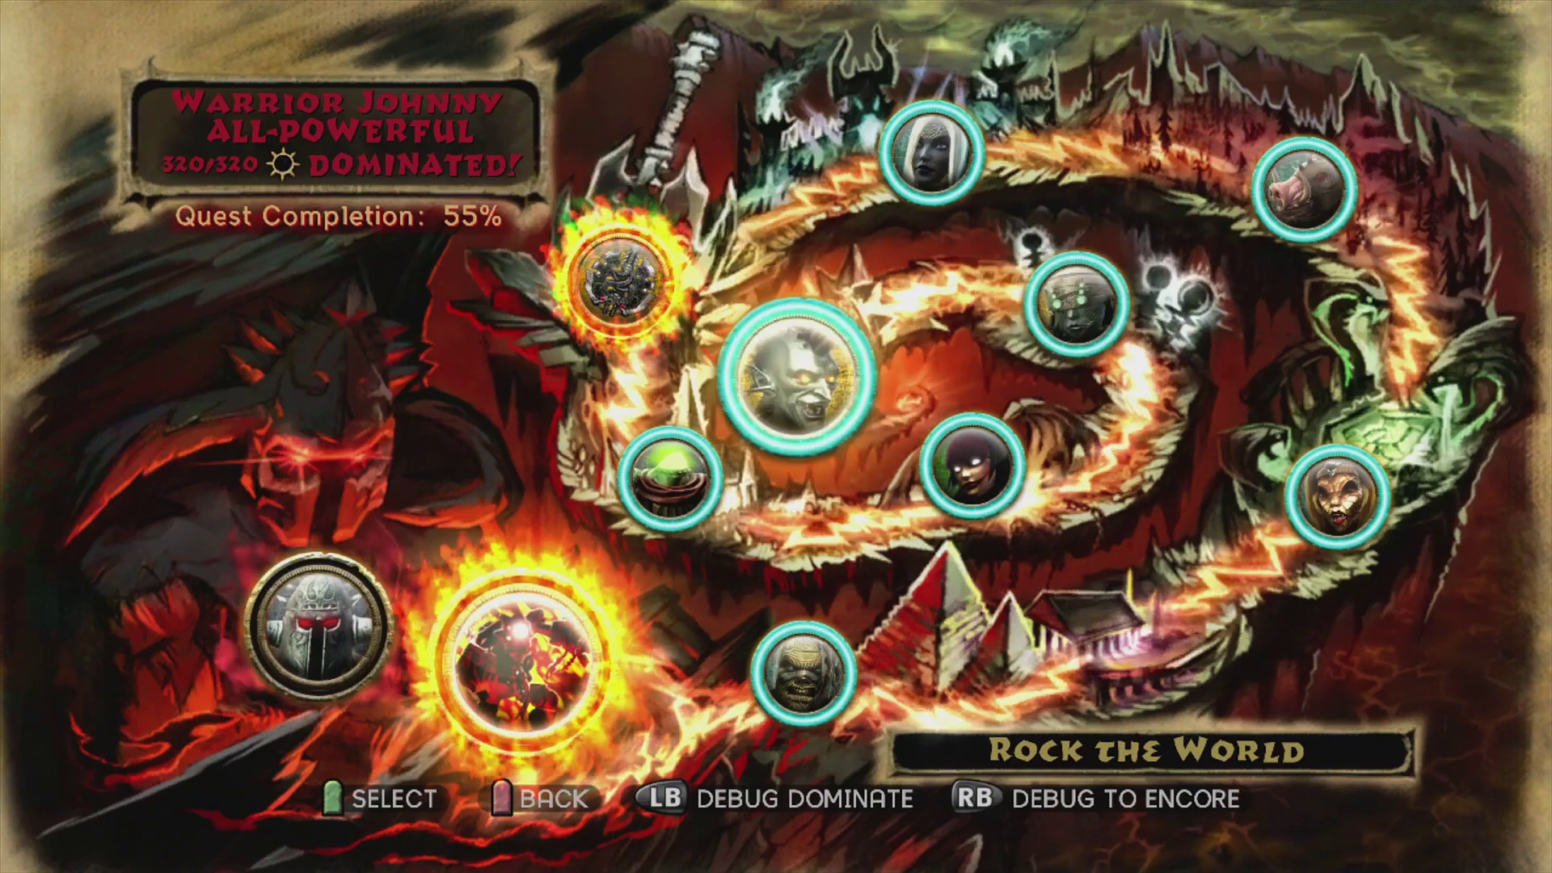
key("Right")
key("q")
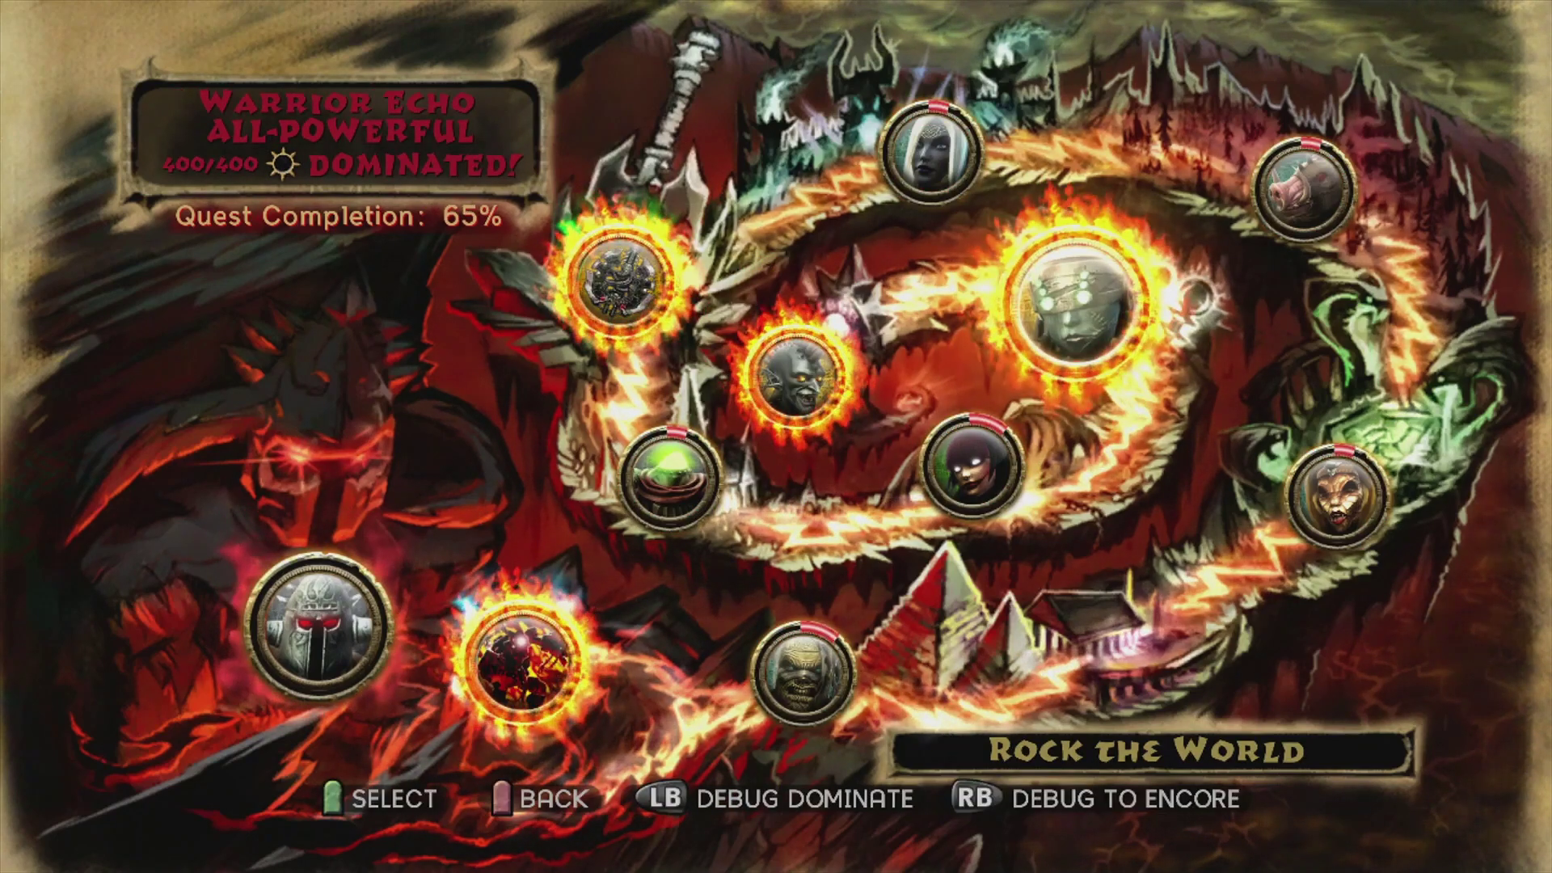
key("Right")
key("q")
key("Left")
key("q")
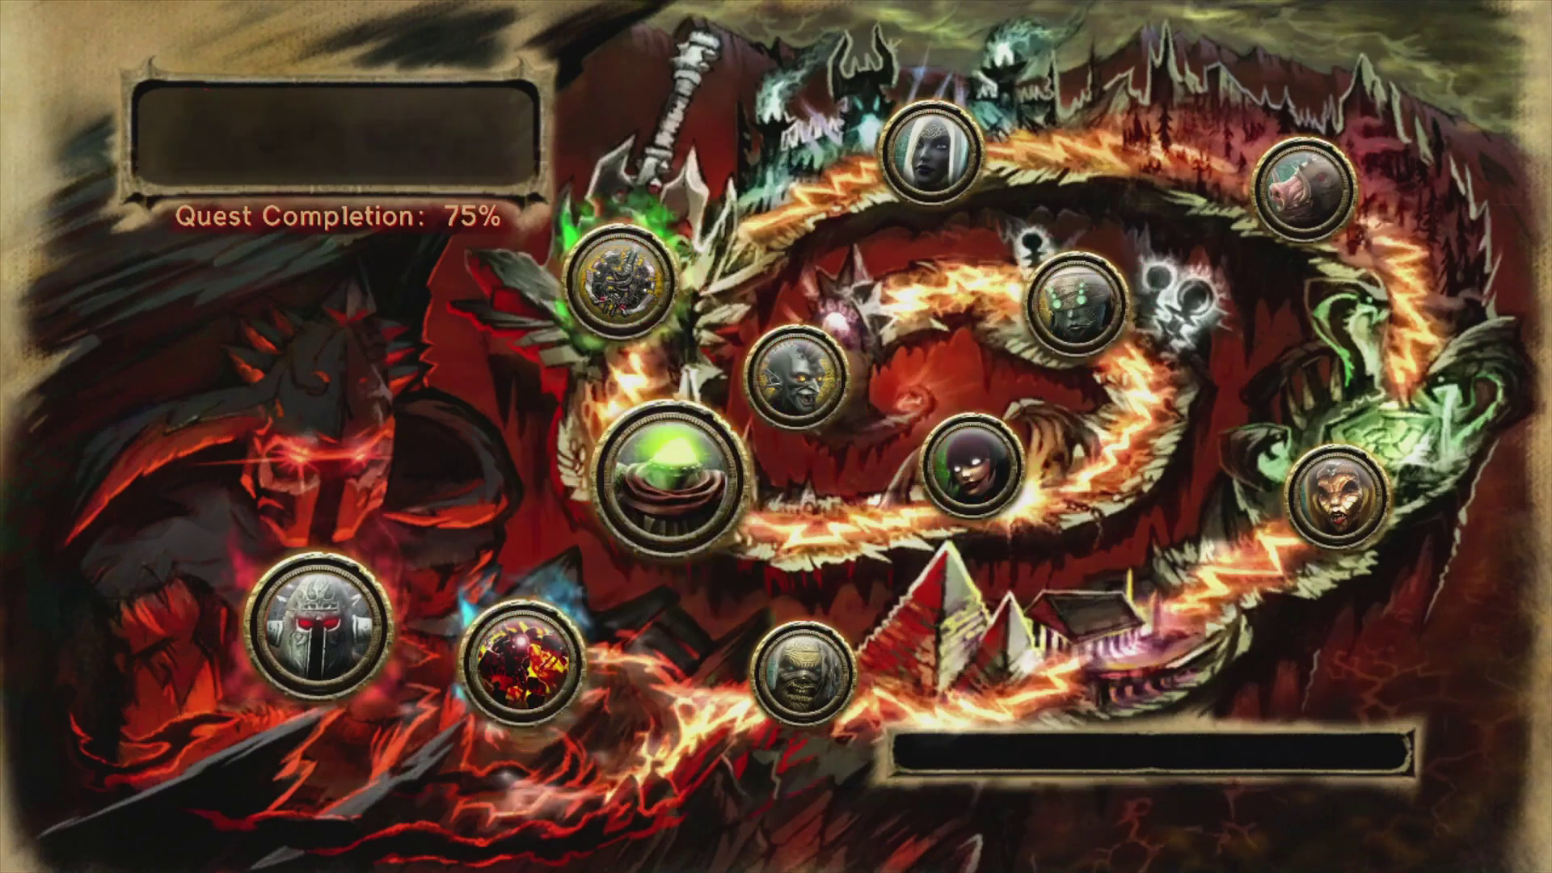
Debug-dominate the Warrior Pandora, Lars and Axel chapters and the one between, reaching Demigod of Rock.
key("Up")
key("Right")
key("q")
key("Right")
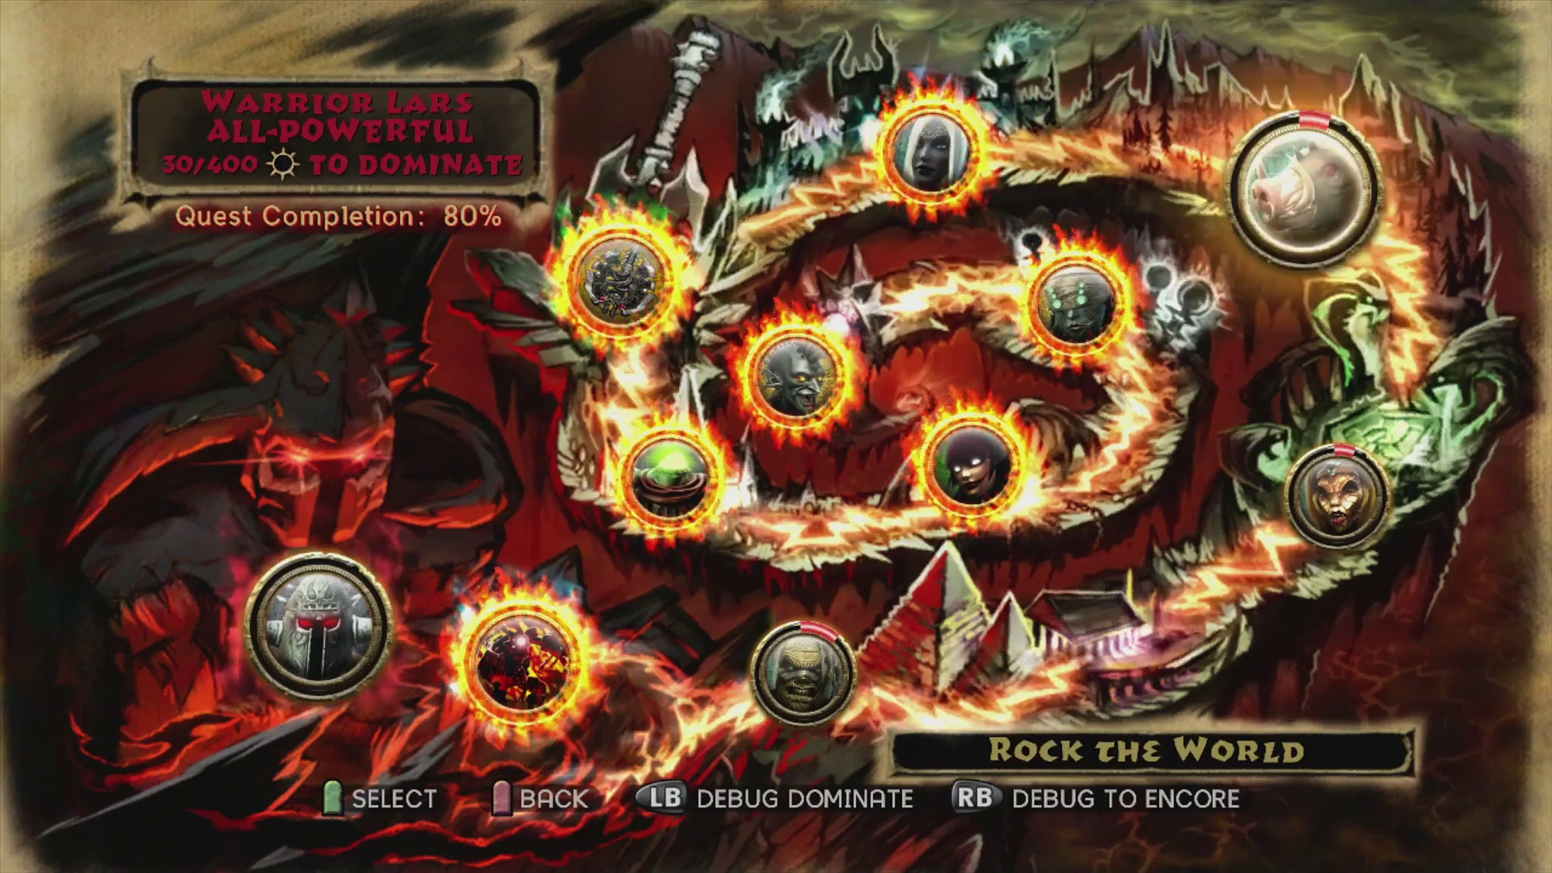
key("q")
key("Down")
key("q")
key("Left")
key("q")
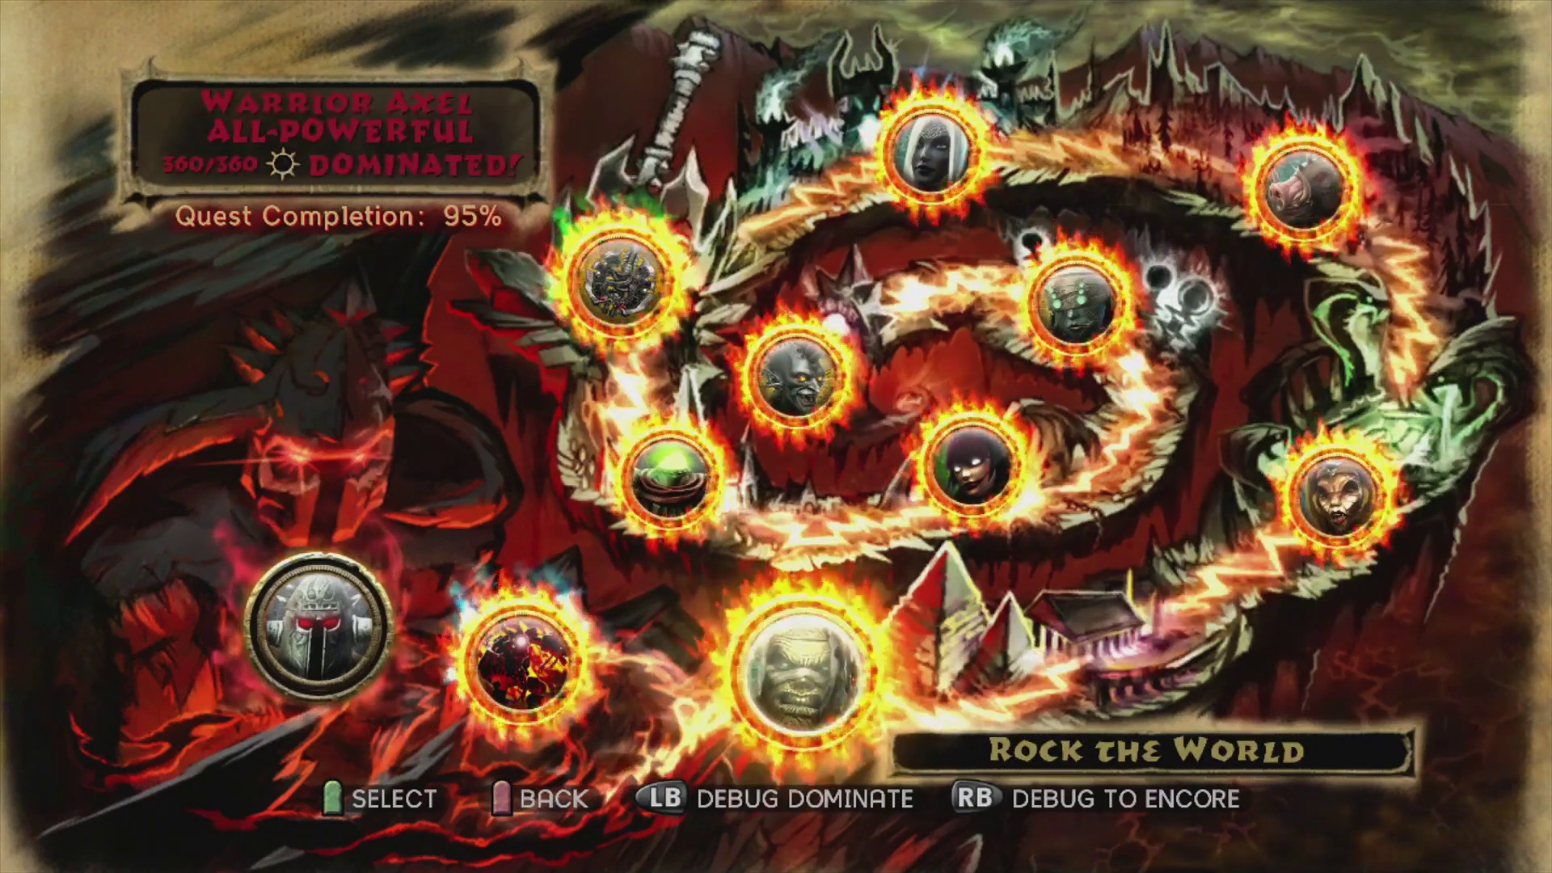
key("Left")
Dominate Demigod of Rock and start Setting Fire To Sleeping Giants.
key("q")
key("Return")
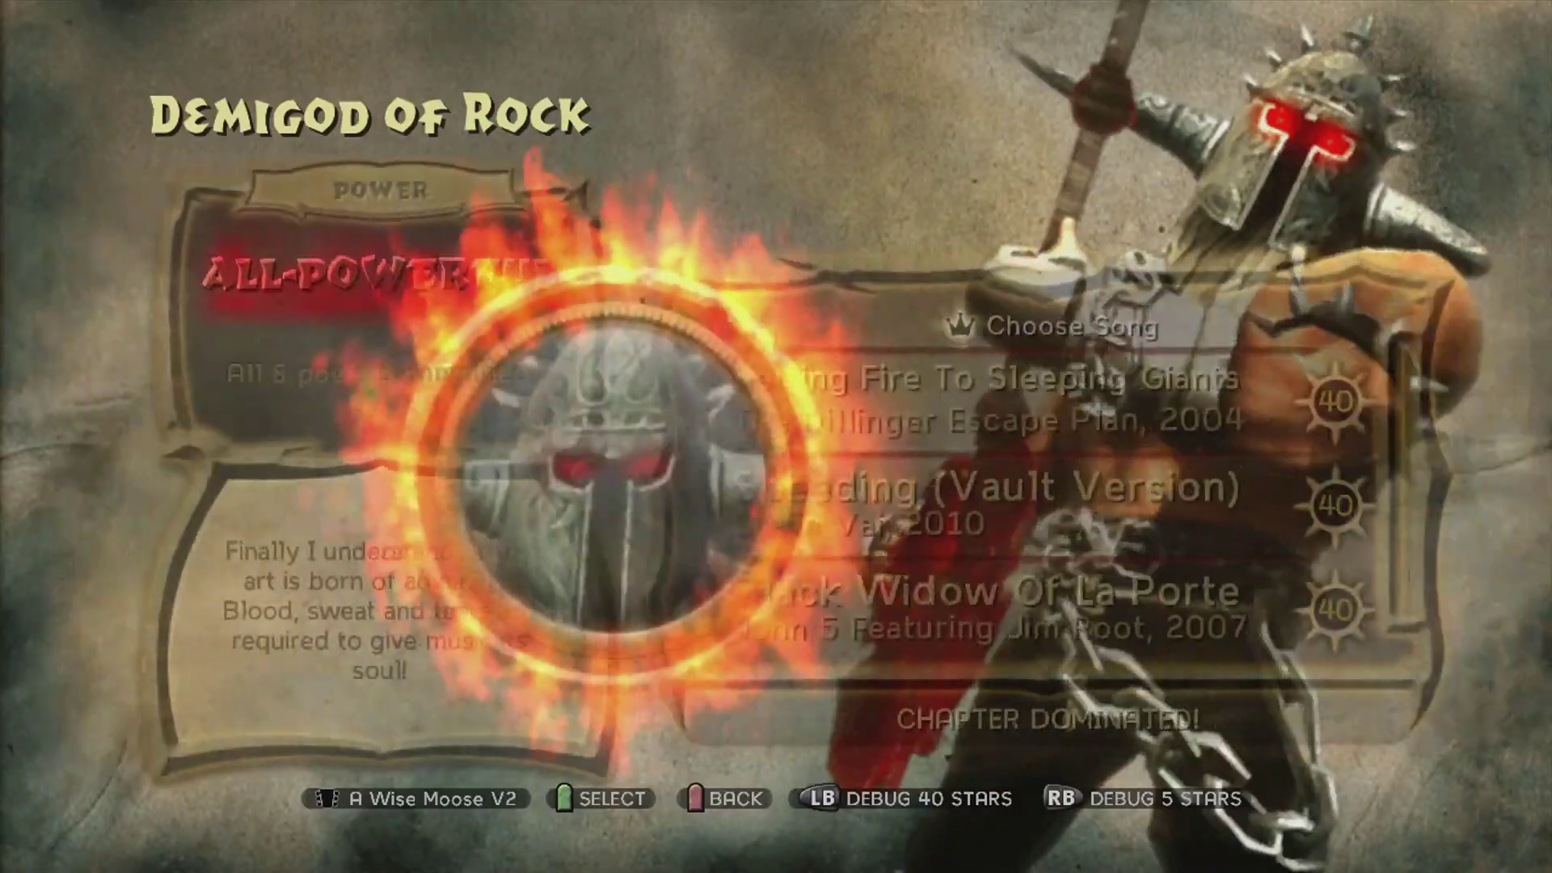
key("Return")
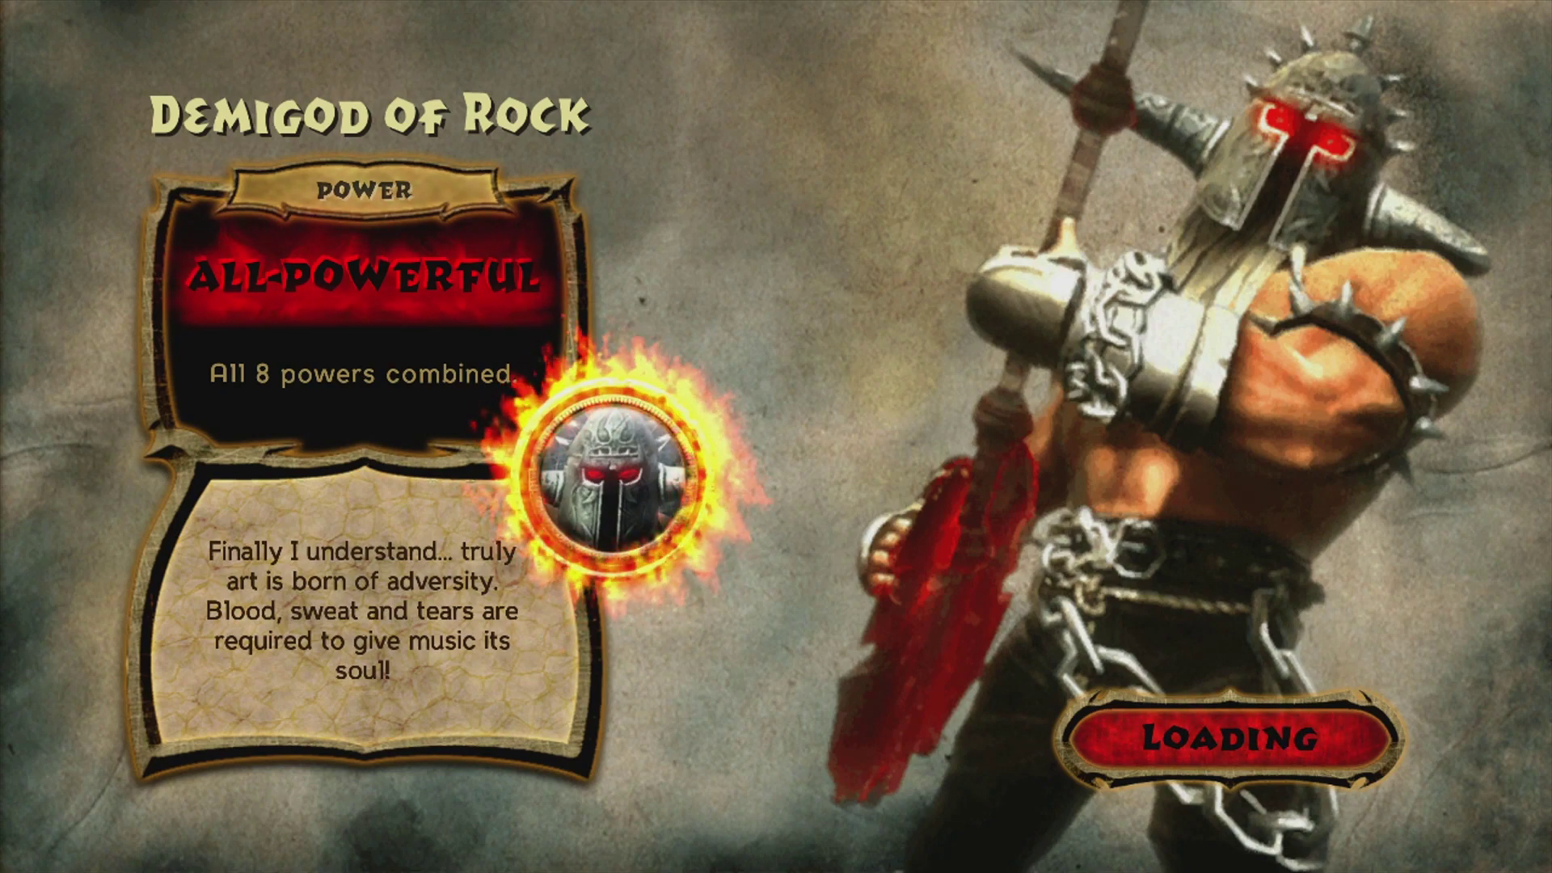
Pause the song and choose Debug Menu > In Game > Play Song > 1 Player.
key("Escape")
key("Down")
key("Down")
key("Down")
key("Down")
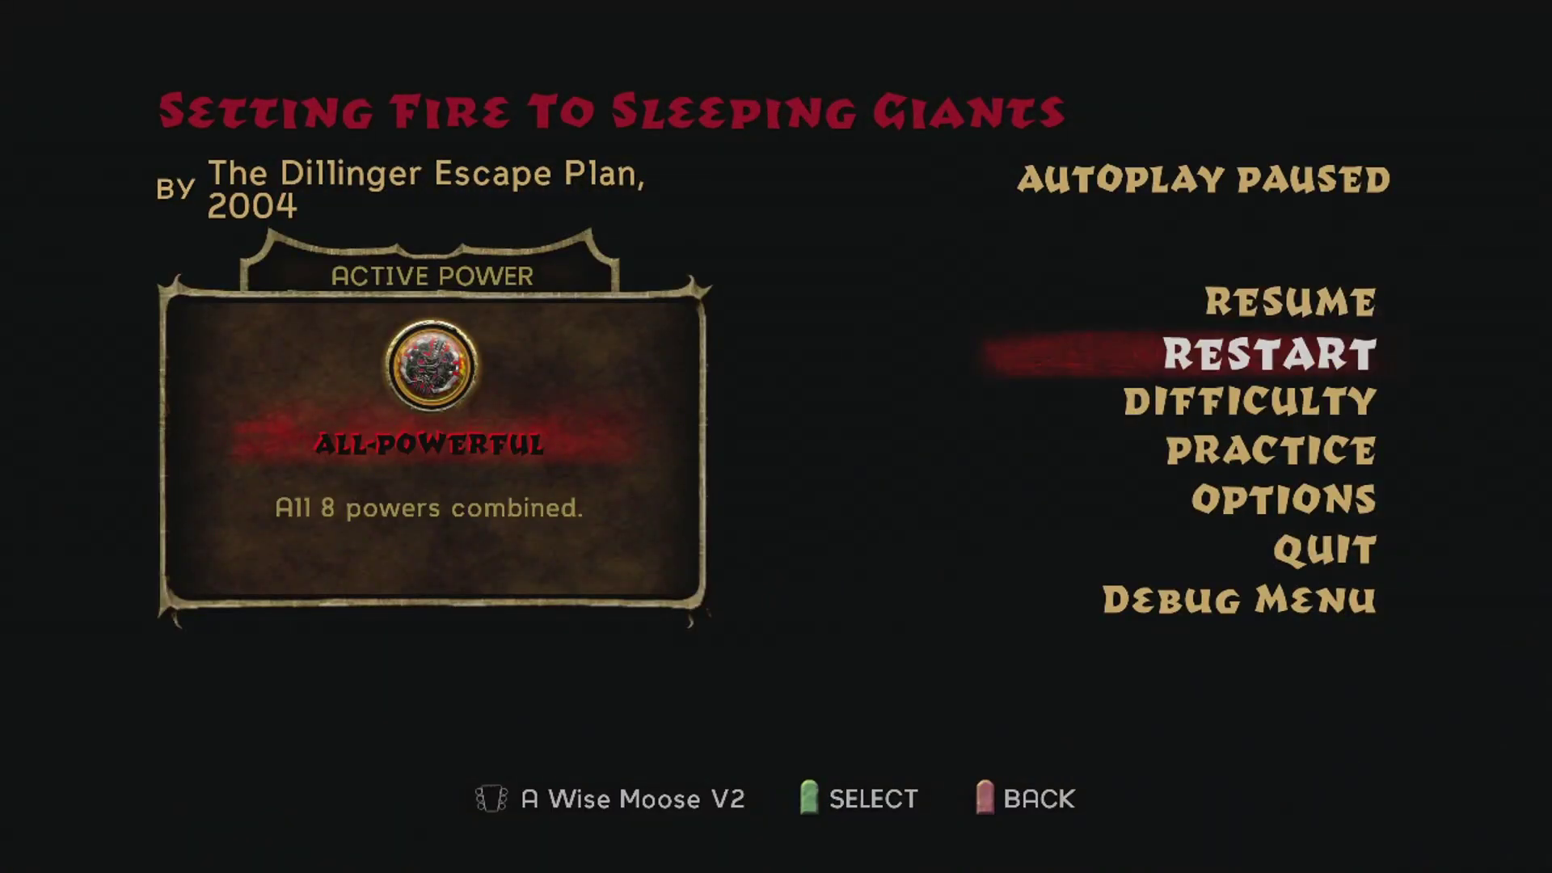
key("Down")
key("Down")
key("Return")
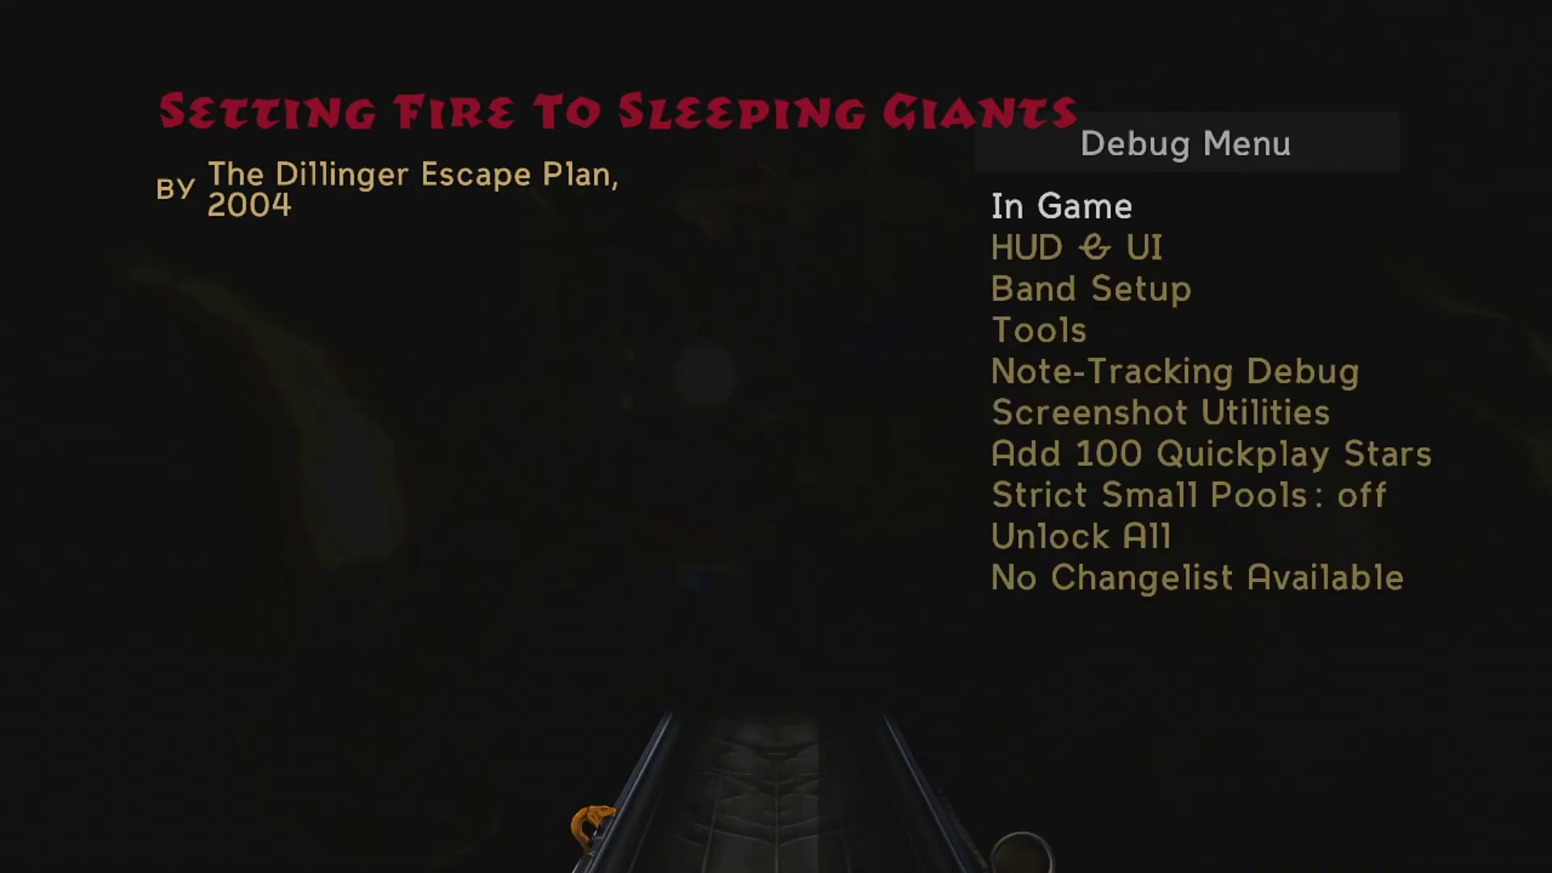
key("Return")
key("Down")
key("Return")
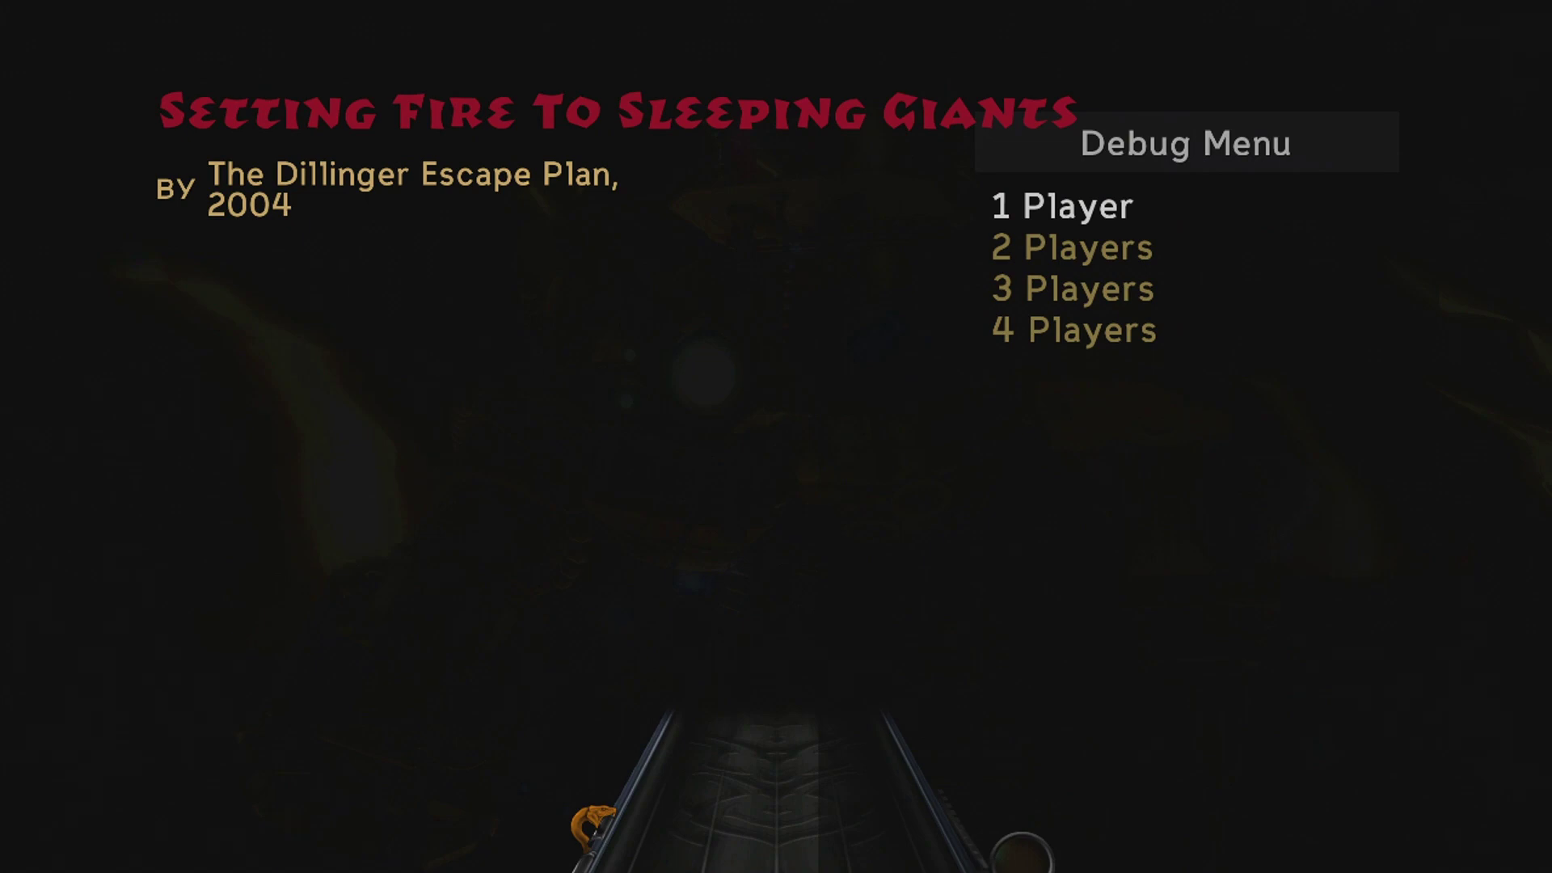
key("Return")
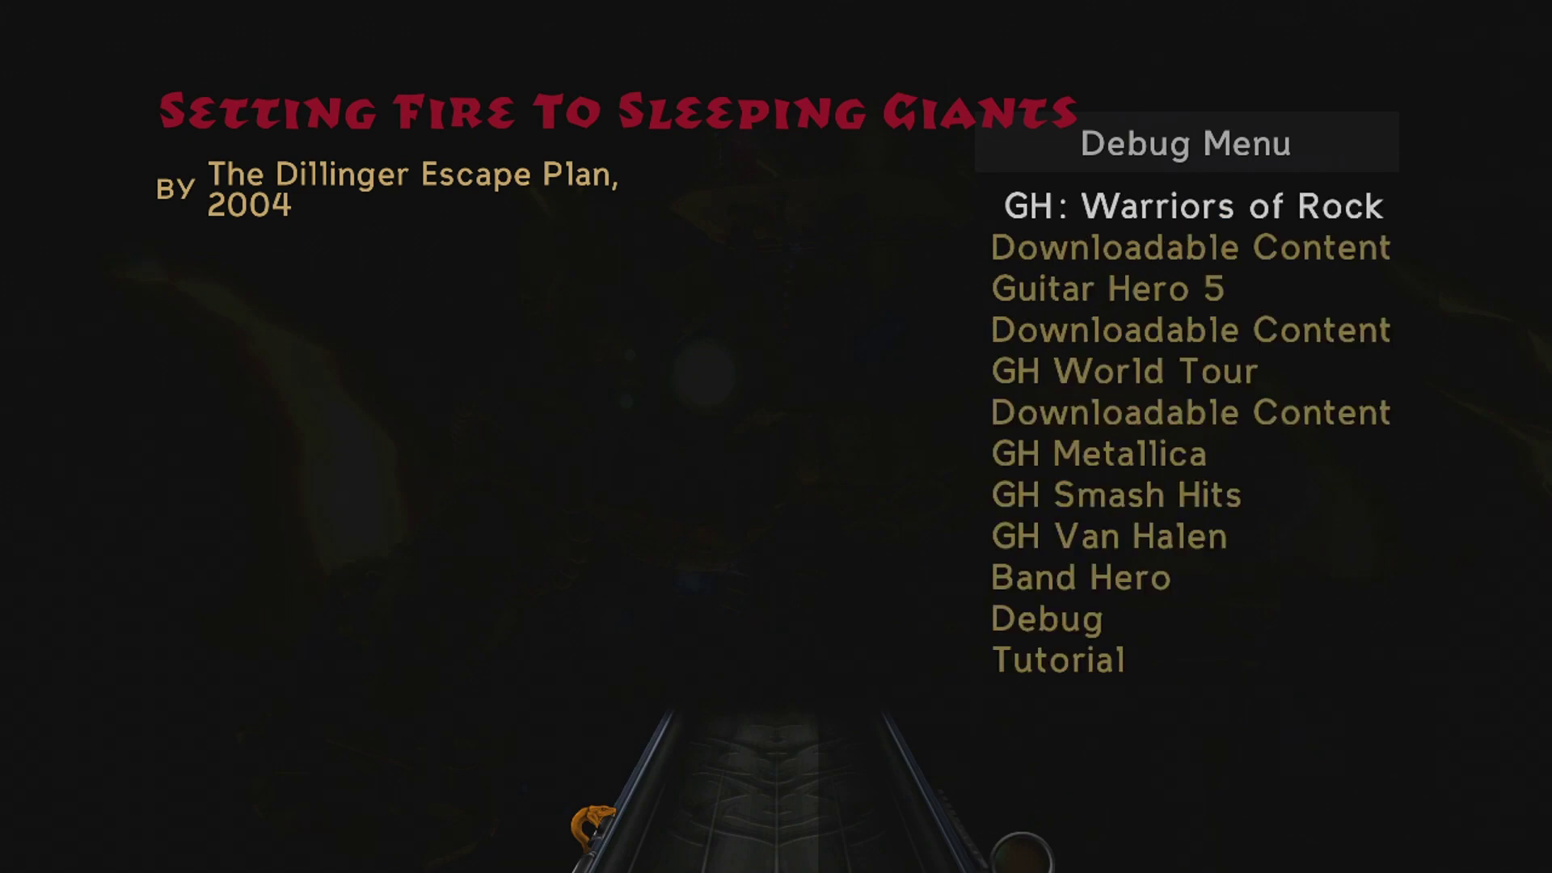
Open GH: Warriors of Rock Downloadable Content and pick A Very Quick 1617 Notes (150% Speed).
key("Down")
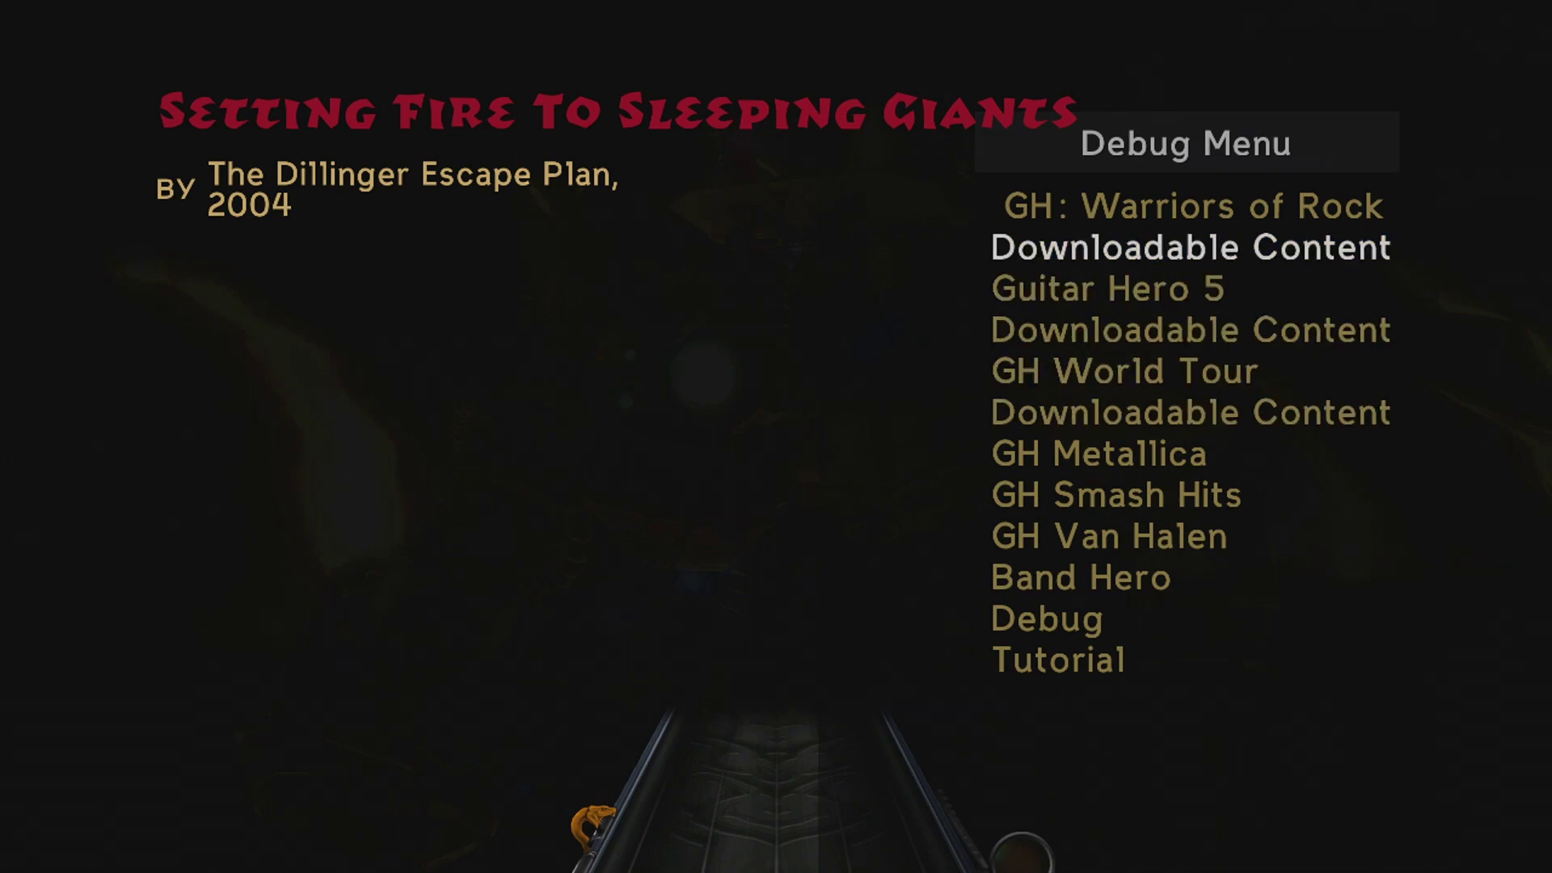
key("Return")
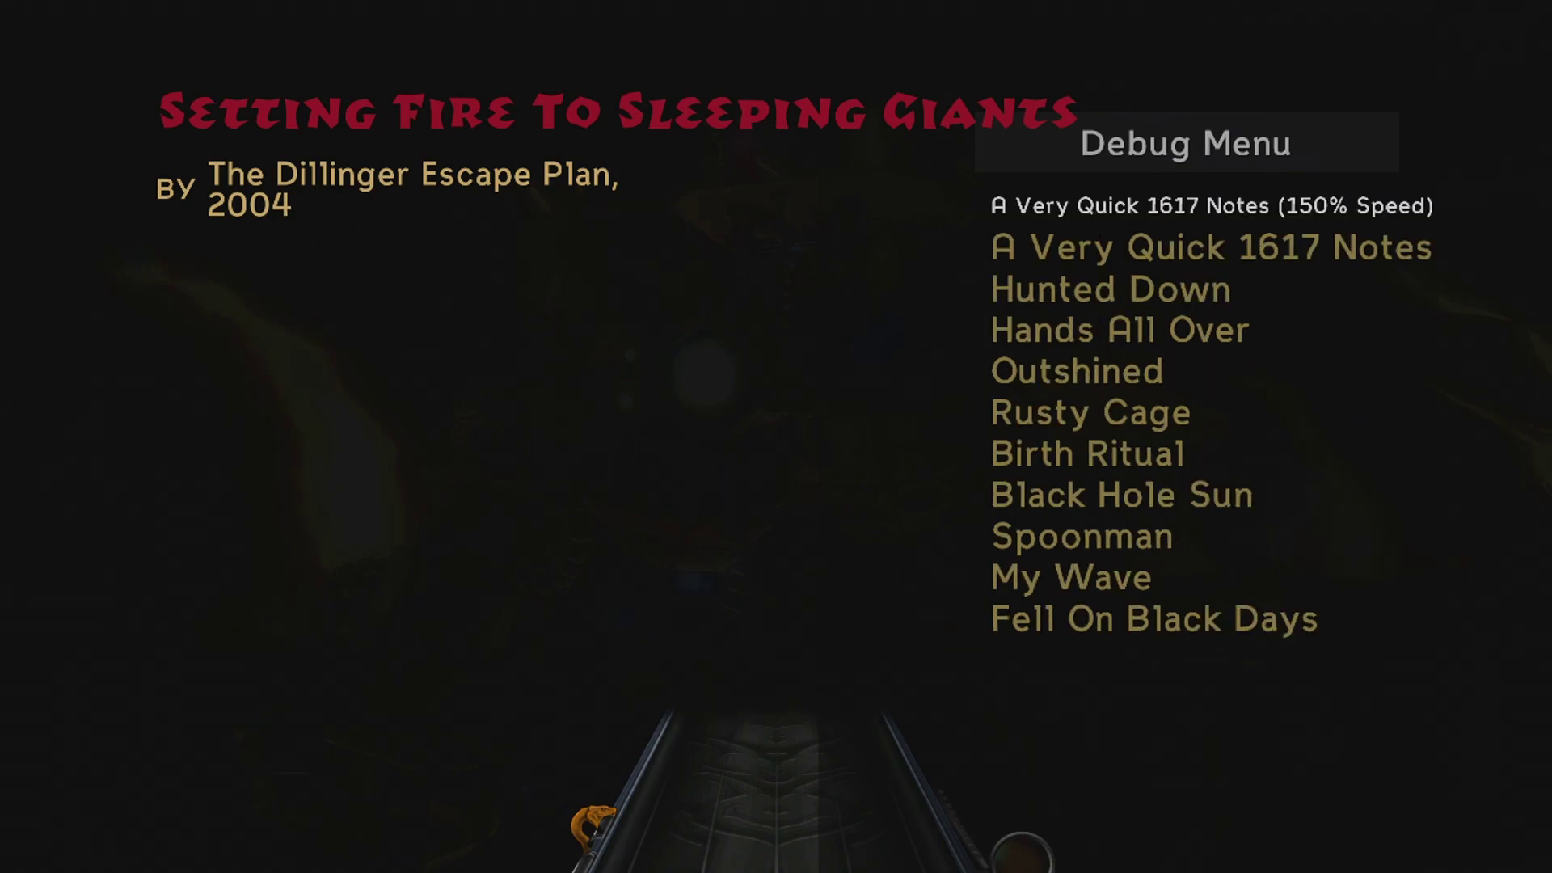
key("Return")
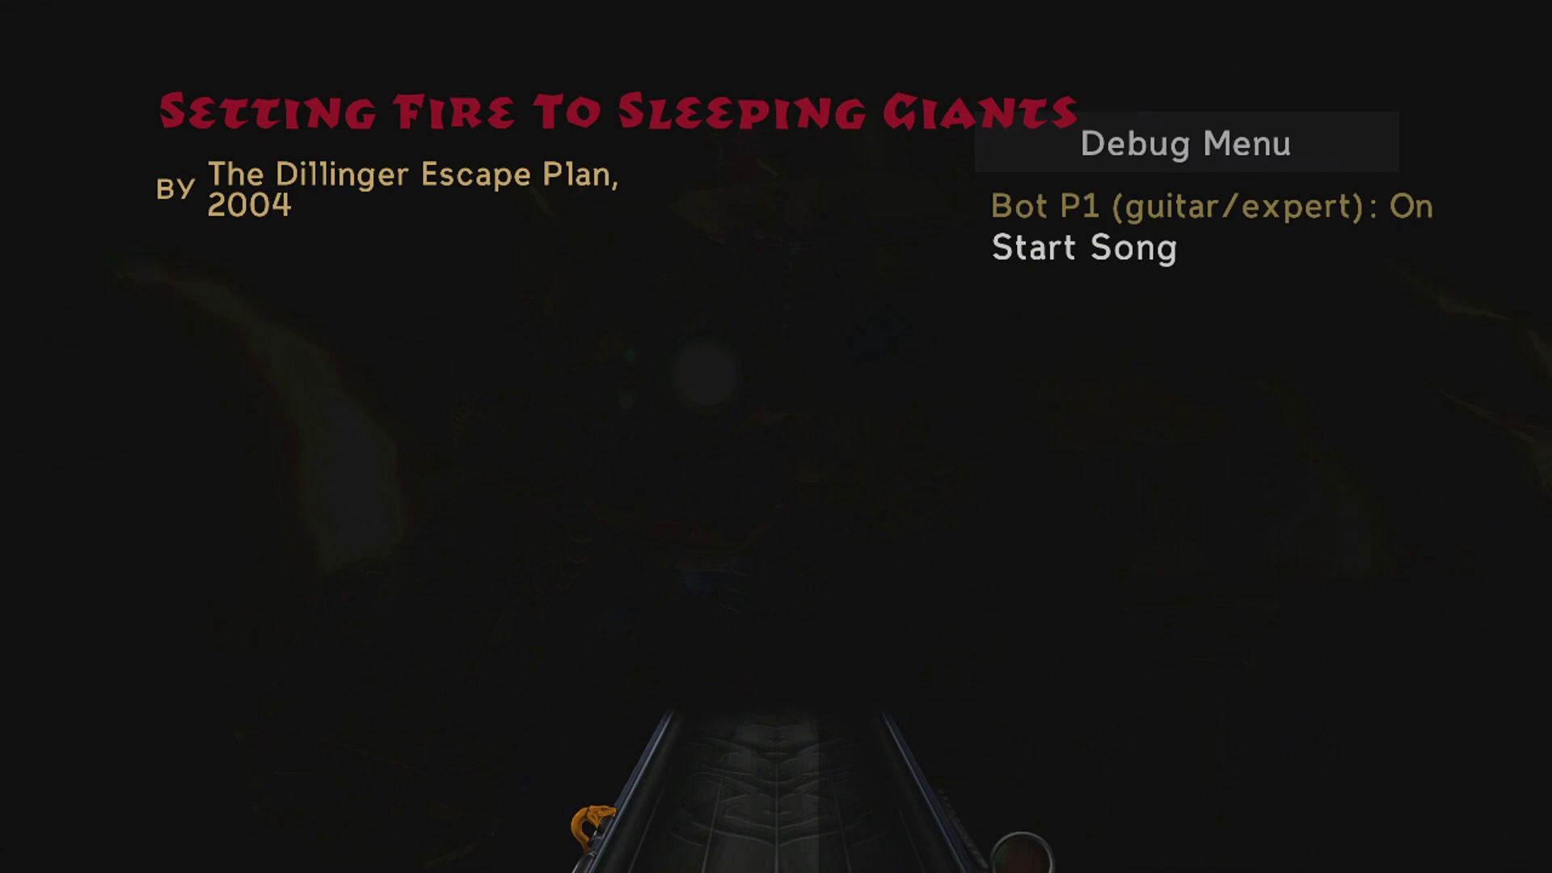
Start A Very Quick 1617 Notes with Start Song from the debug menu.
key("Return")
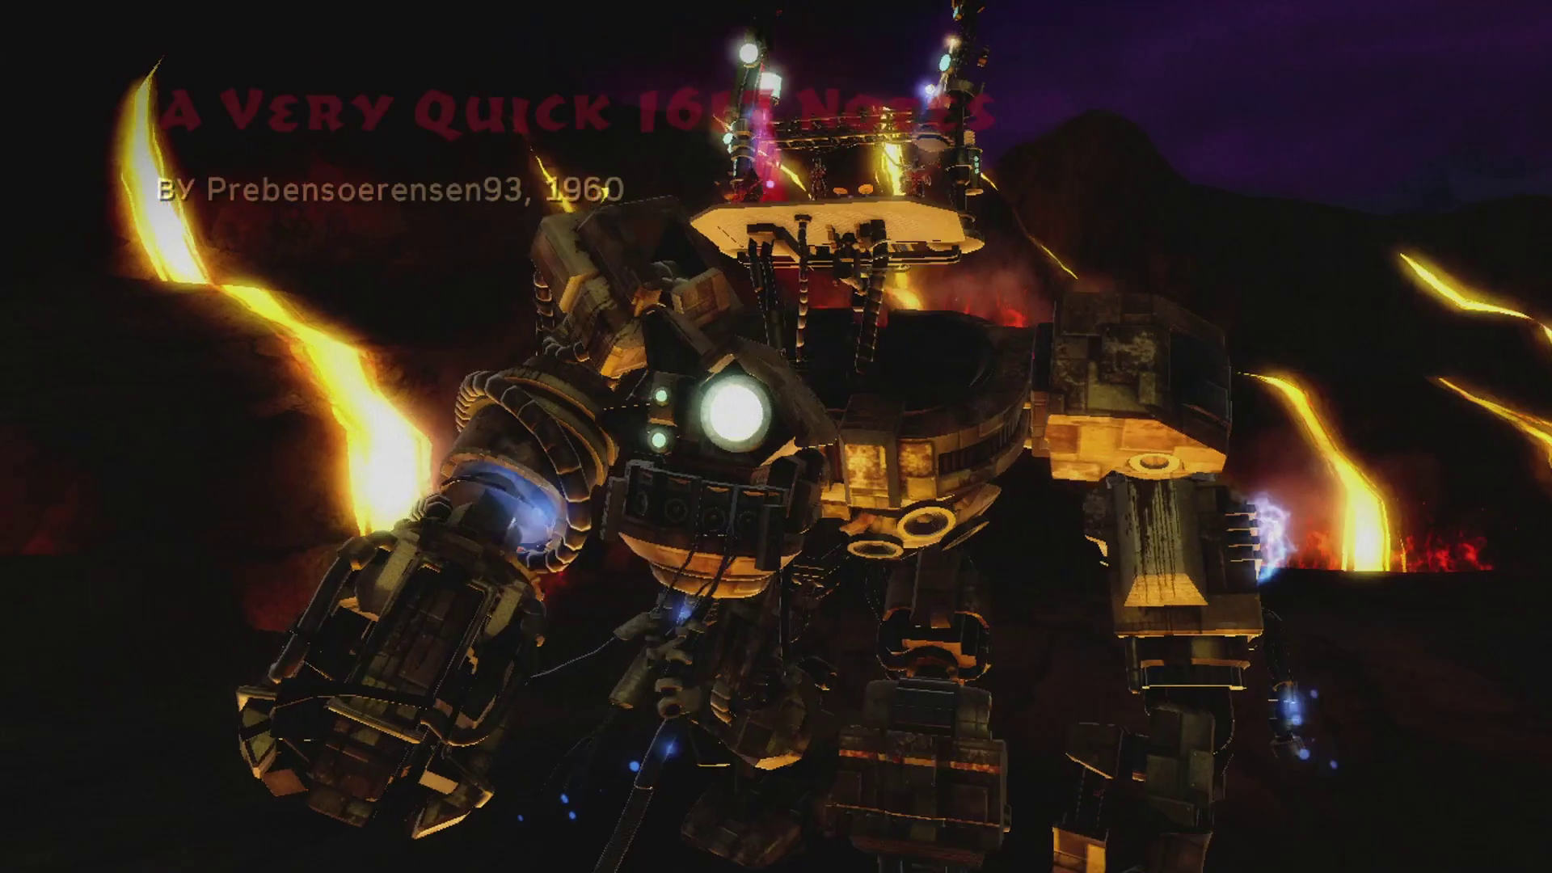